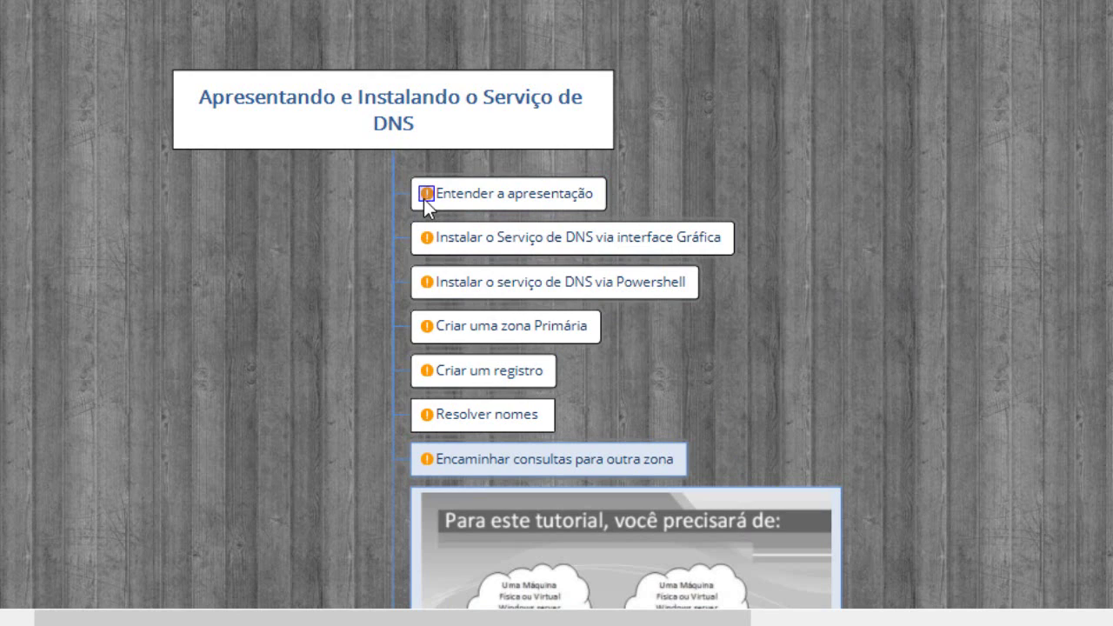
- Change the marker of the "Entender a apresentação" topic to Certo
click(425, 194)
click(463, 156)
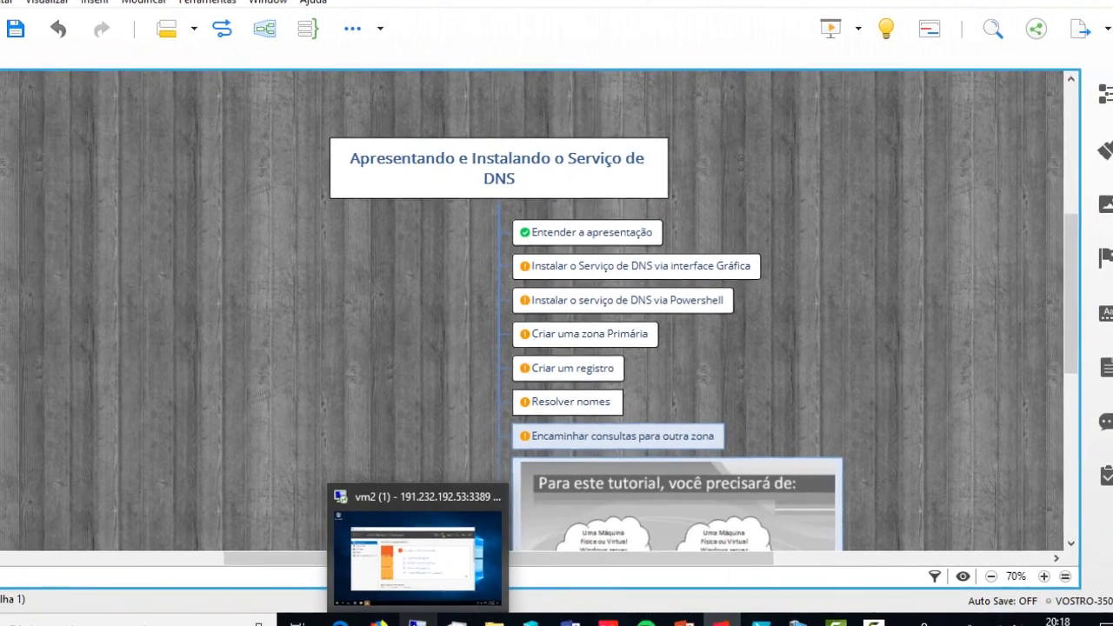
- Switch to the vm2 remote desktop session, dismiss the low-memory warning and maximize Server Manager
click(409, 552)
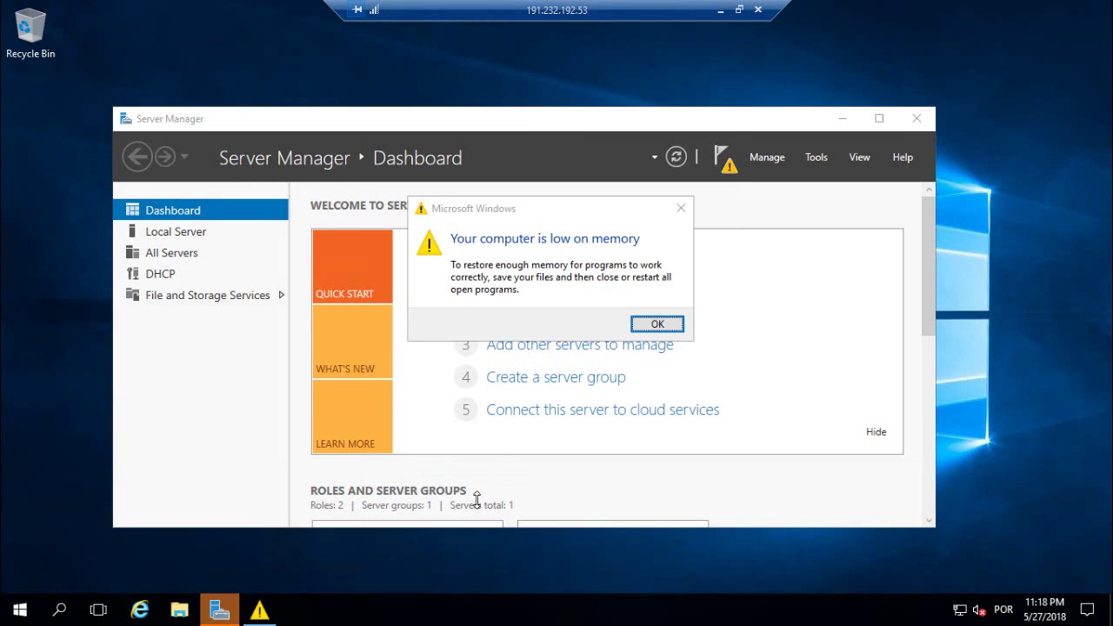
click(656, 325)
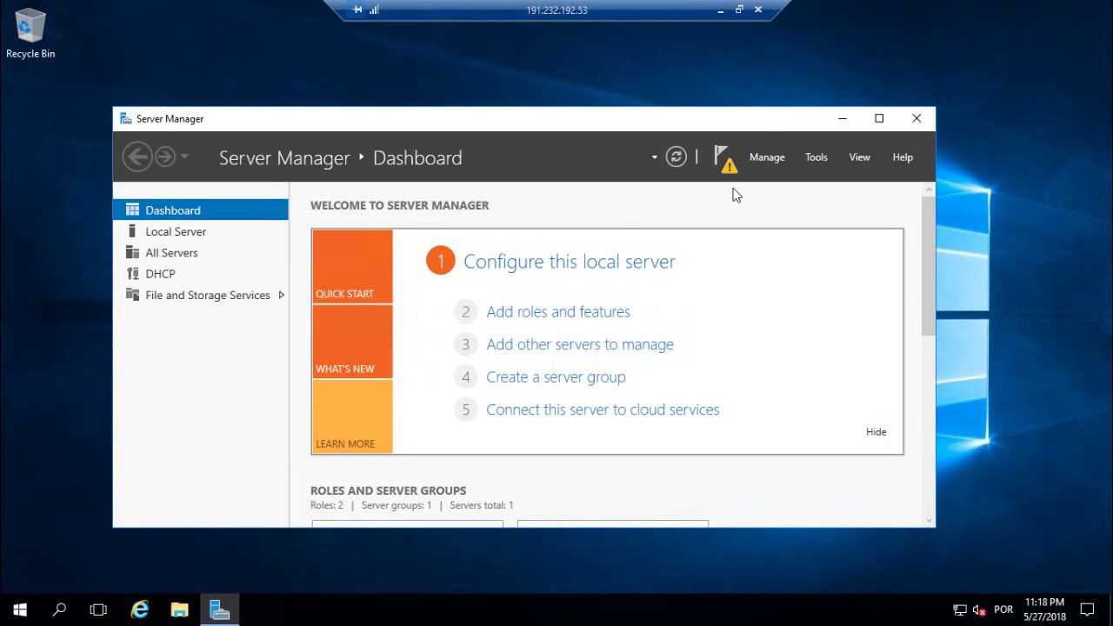
click(878, 118)
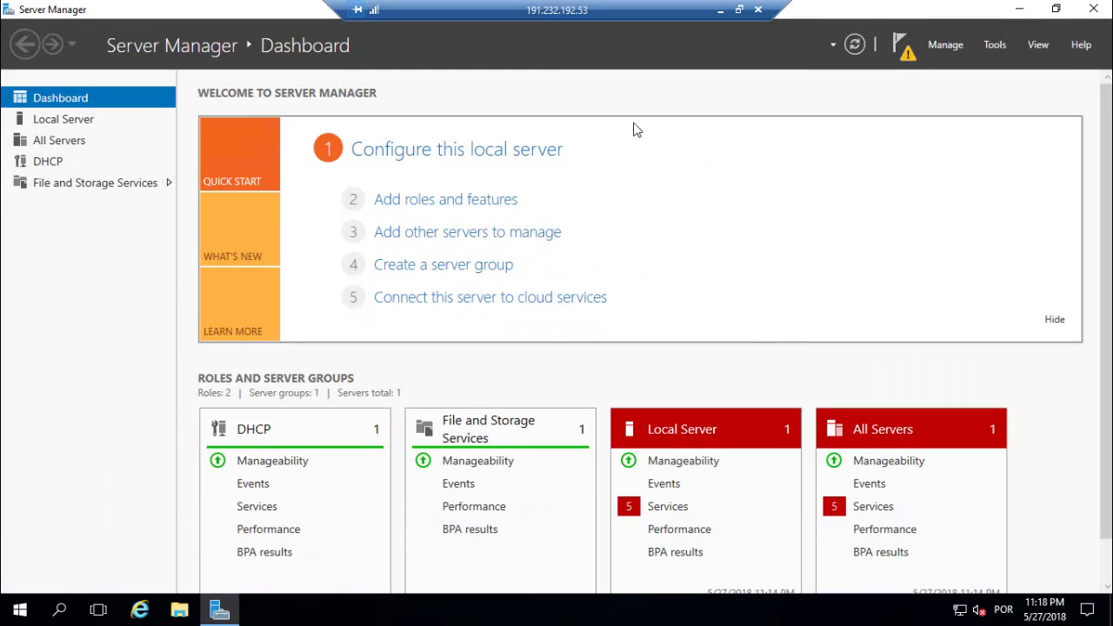
click(904, 53)
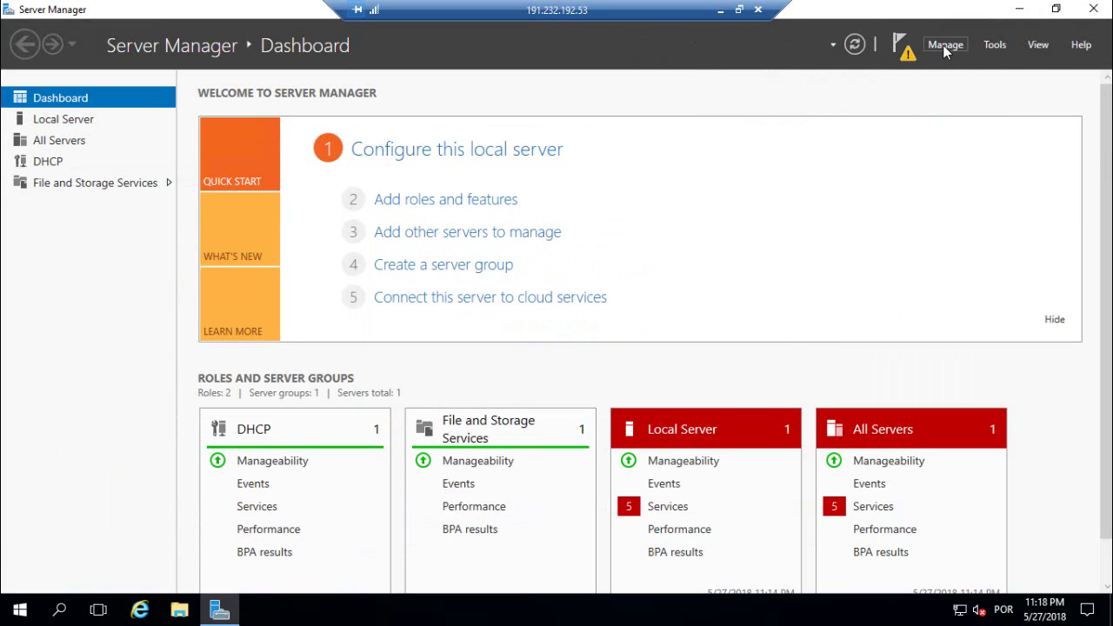
- Start the Add Roles and Features Wizard and choose a role-based or feature-based installation on server vm2
click(942, 44)
click(953, 66)
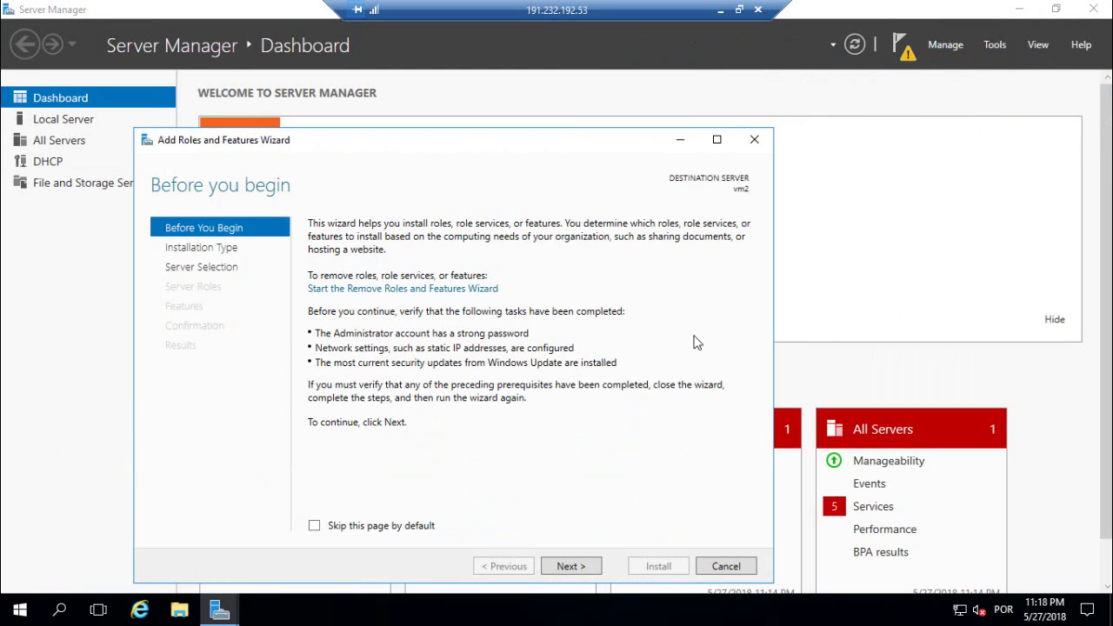
drag(494, 139, 532, 77)
click(606, 504)
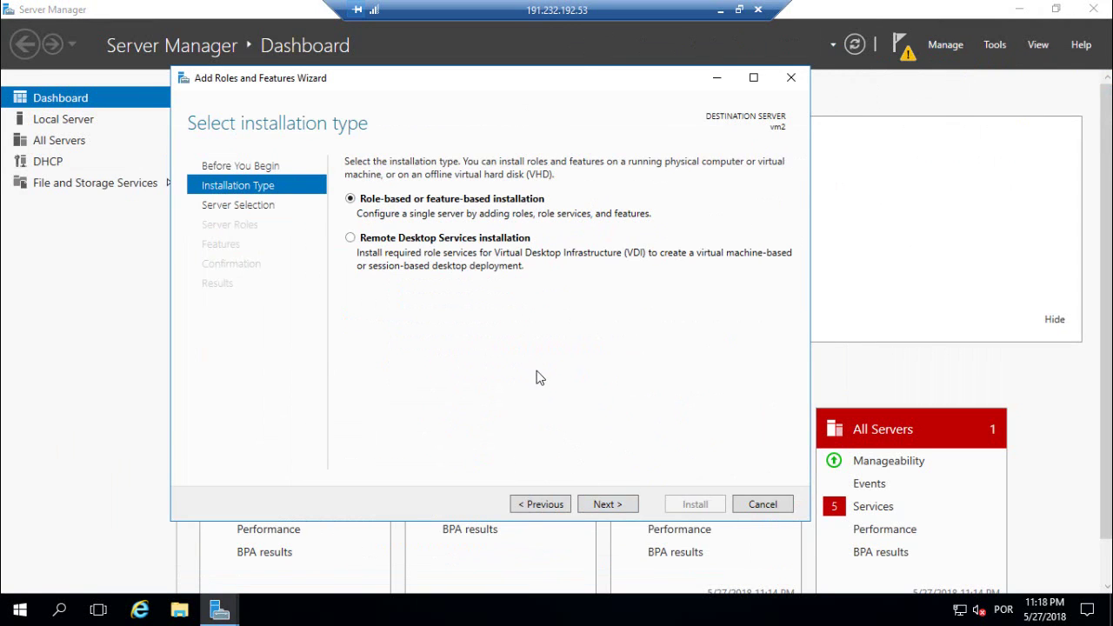
click(595, 504)
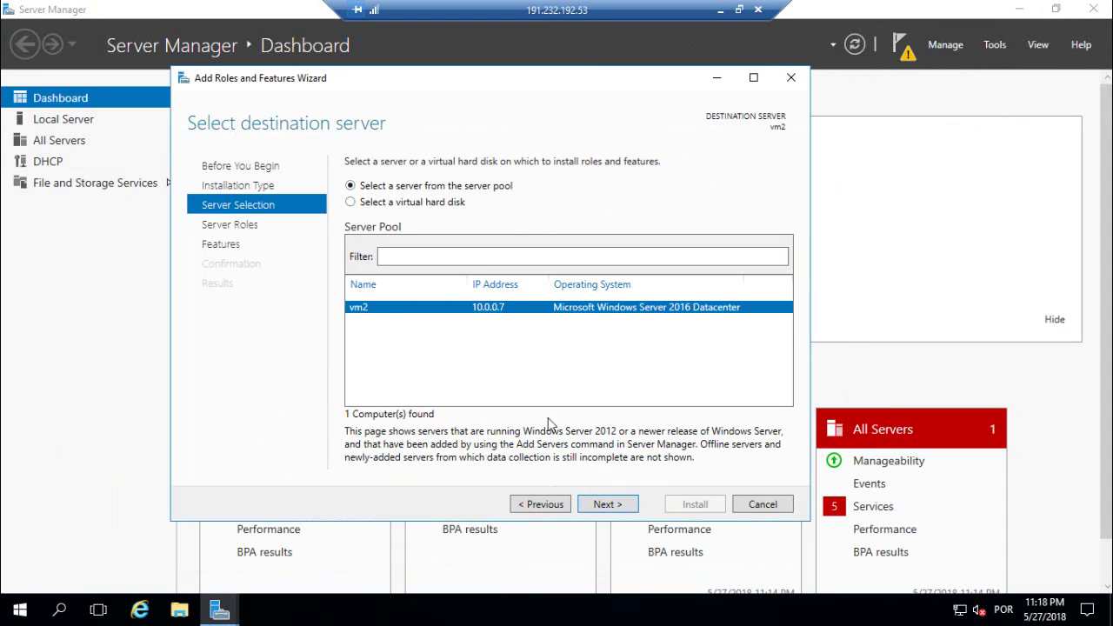
click(609, 506)
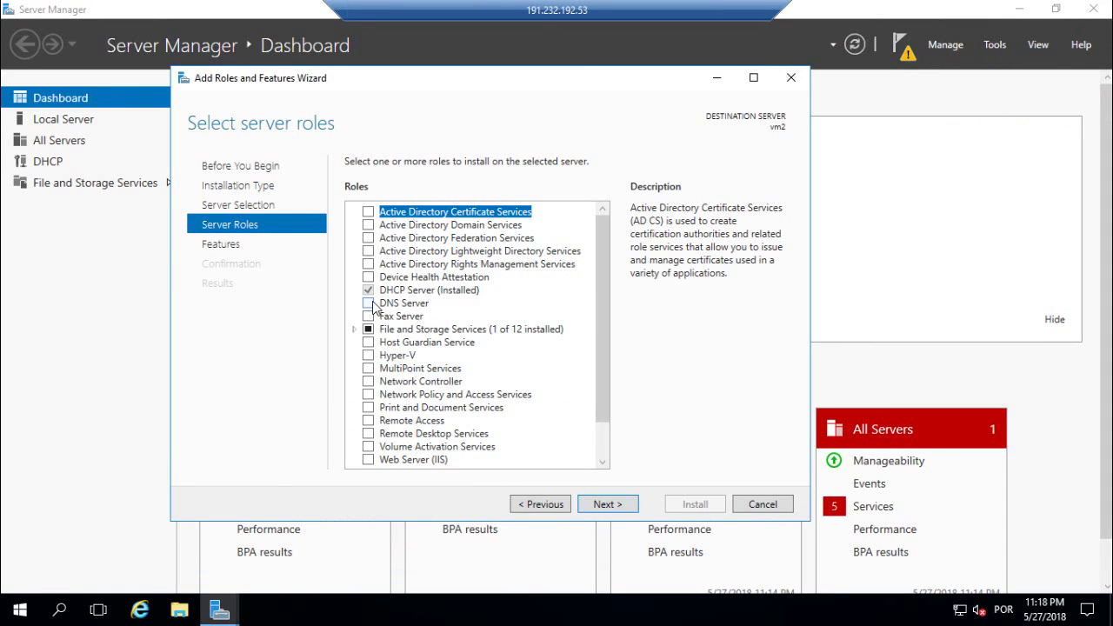
- Select the DNS Server role with its management tools, continue despite the static IP validation warning, and start the installation
click(370, 303)
click(537, 439)
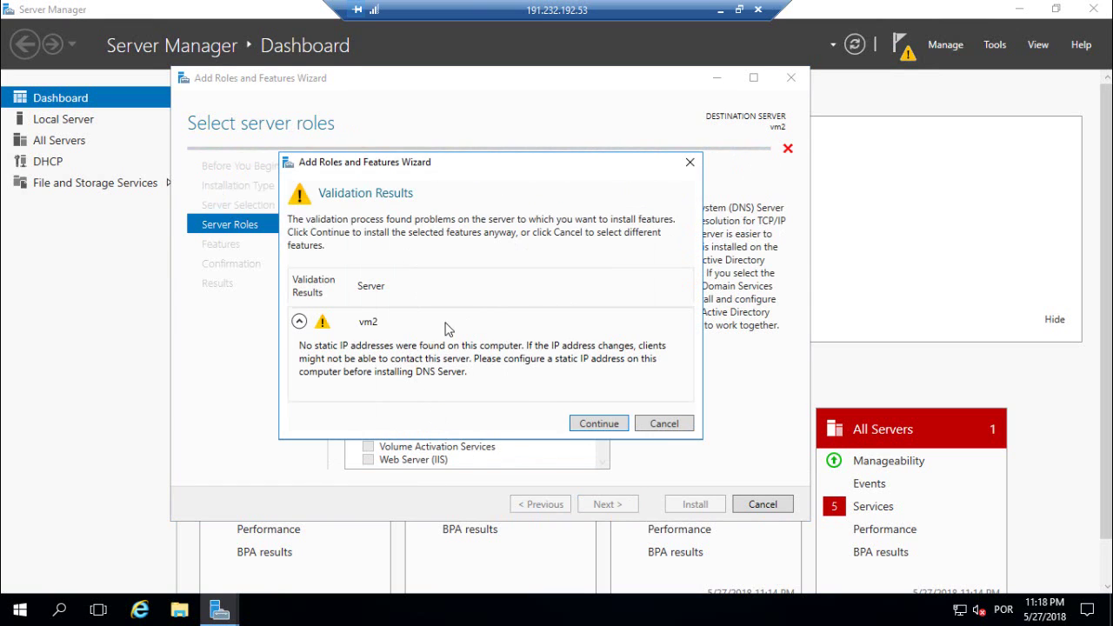
click(598, 423)
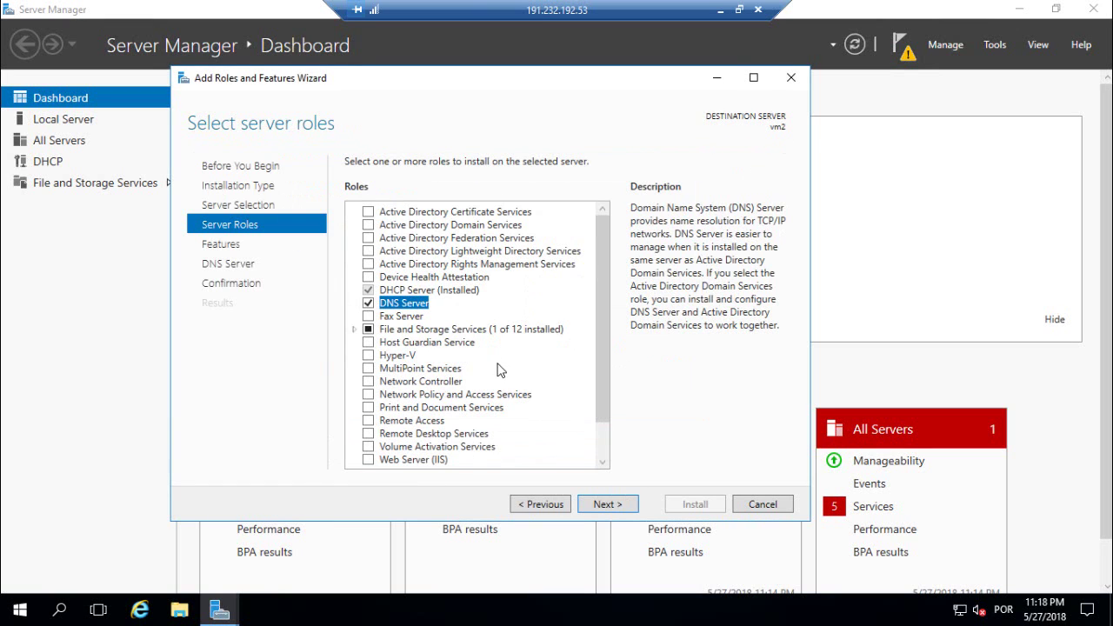
click(616, 512)
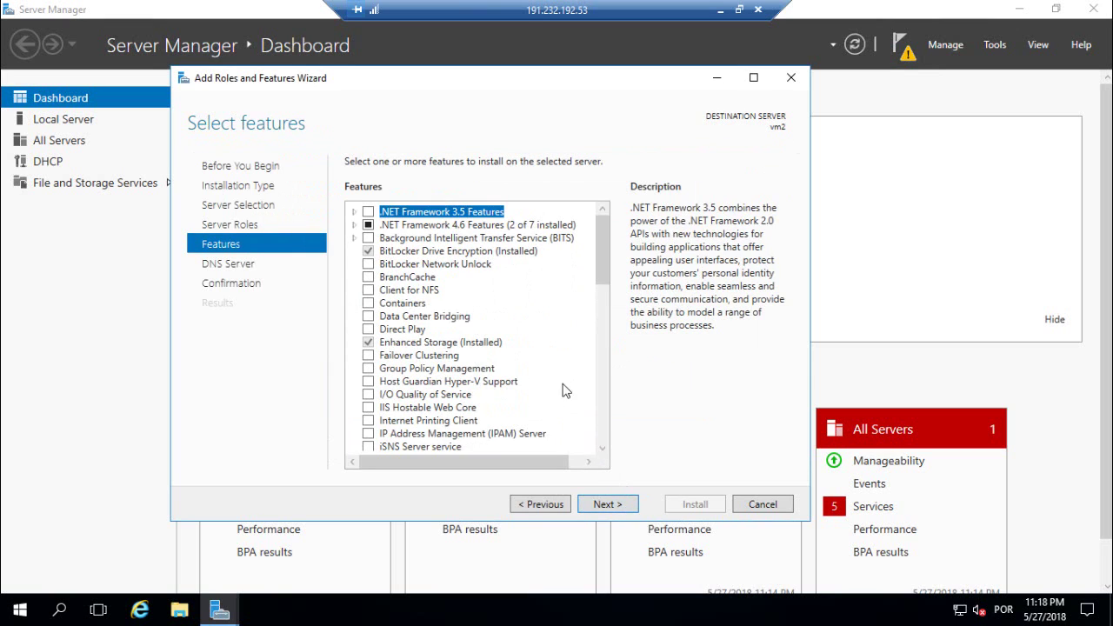
click(628, 509)
click(609, 507)
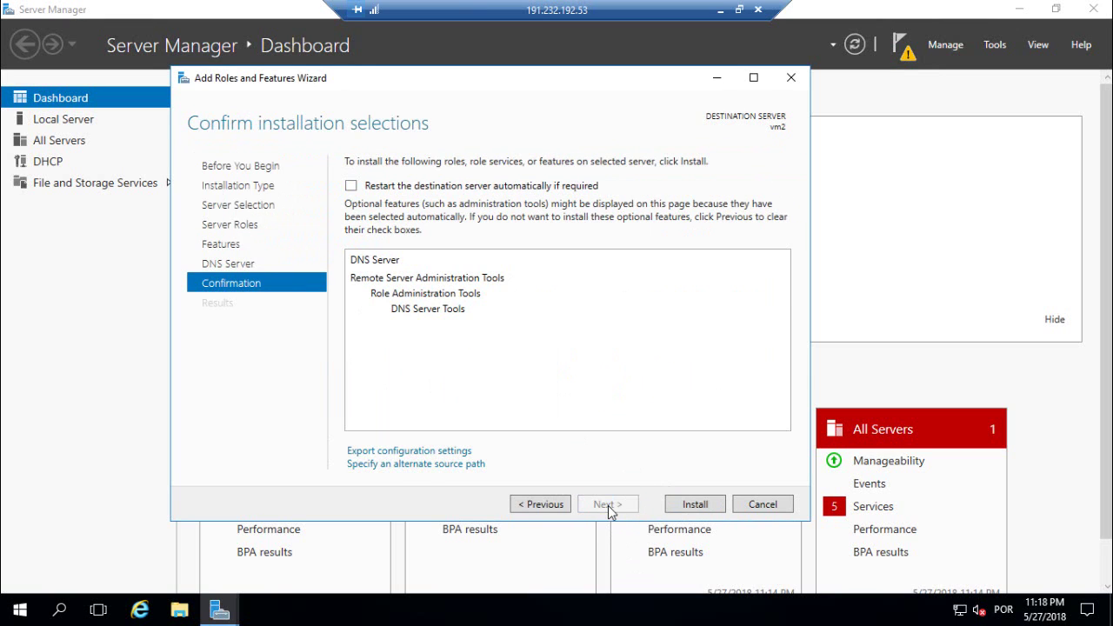
click(695, 505)
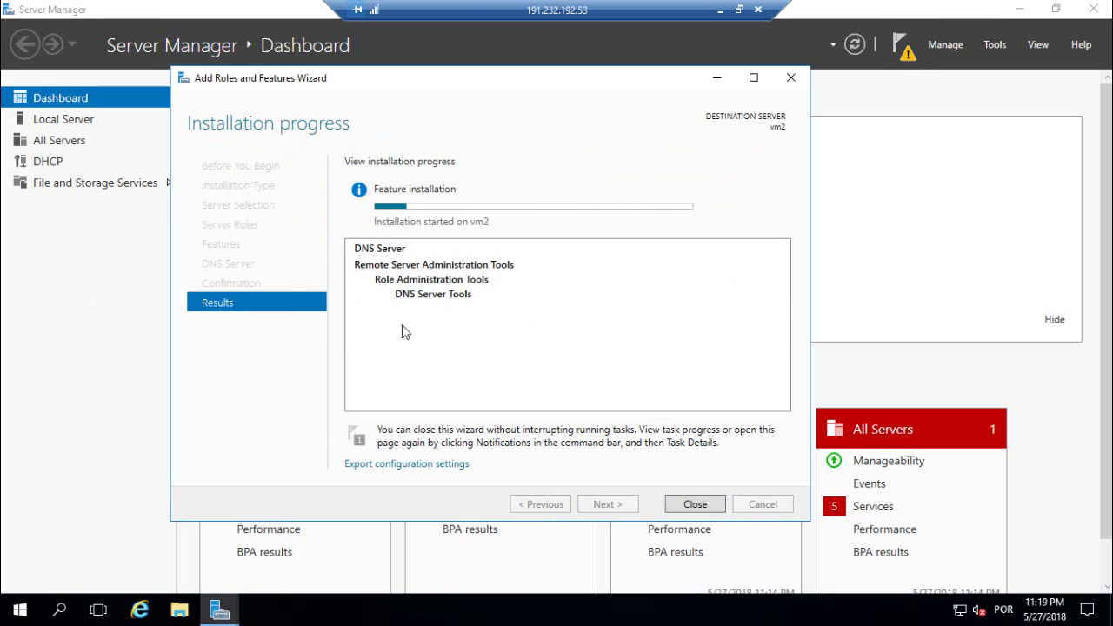
- Open Windows PowerShell as administrator
click(23, 612)
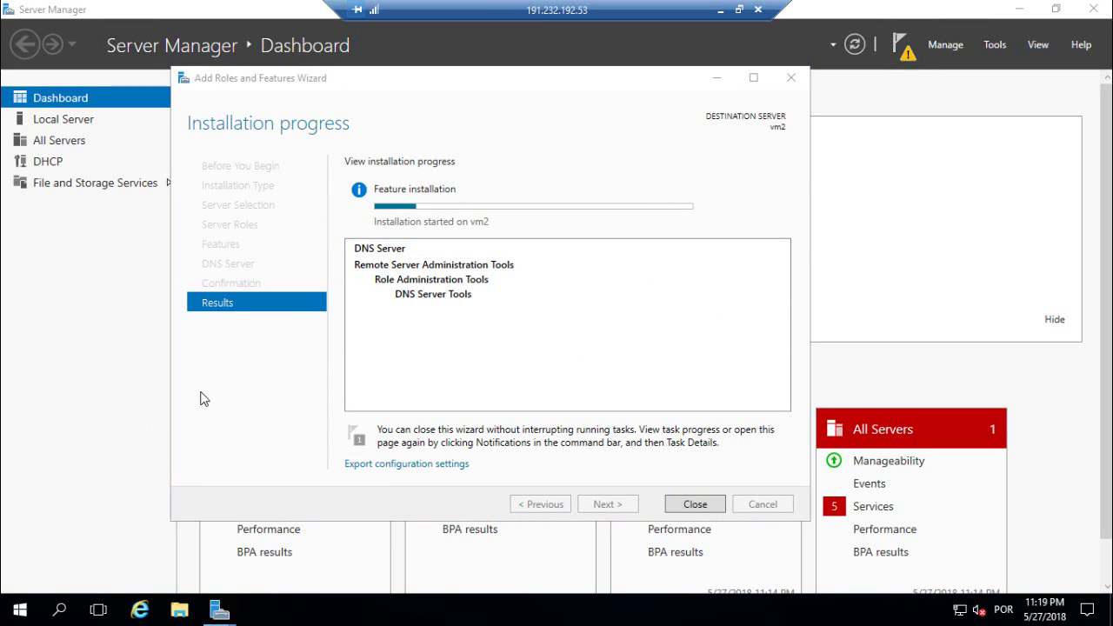
click(20, 610)
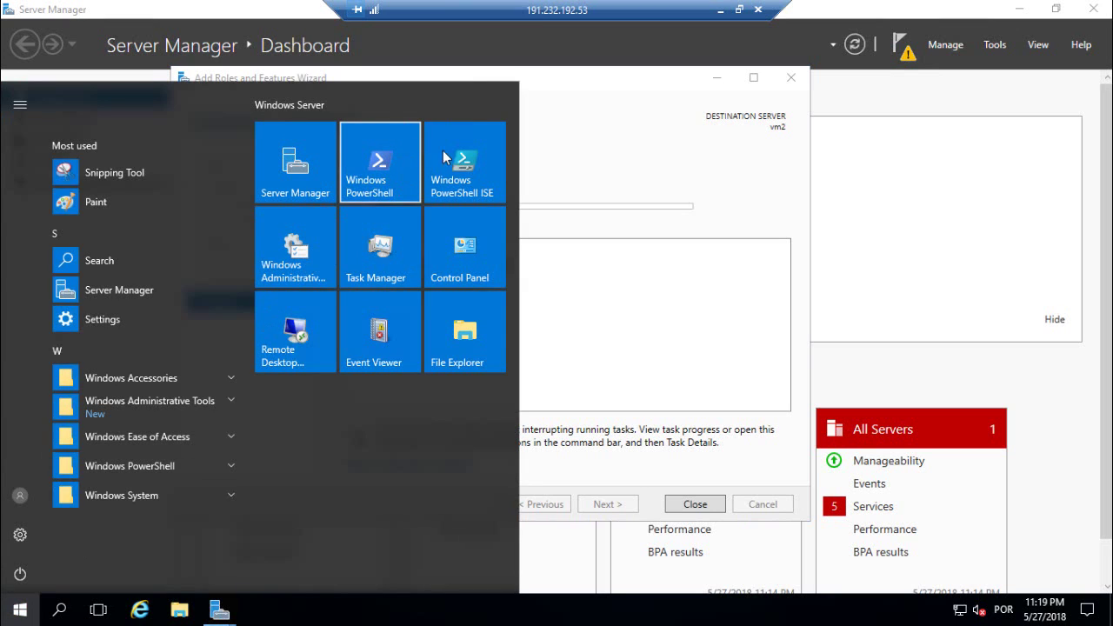
click(388, 167)
right_click(393, 165)
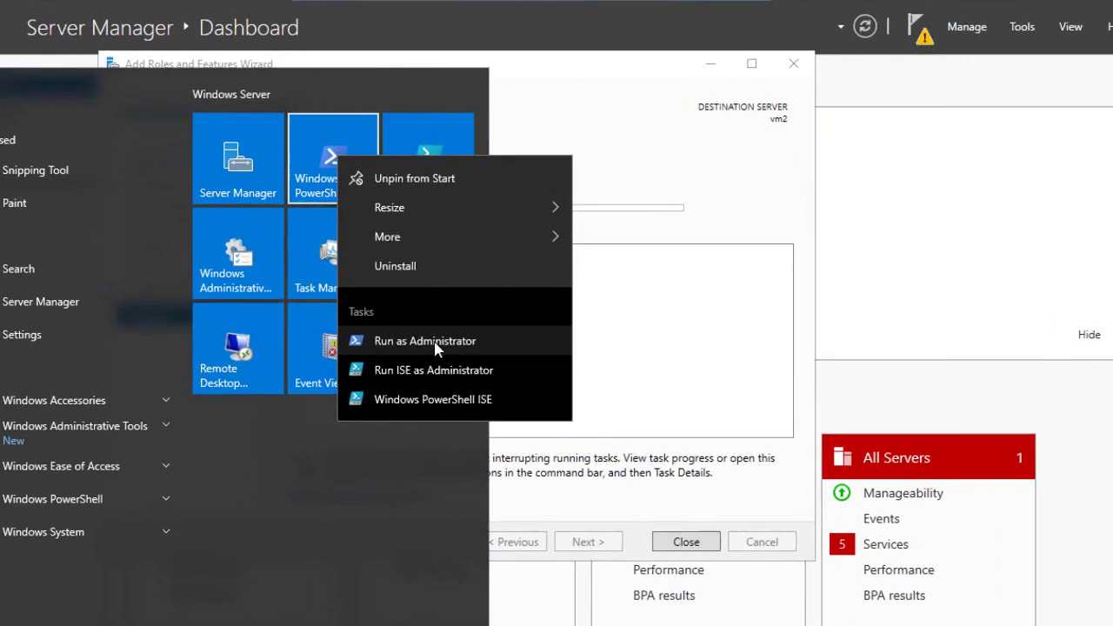
click(467, 323)
key(Return)
key(Return)
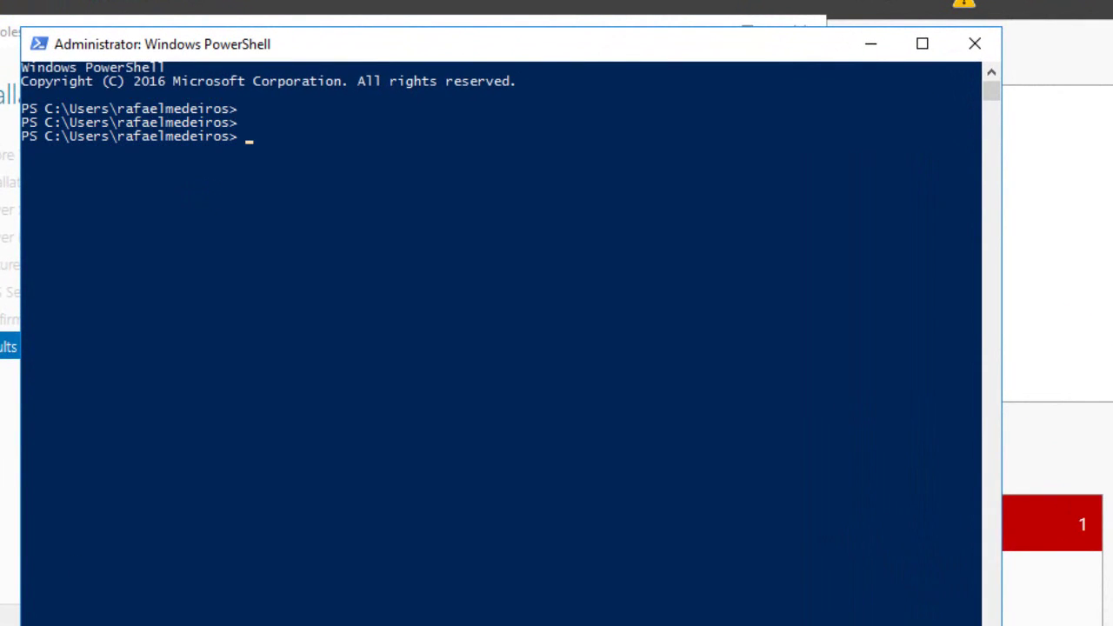
- Write the command "install-windowsfeature -name DNS -includema" at the PowerShell prompt
click(272, 233)
text(install-windows)
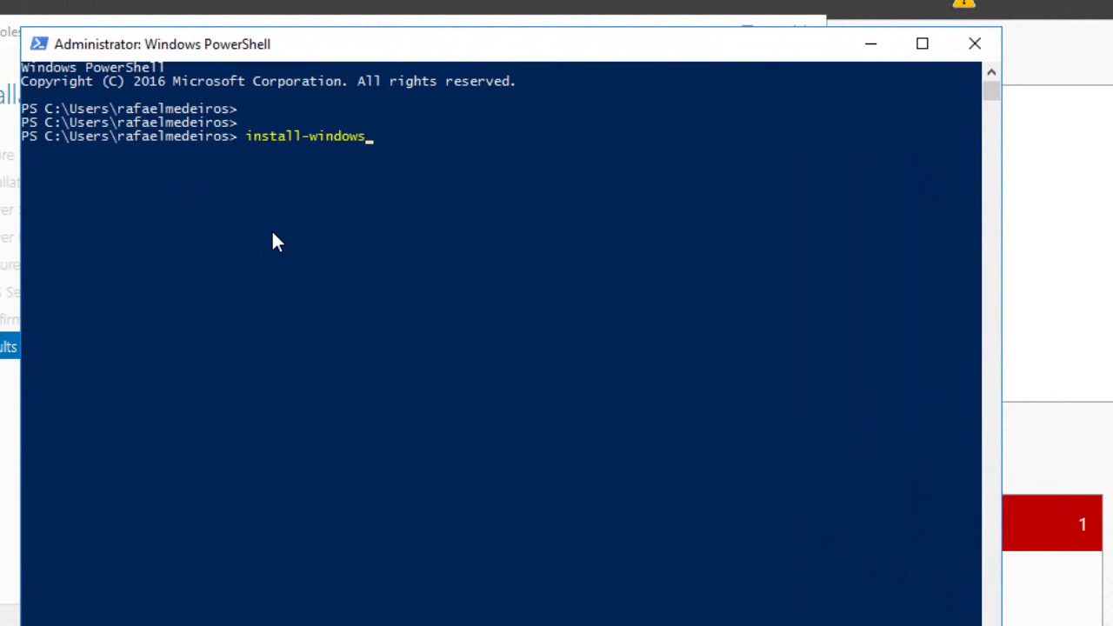
text(feature -name DNS)
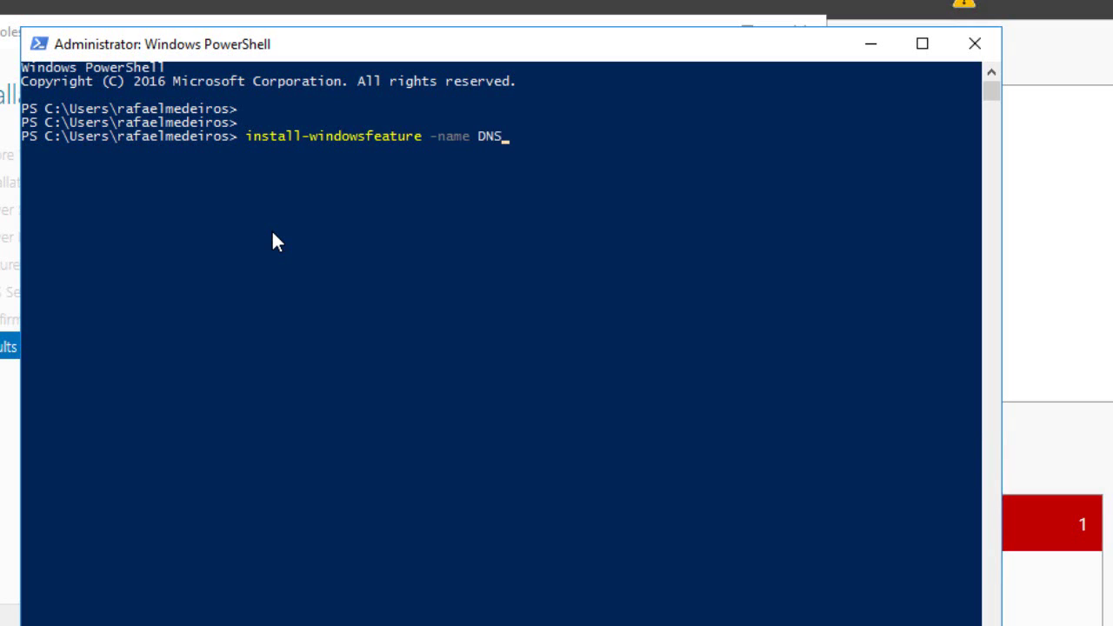
text( -includema)
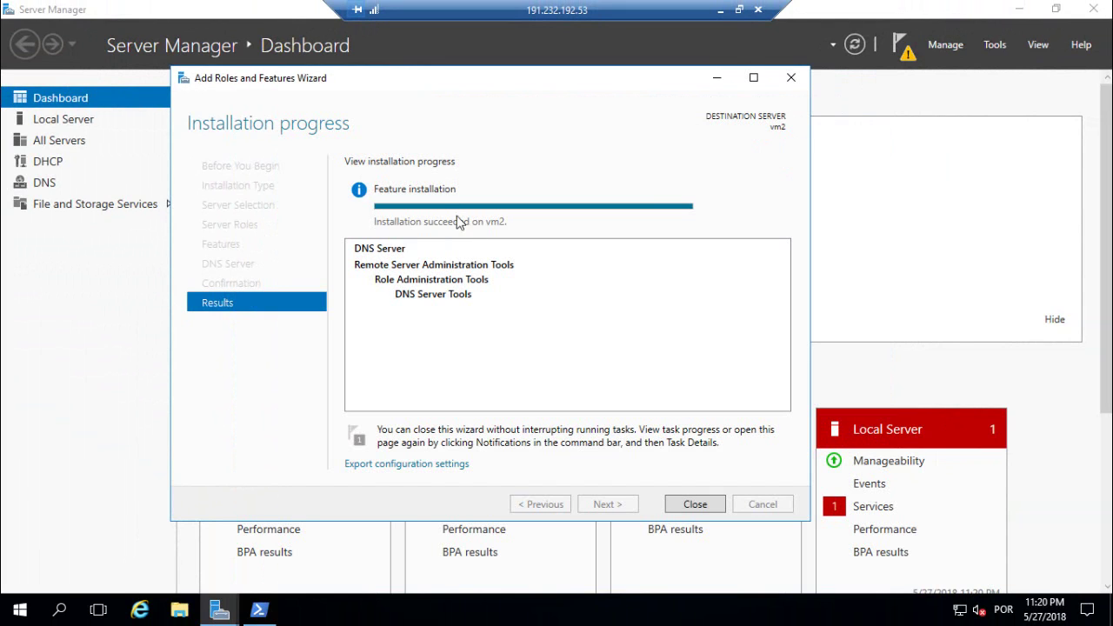
- Close the finished role installation wizard and open DNS Manager, moving its window toward the middle of the desktop
click(695, 504)
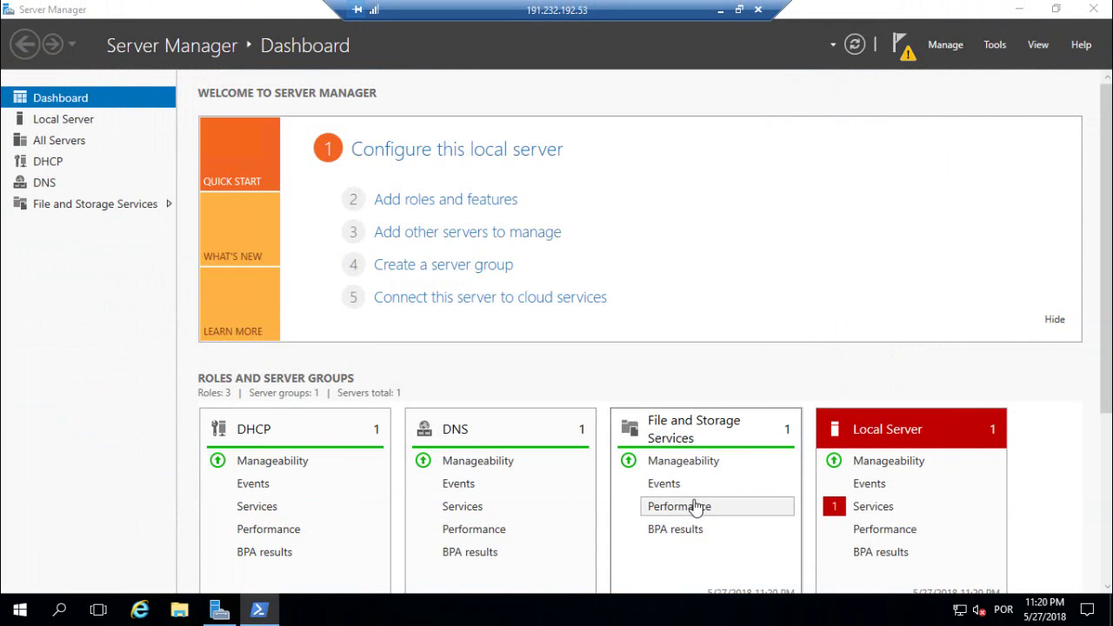
click(994, 45)
click(927, 161)
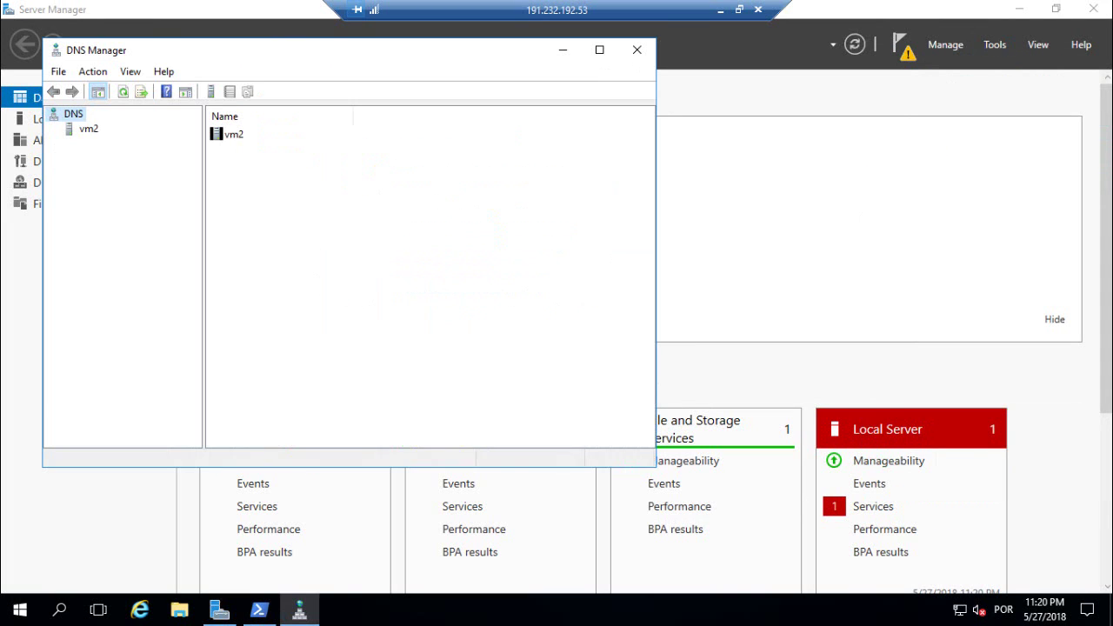
drag(216, 61, 420, 99)
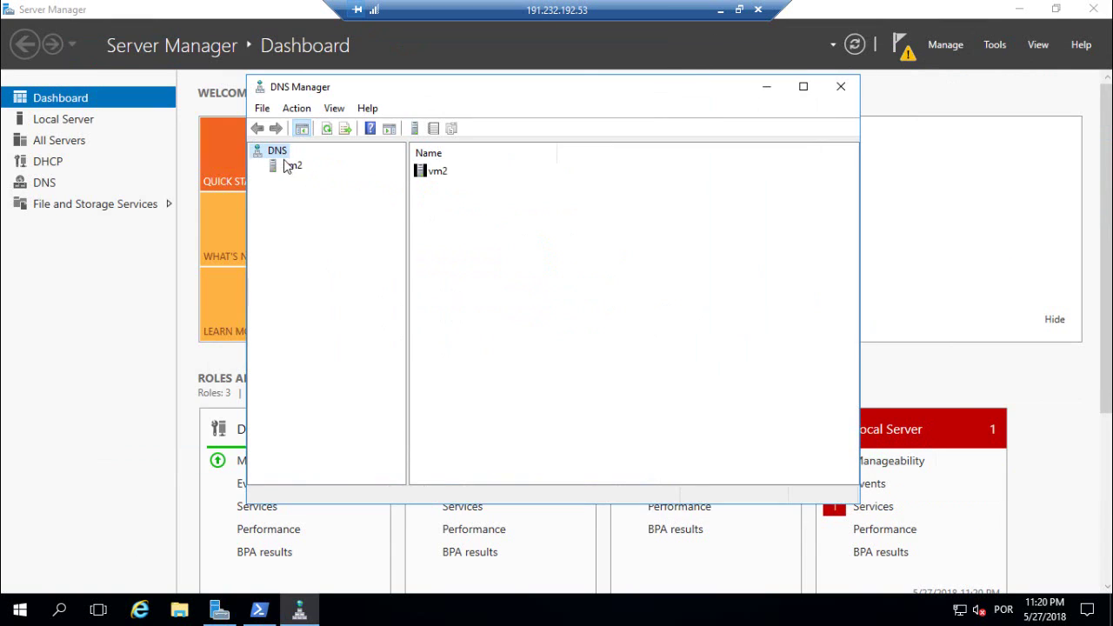
- Expand server vm2 in DNS Manager and inspect its Reverse Lookup Zones and Forward Lookup Zones folders
click(292, 165)
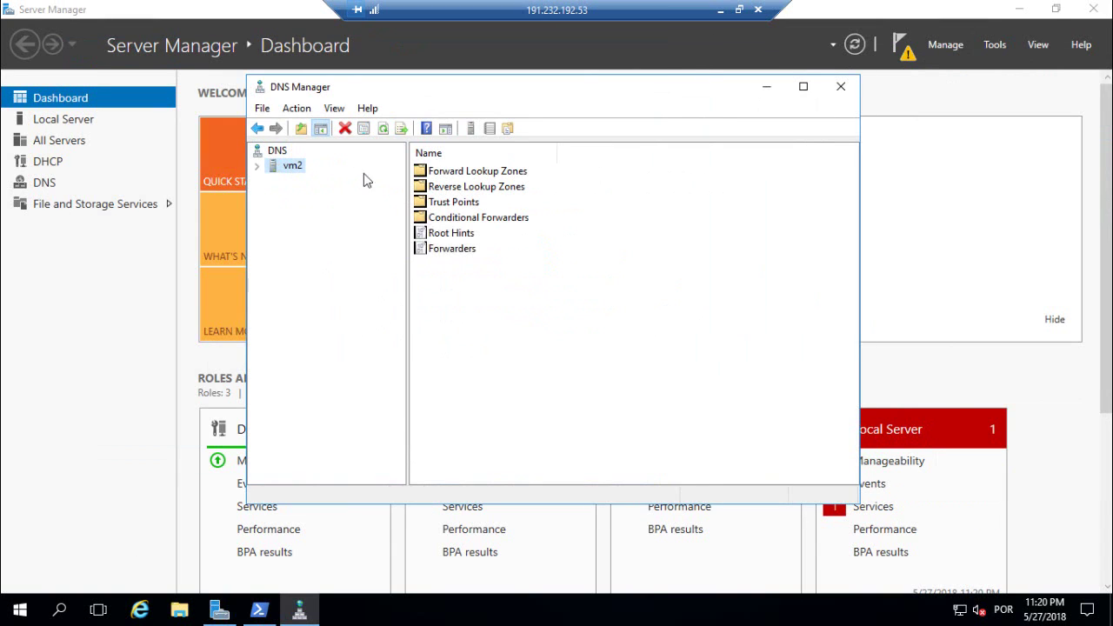
click(257, 165)
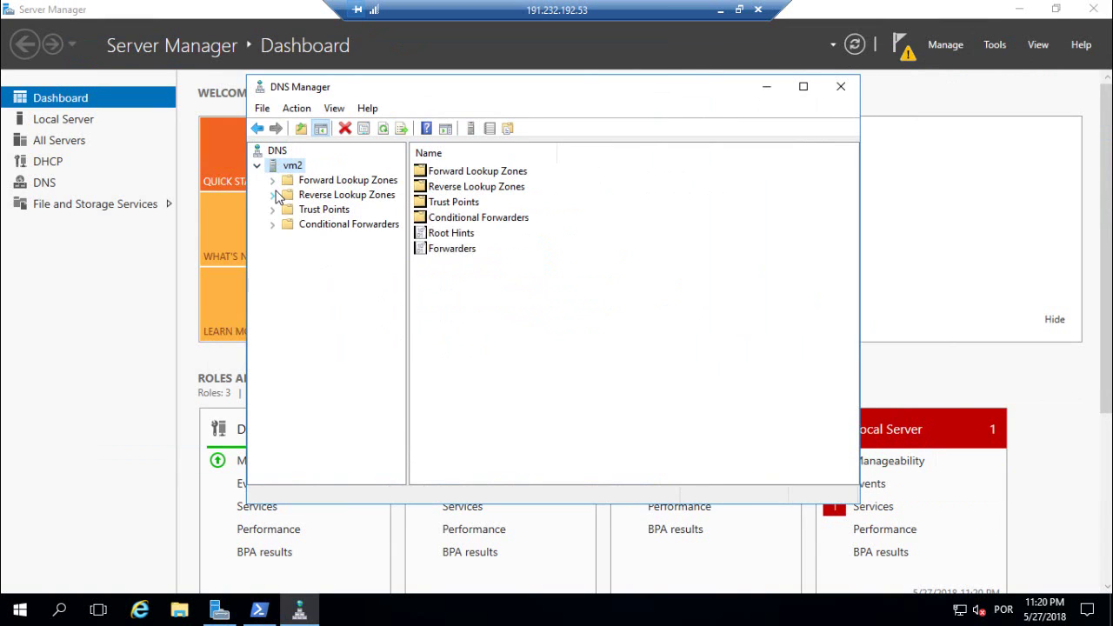
click(278, 196)
click(272, 181)
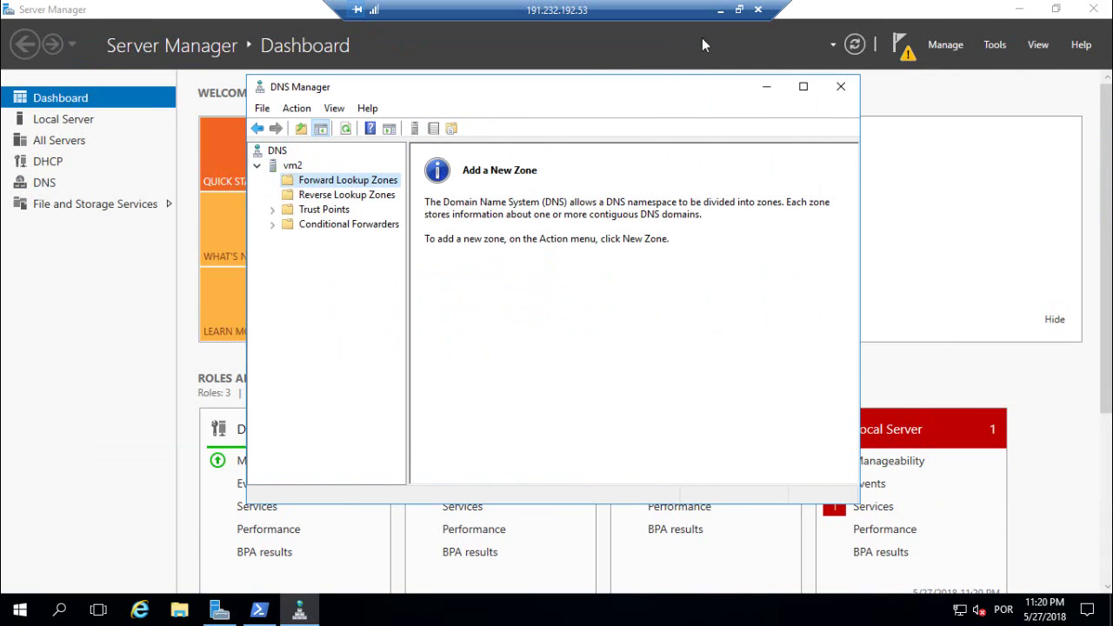
- Return to the XMind map and set the markers of both DNS installation topics, "interface Gráfica" and "Powershell", to Certo
click(719, 11)
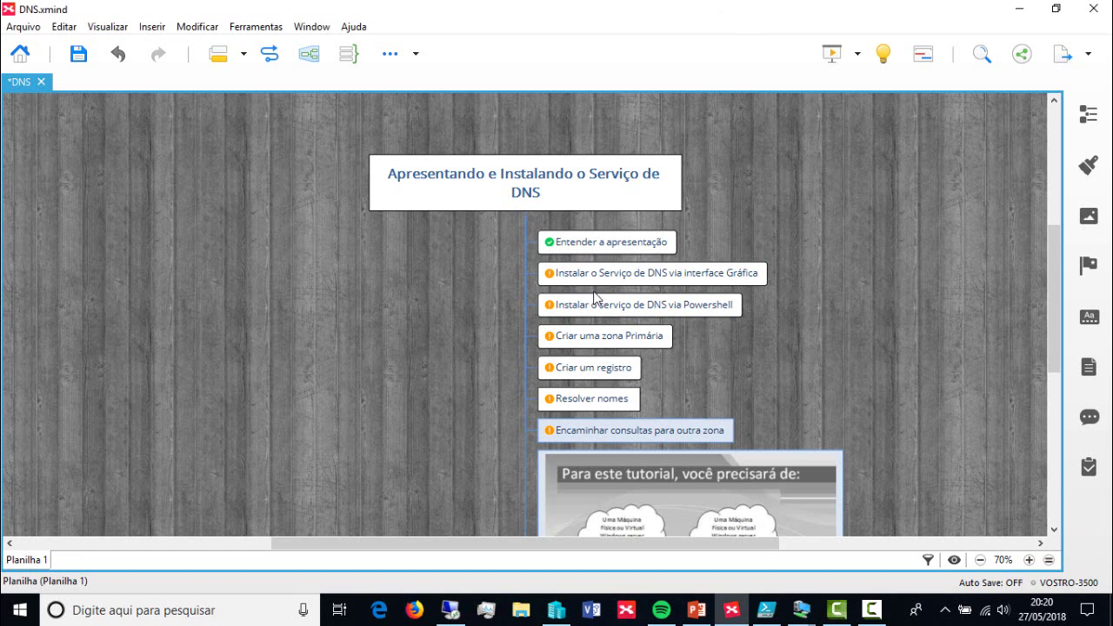
click(548, 273)
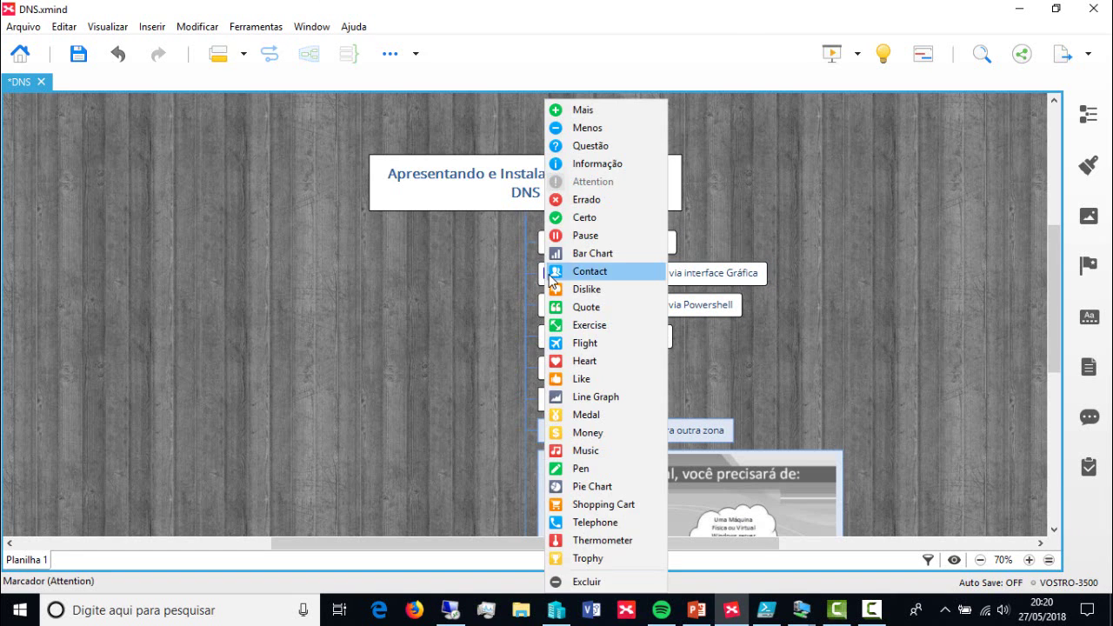
click(573, 216)
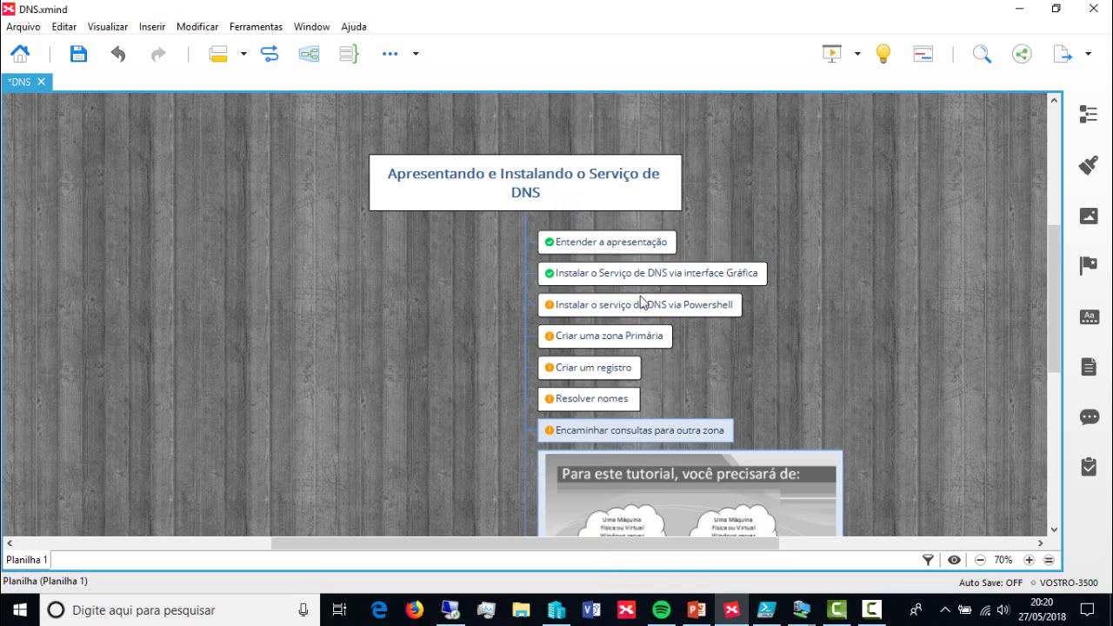
click(548, 306)
click(549, 306)
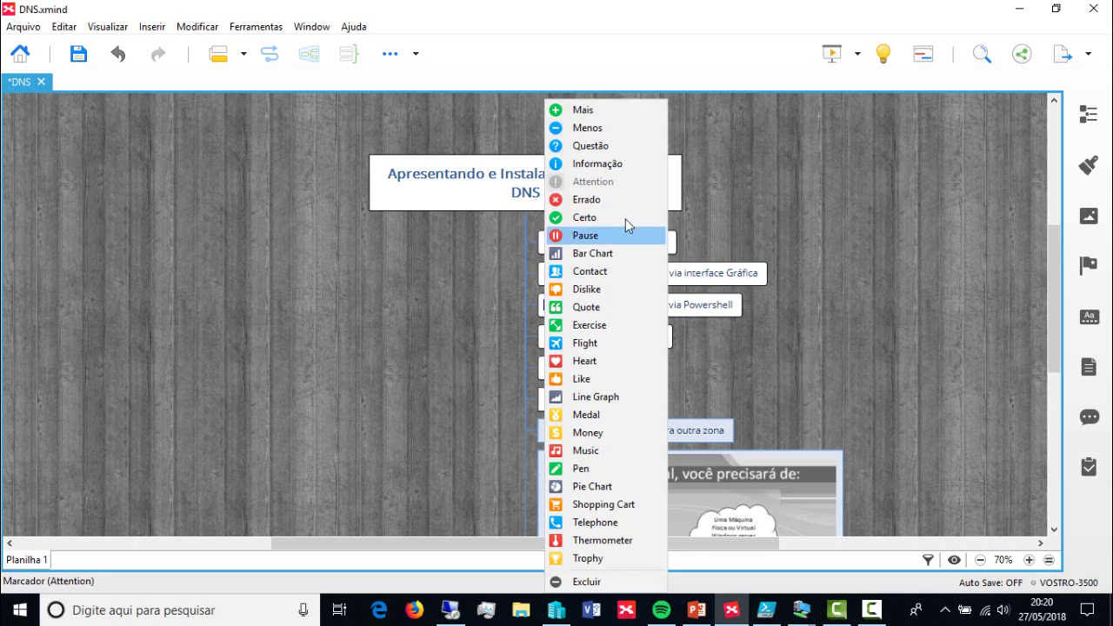
click(626, 217)
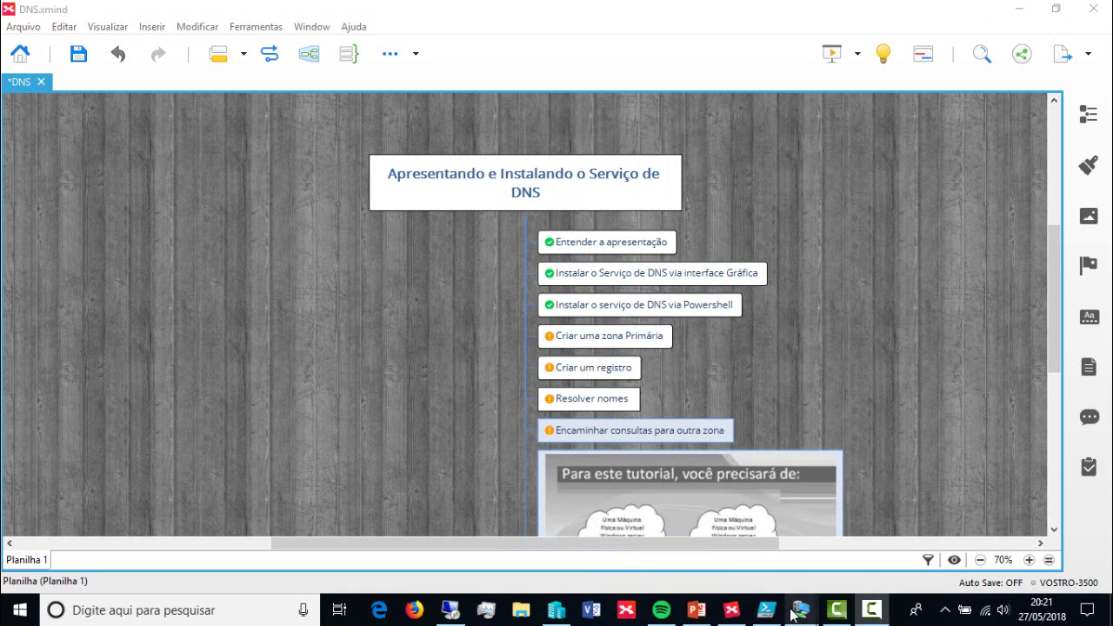
- Switch to the Server1 virtual machine and display it in full screen
mouse_move(796, 613)
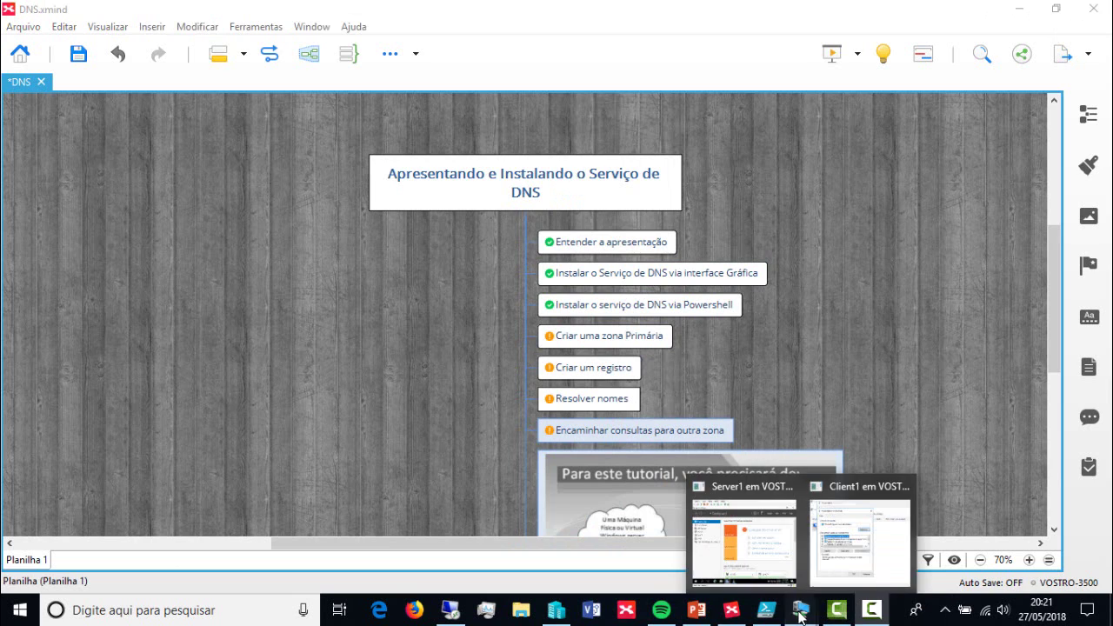
click(750, 533)
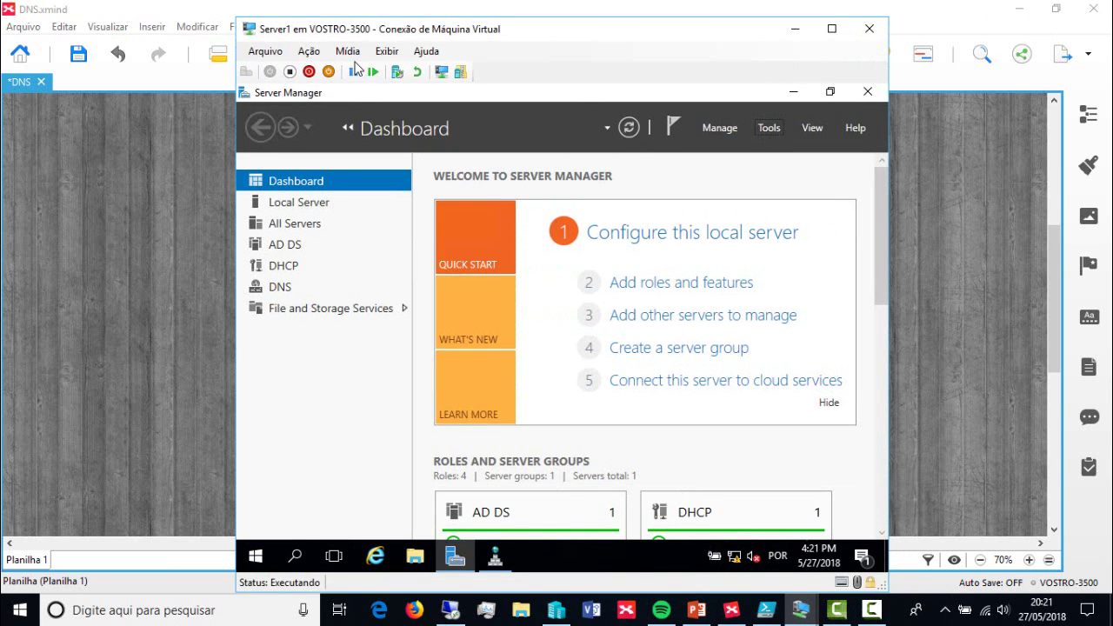
click(387, 51)
click(417, 67)
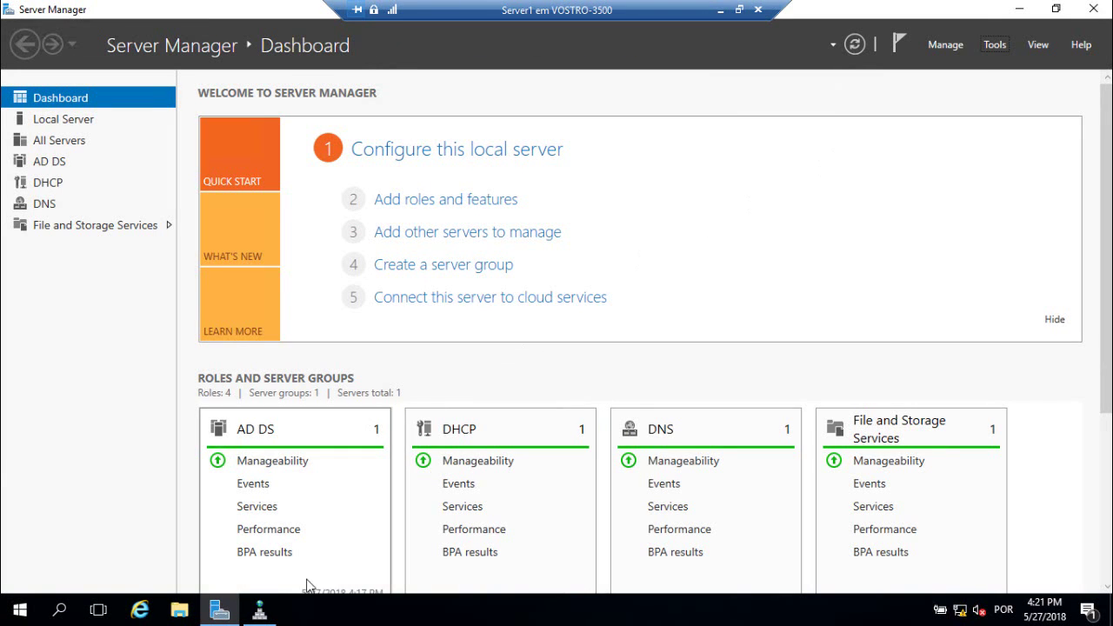
- Bring up DNS Manager, move its window toward the middle of the desktop, and select the SERVER1 node
click(259, 611)
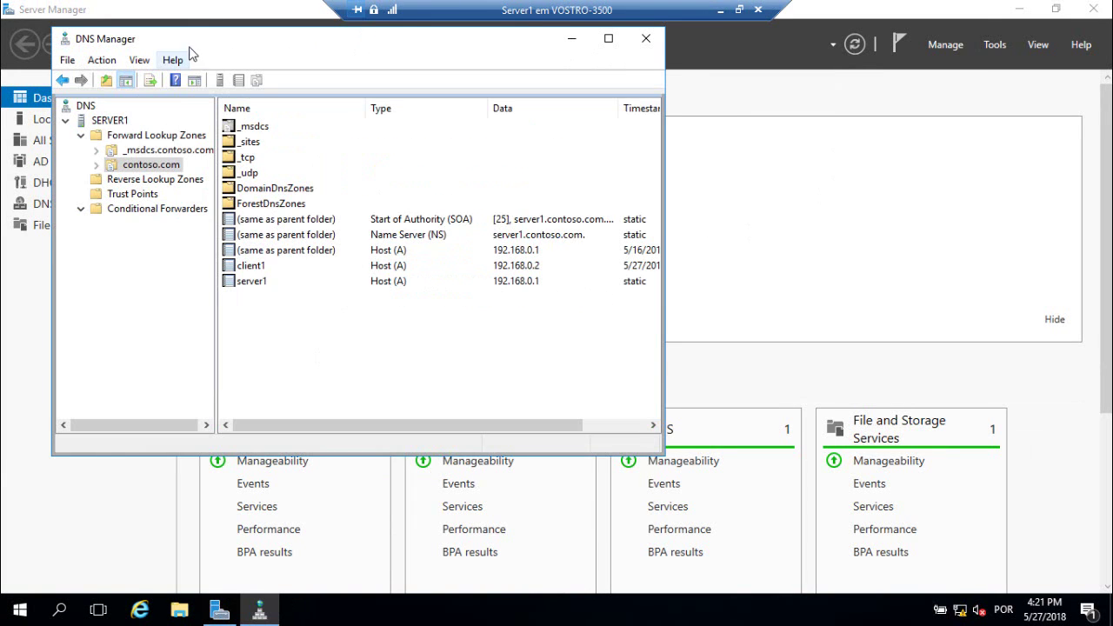
drag(190, 48, 447, 90)
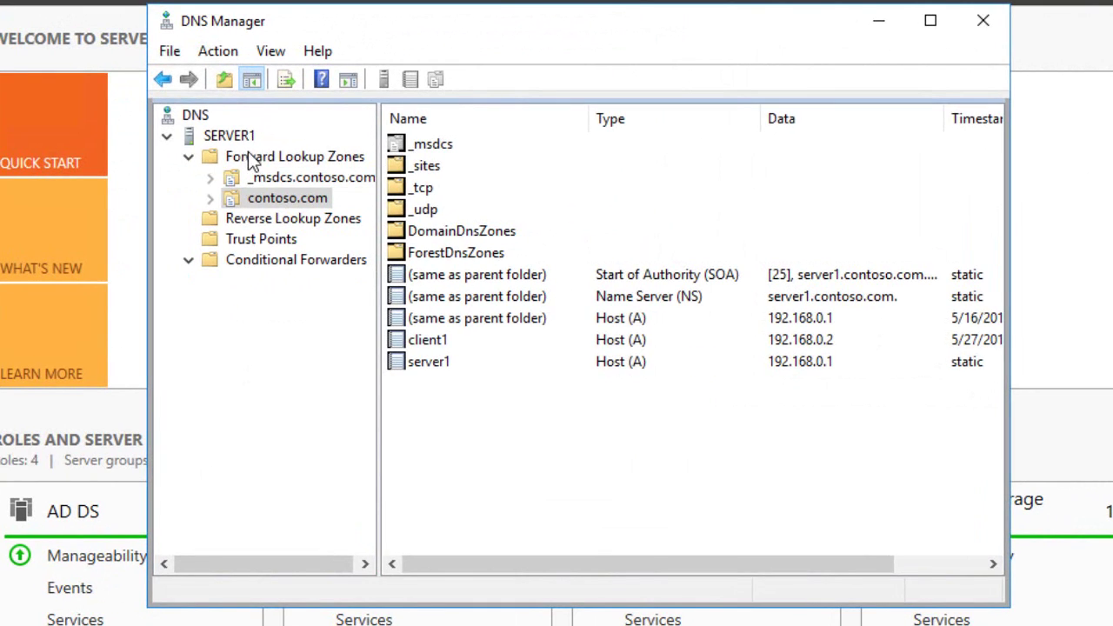
click(254, 160)
click(191, 138)
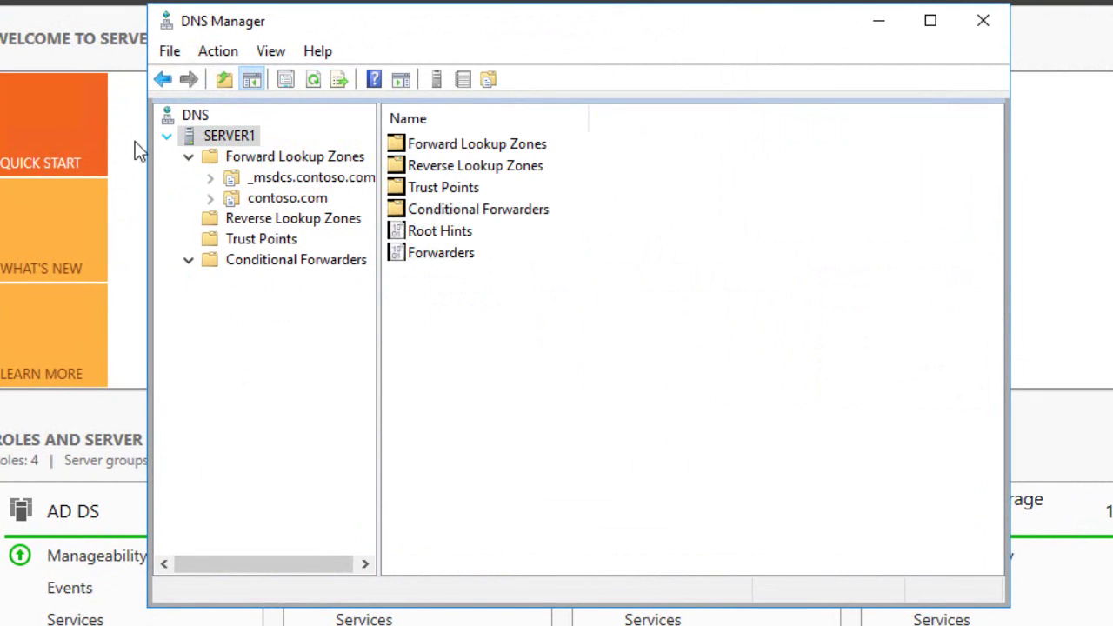
- Start a new zone on SERVER1 as an Active Directory-stored primary zone, replicated to all DNS servers on domain controllers in the contoso.com domain
right_click(220, 139)
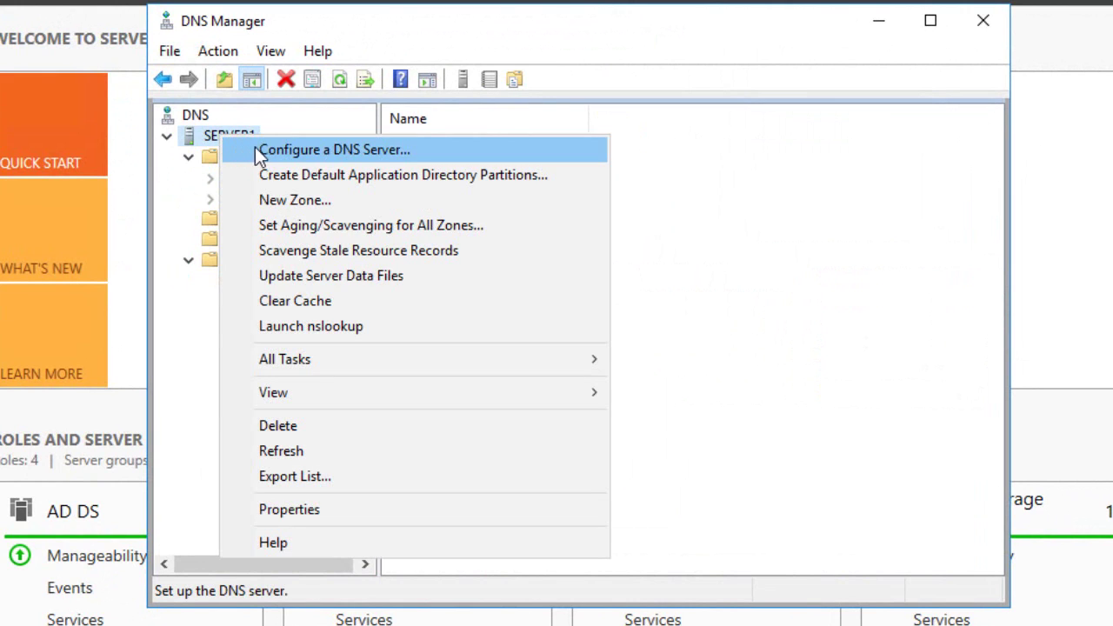
click(319, 199)
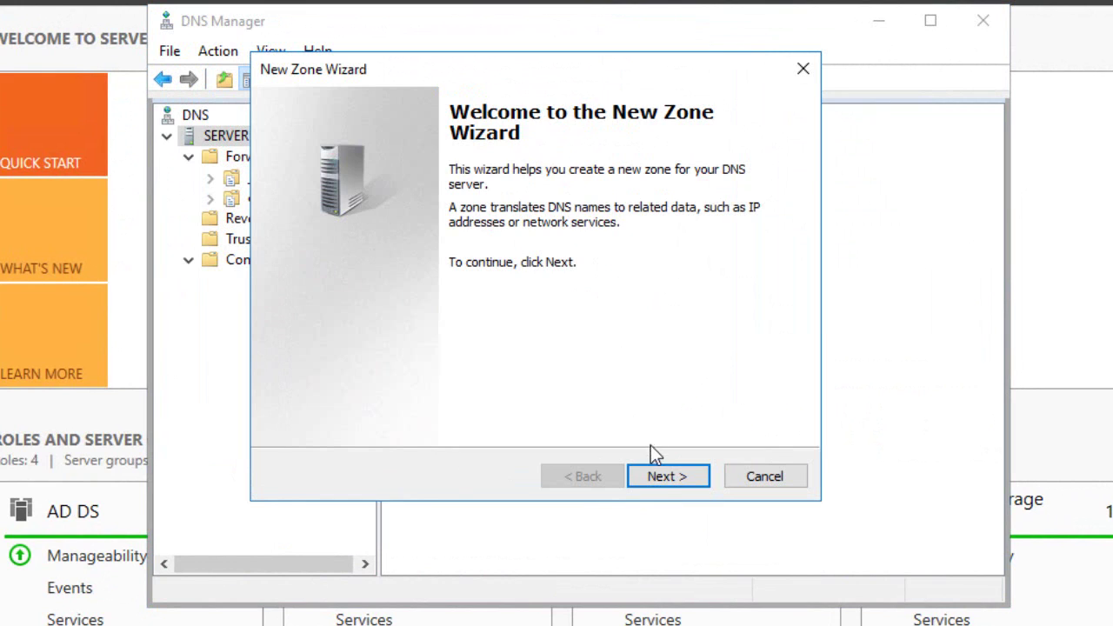
click(666, 477)
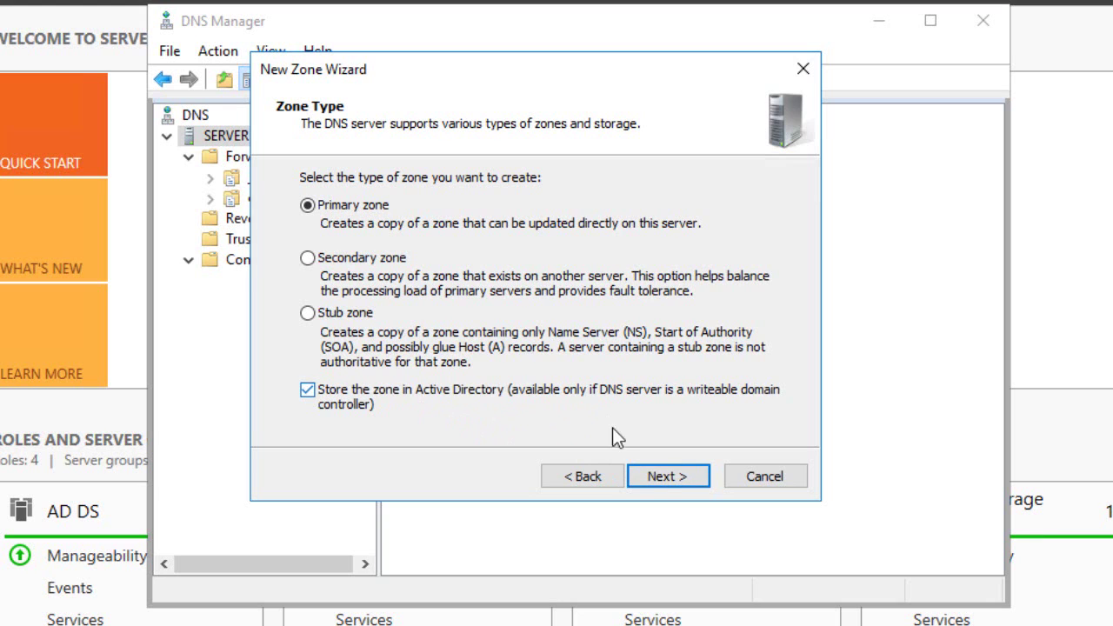
click(658, 474)
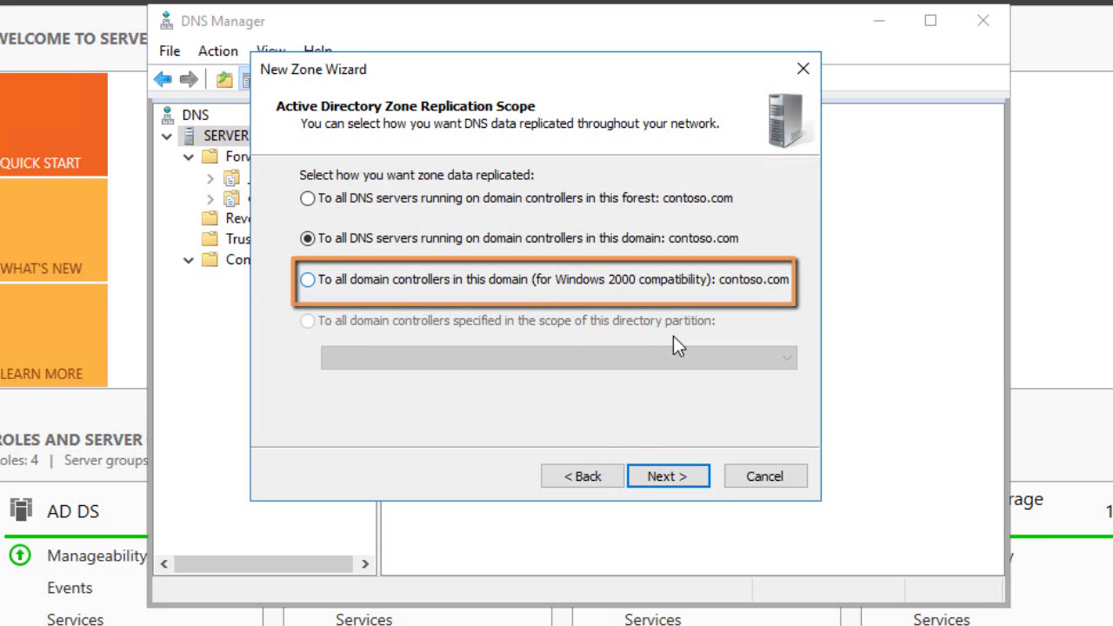
click(679, 484)
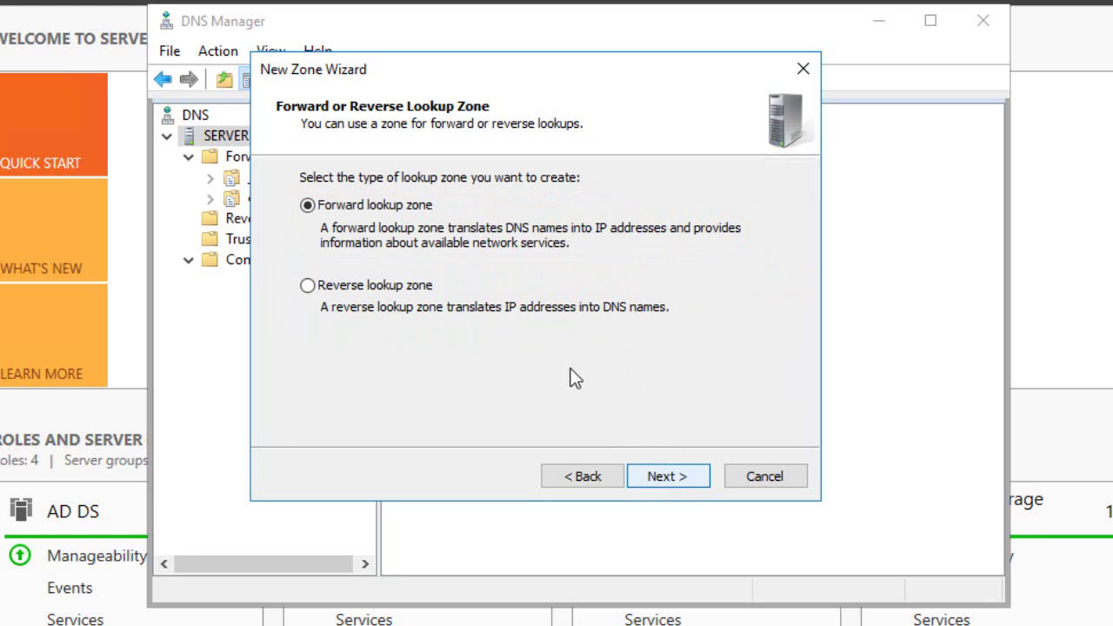
- Finish the zone as a forward lookup zone named fabrikam.com allowing only secure dynamic updates, and view its records
click(685, 483)
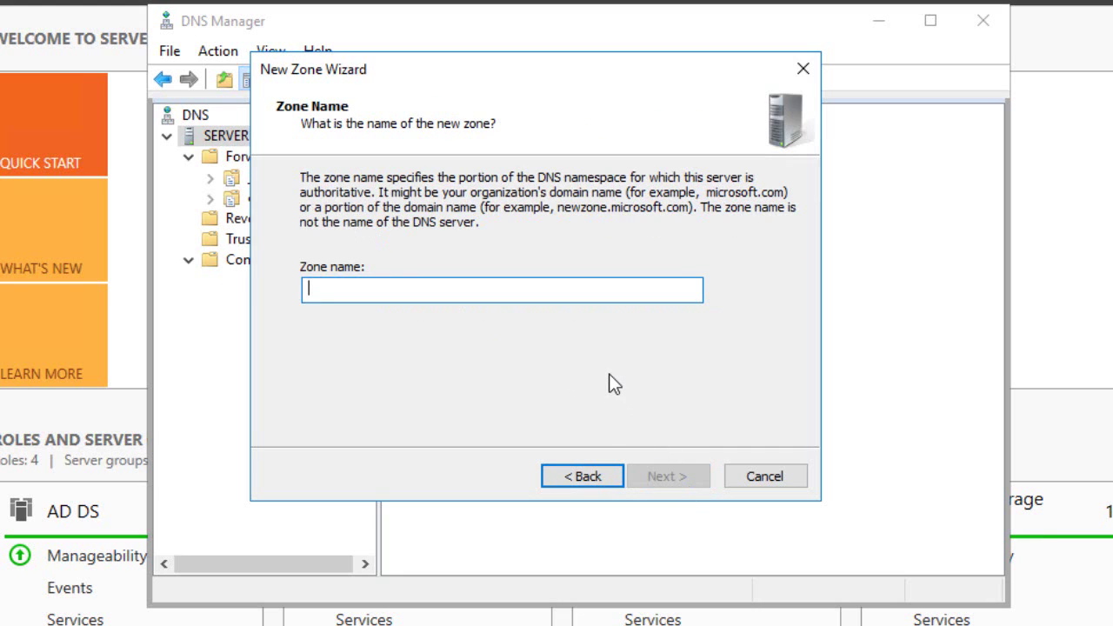
text(f)
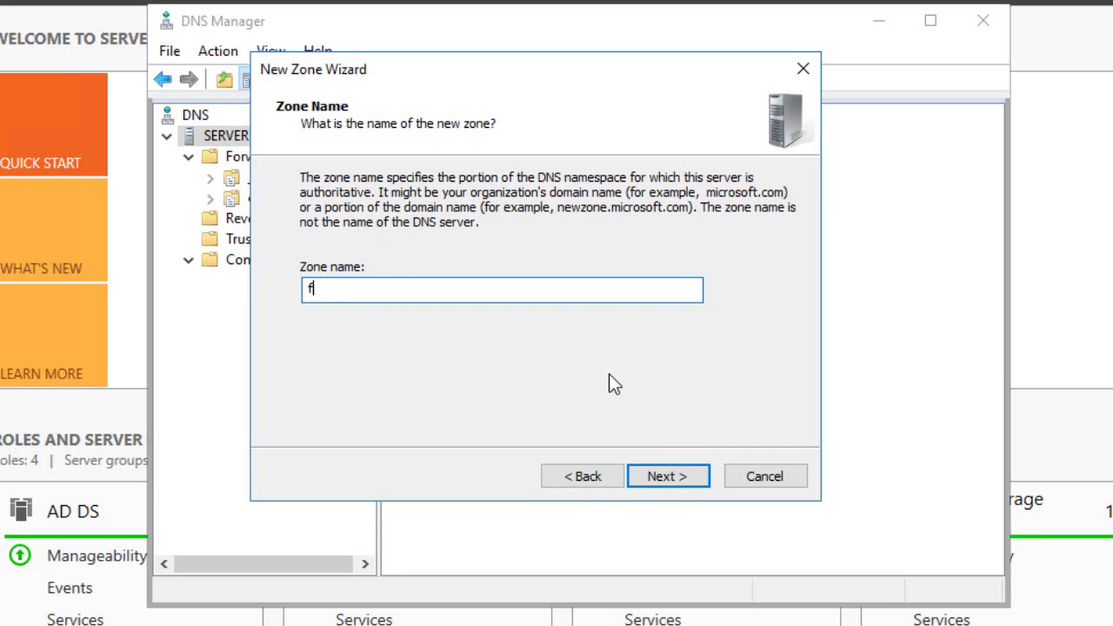
text(abrikam.com)
click(673, 478)
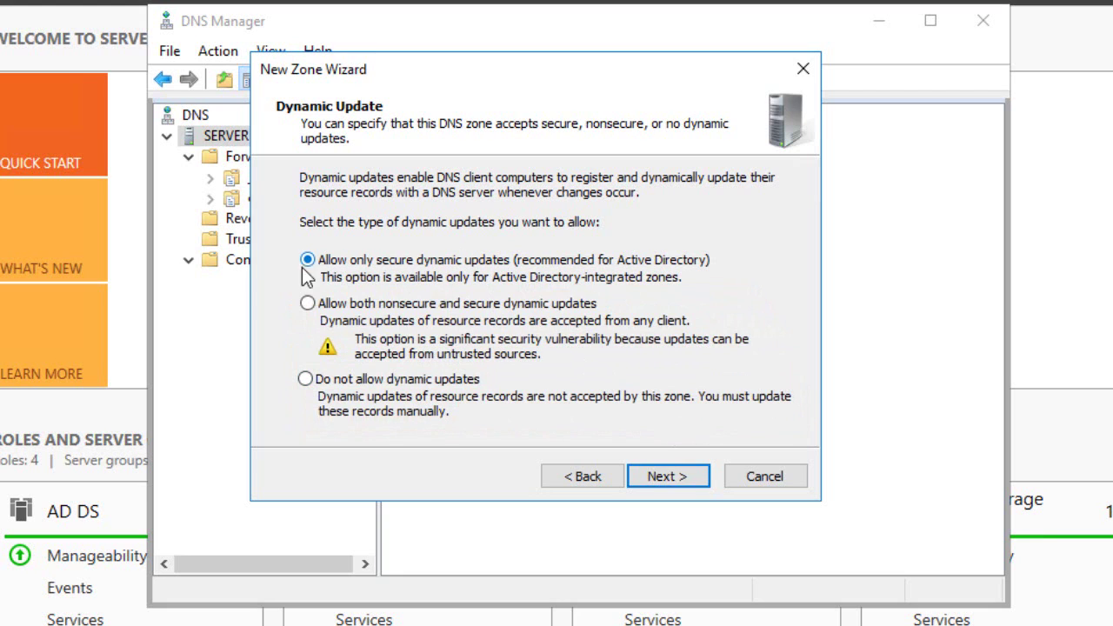
click(679, 476)
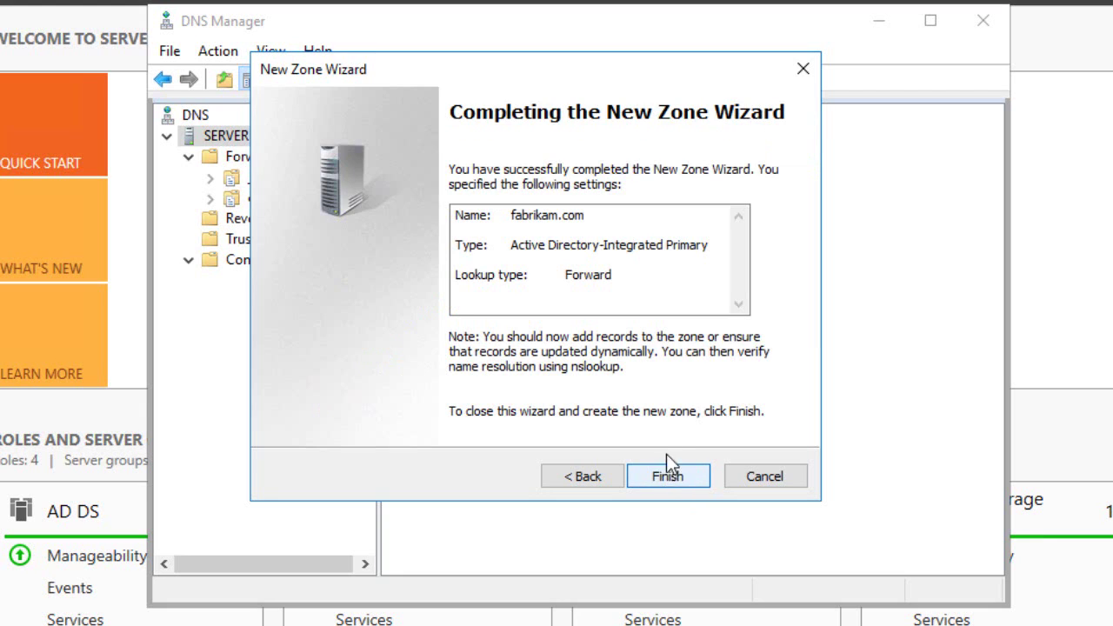
click(675, 477)
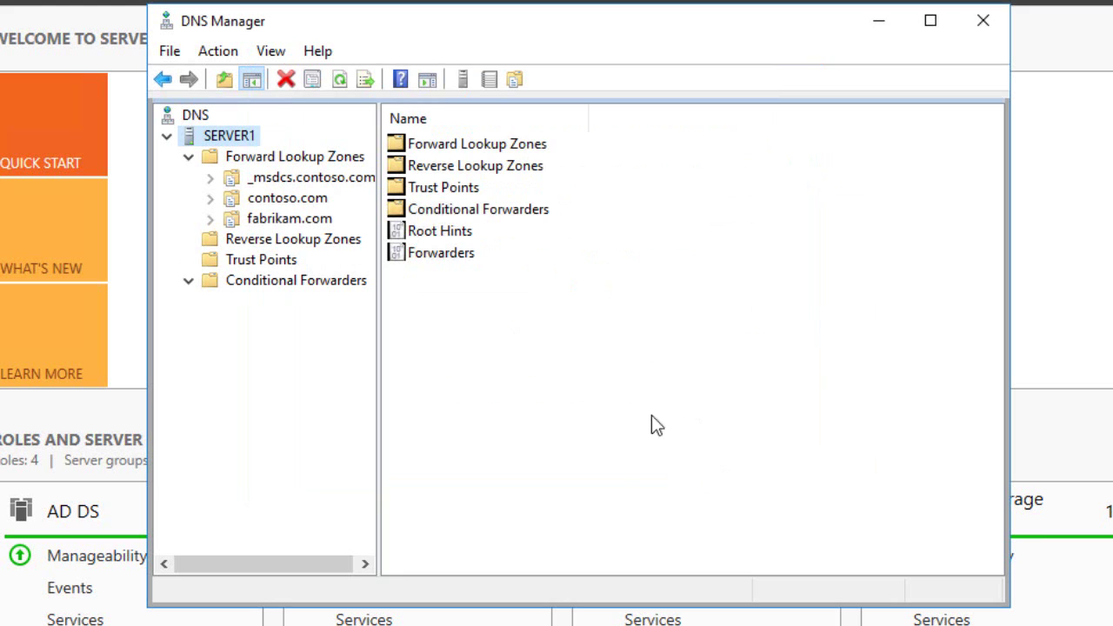
click(224, 219)
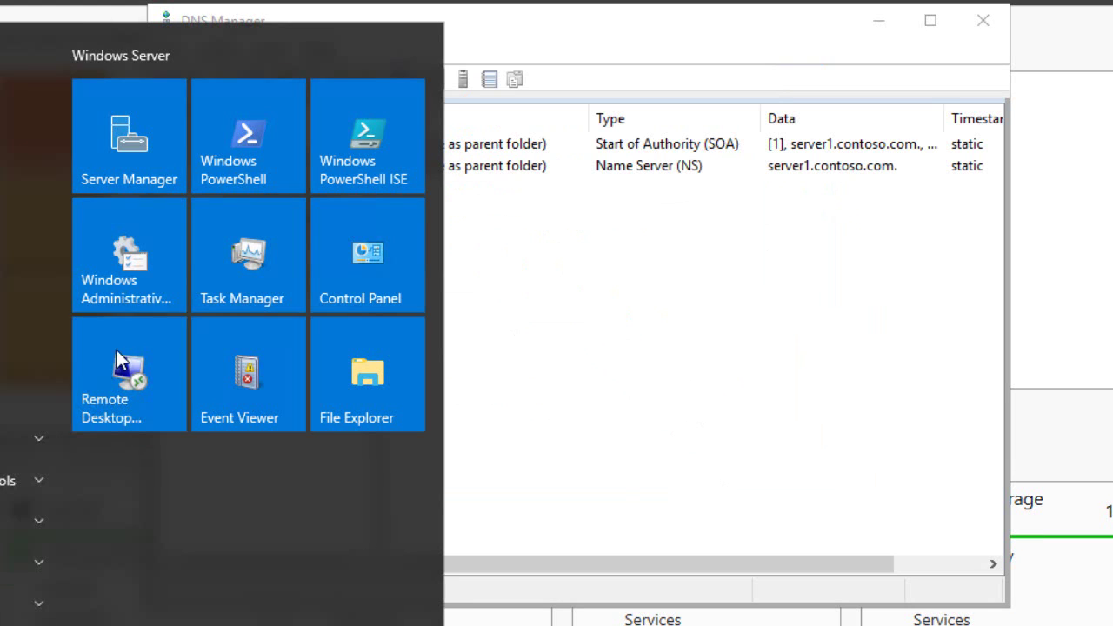
- Open Windows PowerShell as administrator and get its prompt ready for input
right_click(223, 133)
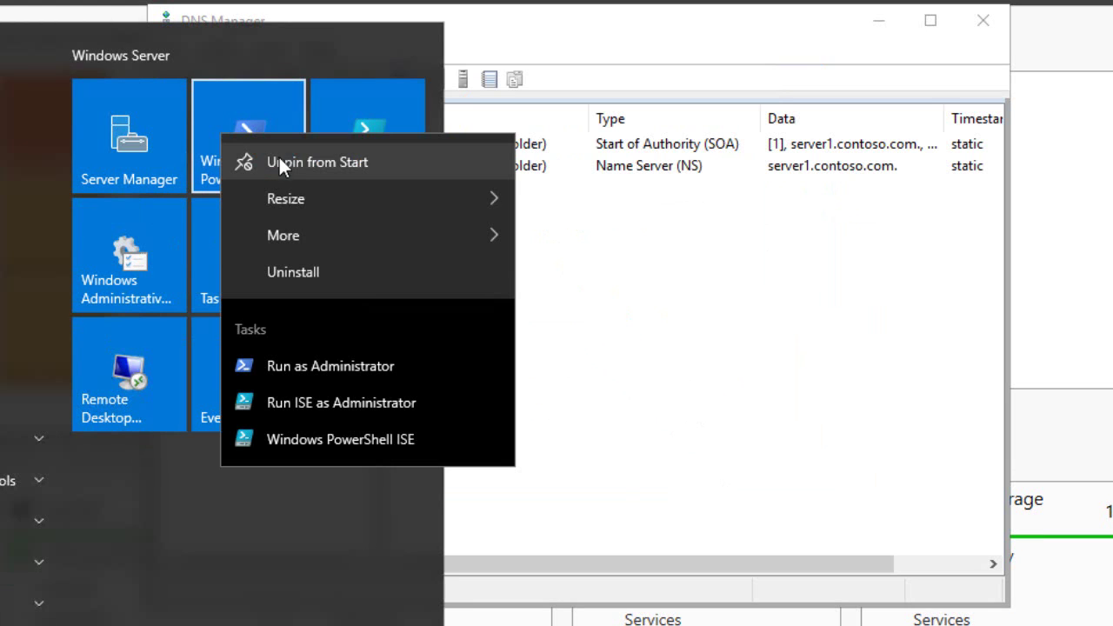
click(297, 363)
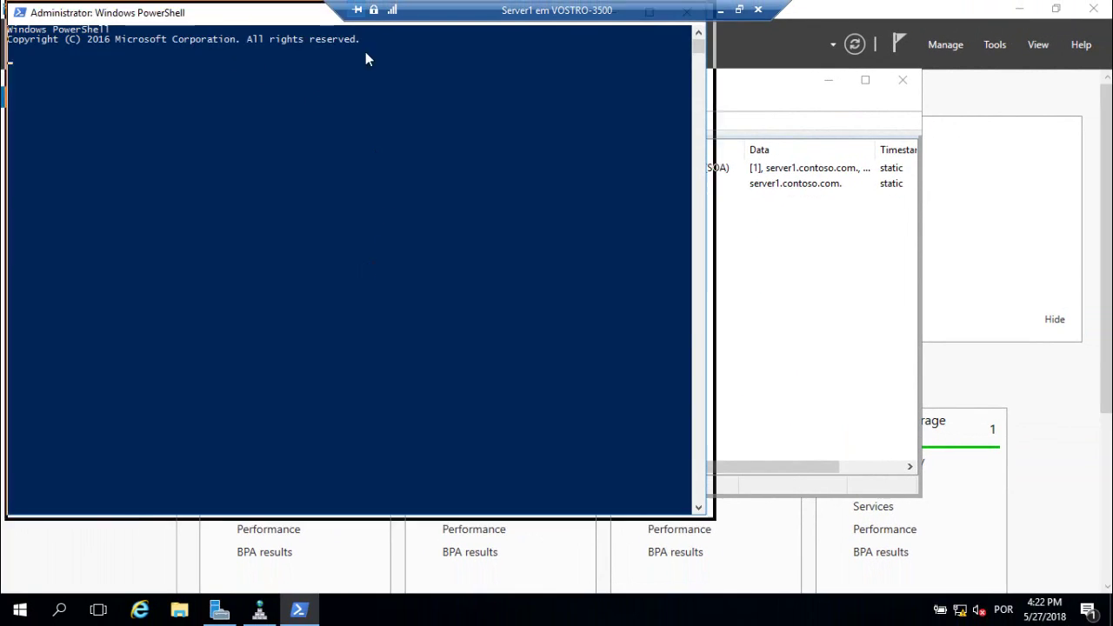
click(274, 164)
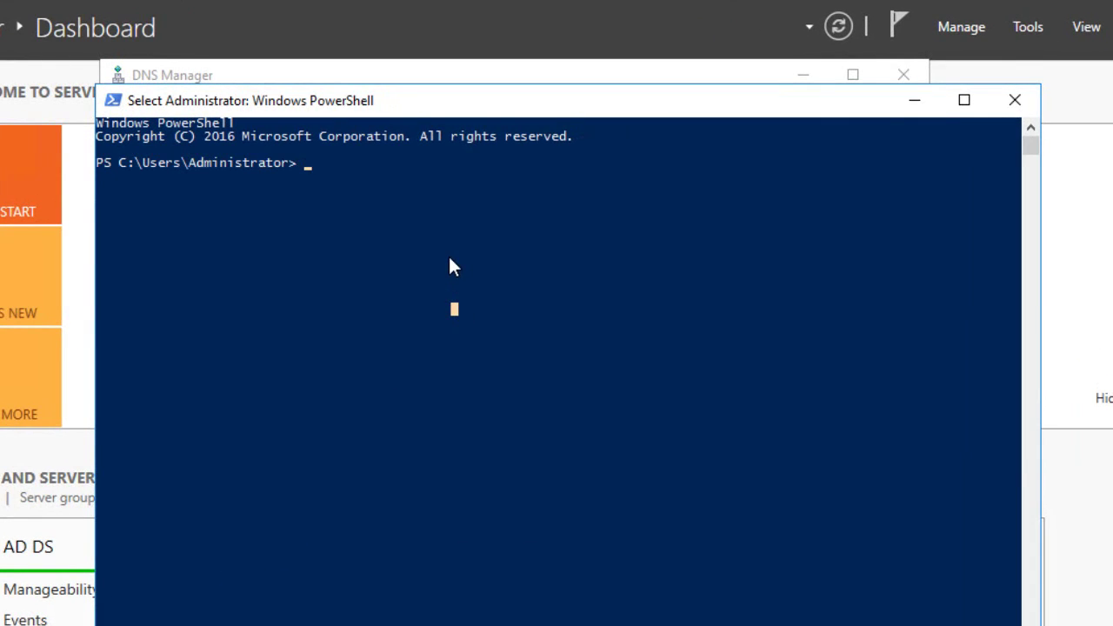
key(Escape)
- Create the WingtipToys.com primary zone by running Add-DnsServerPrimaryZone -name "WingtipToys.com" -ReplicationScope "forest" -PassThru
text(add-)
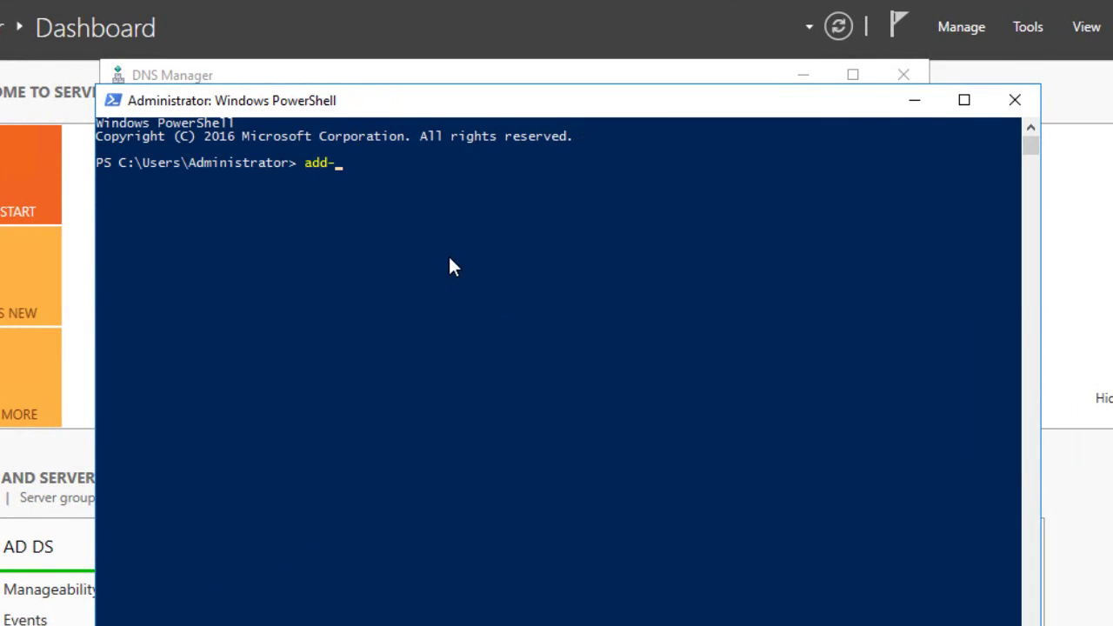
text(dnsserverprimary)
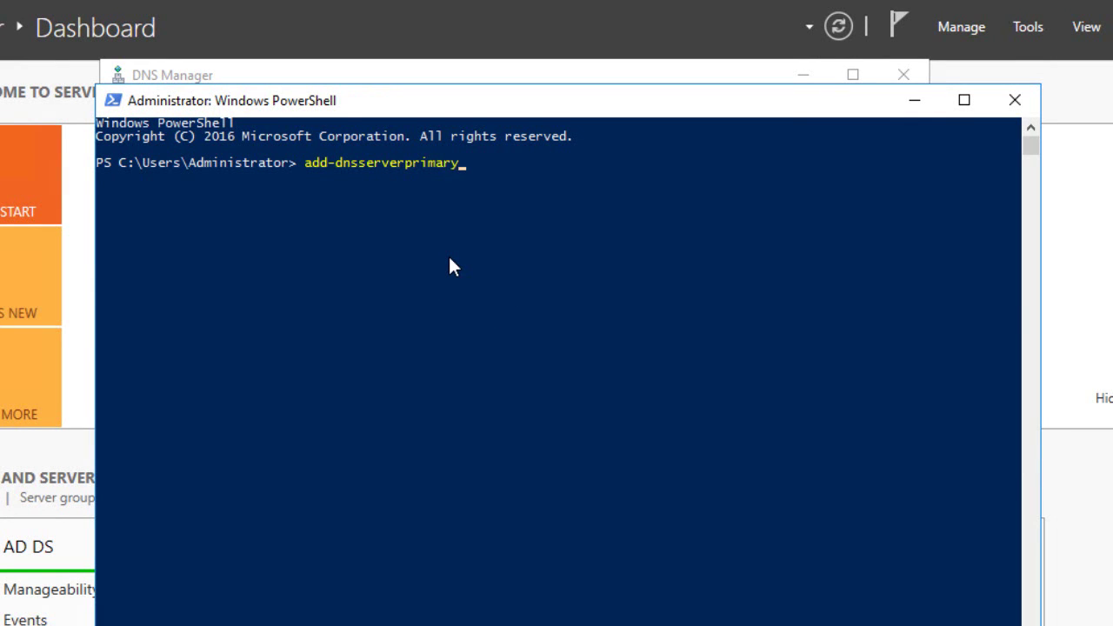
key(Tab)
text(-name ")
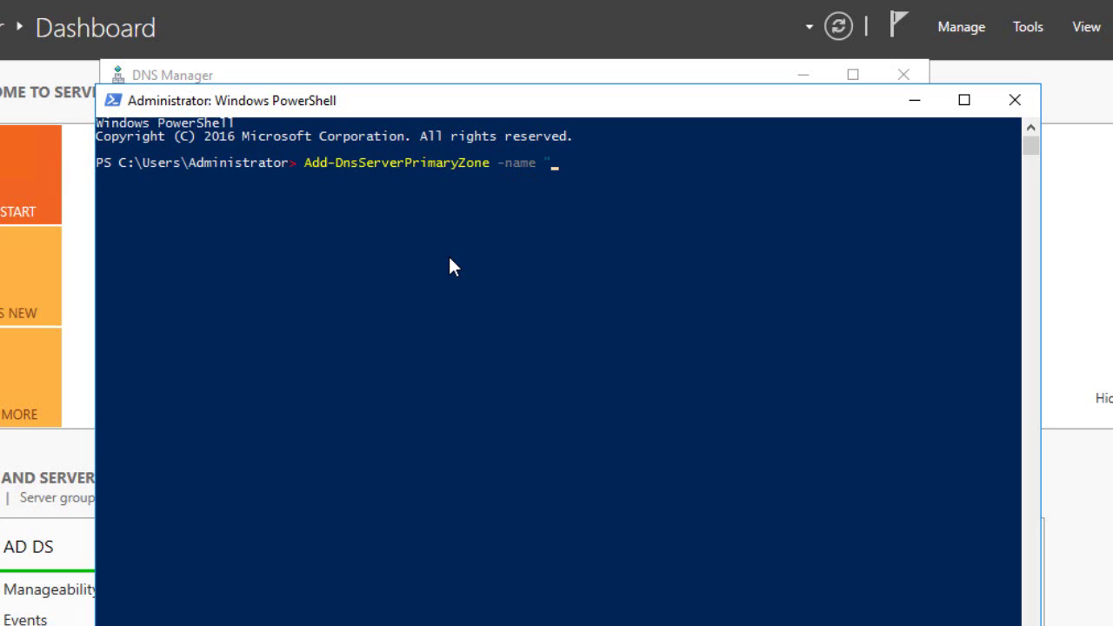
text(WingtipToys.com")
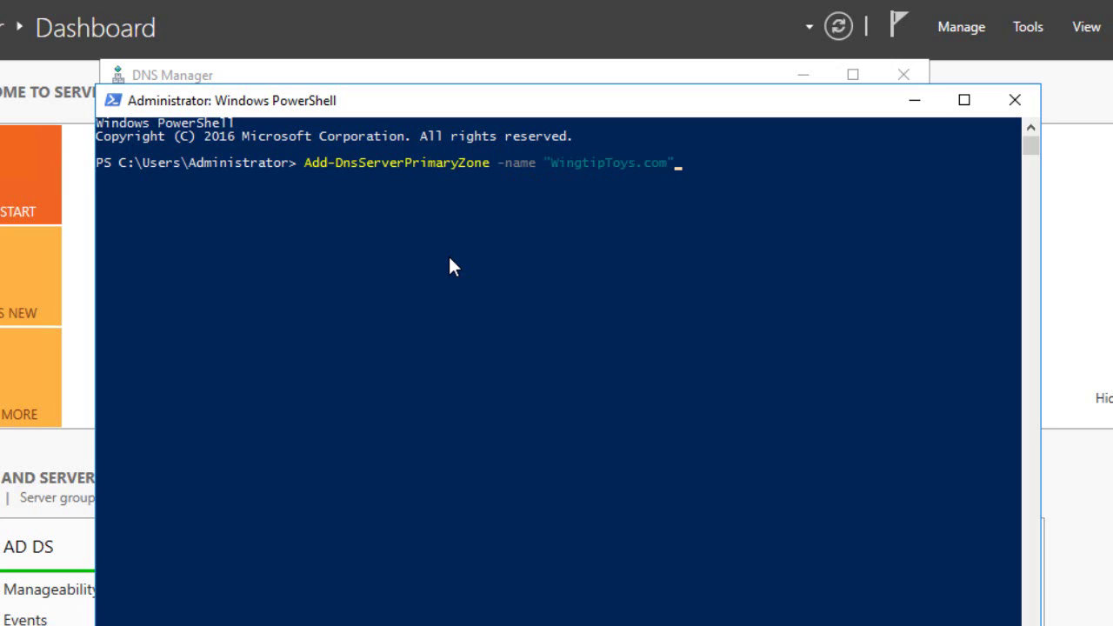
text( -replix)
key(BackSpace)
text(ca)
key(Tab)
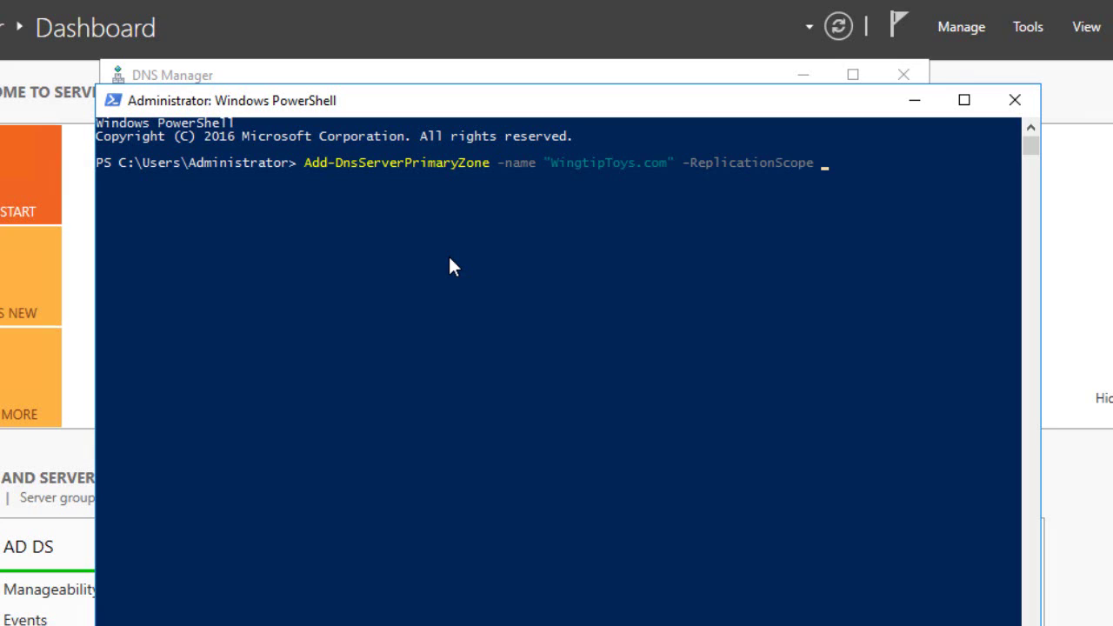
text("forest" -passt)
key(Tab)
key(Return)
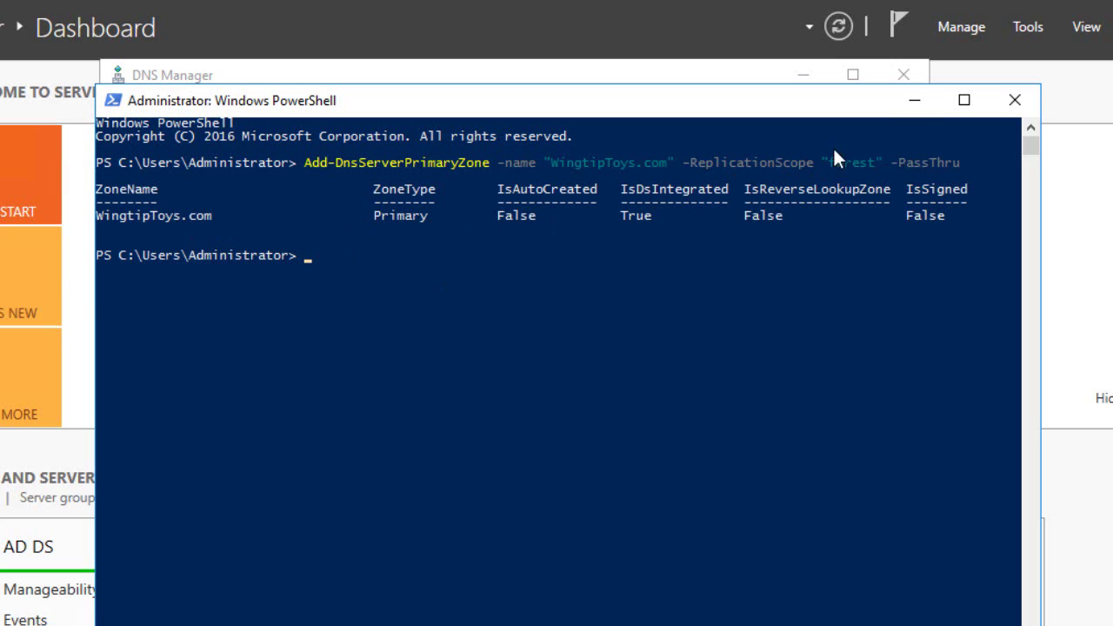
- Minimize PowerShell and inspect the WingtipToys.com zone under Forward Lookup Zones in DNS Manager
click(913, 100)
click(209, 206)
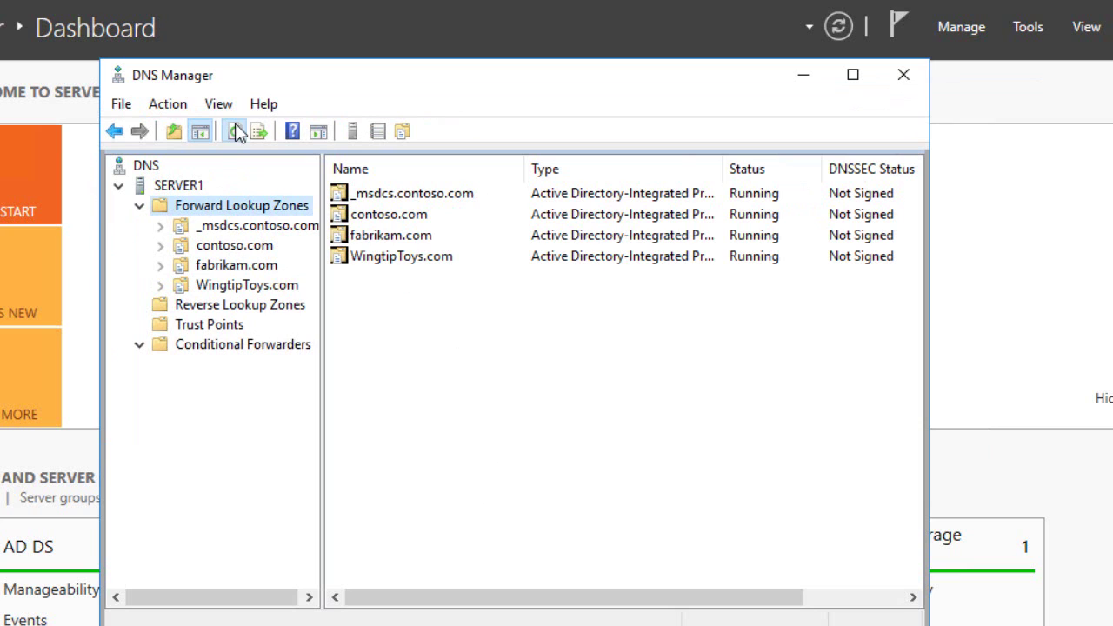
click(218, 287)
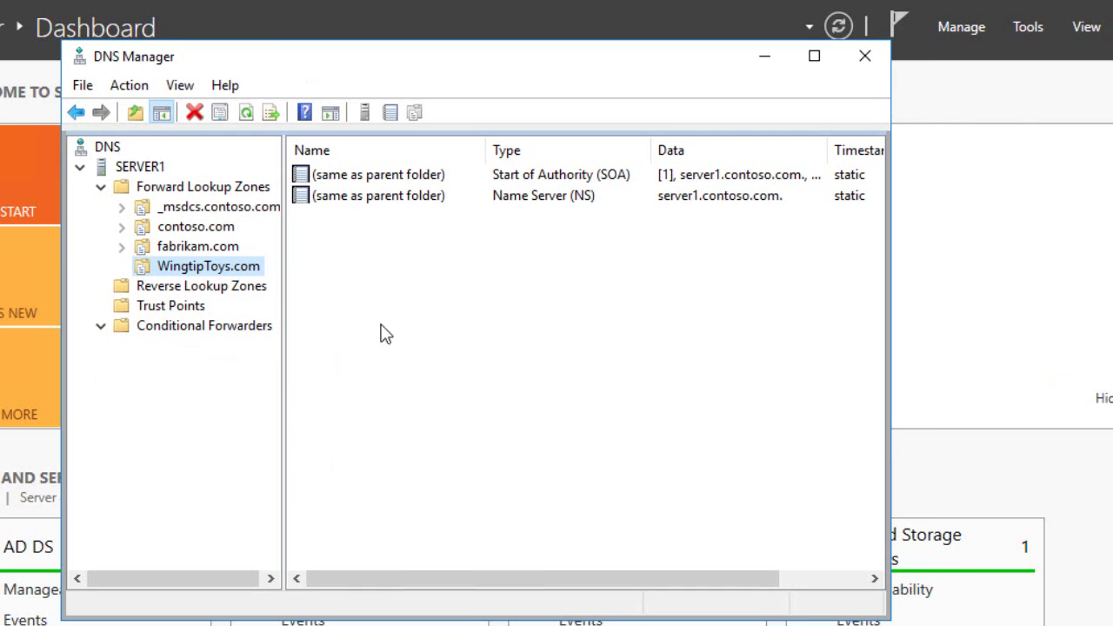
- Add a host (A) record named client1 with IP address 192.168.0.2 to the fabrikam.com zone, and close the New Host dialog
click(167, 247)
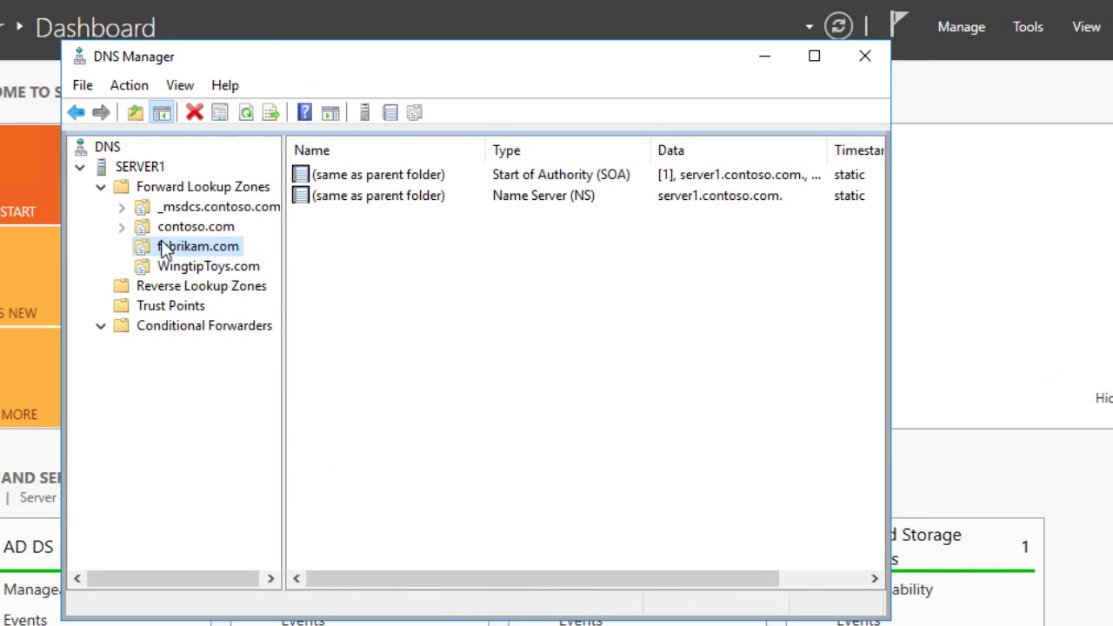
right_click(188, 248)
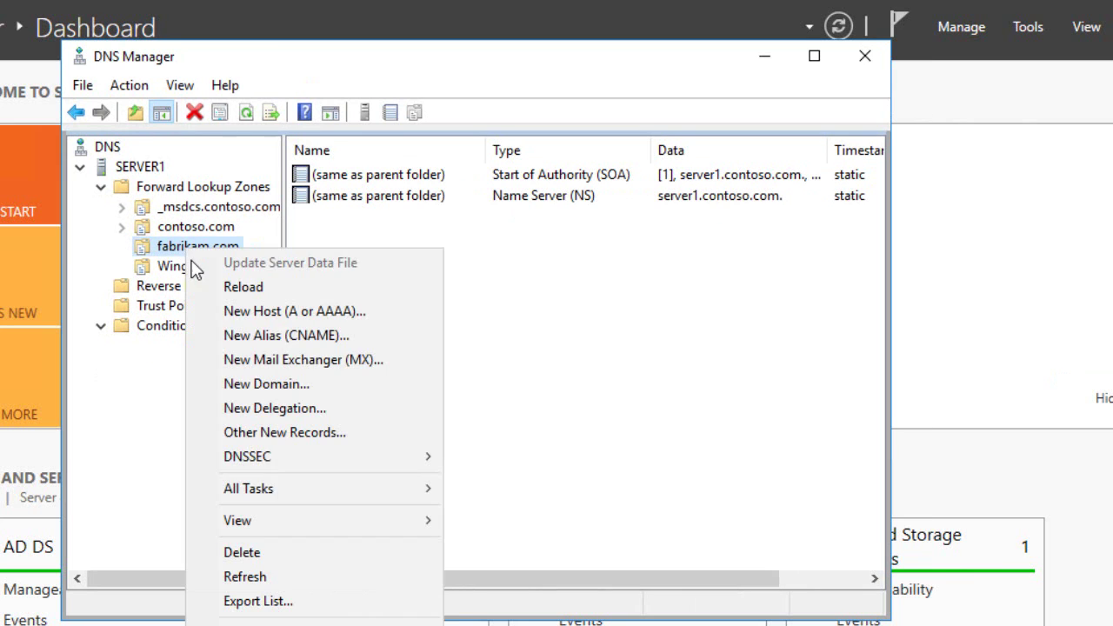
click(317, 311)
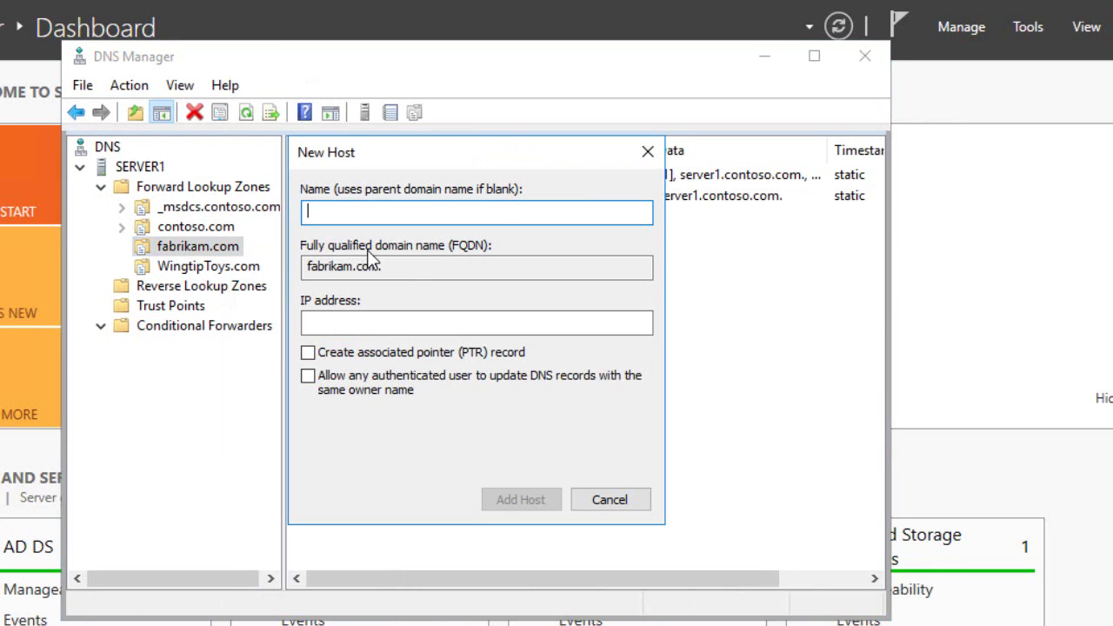
text(client)
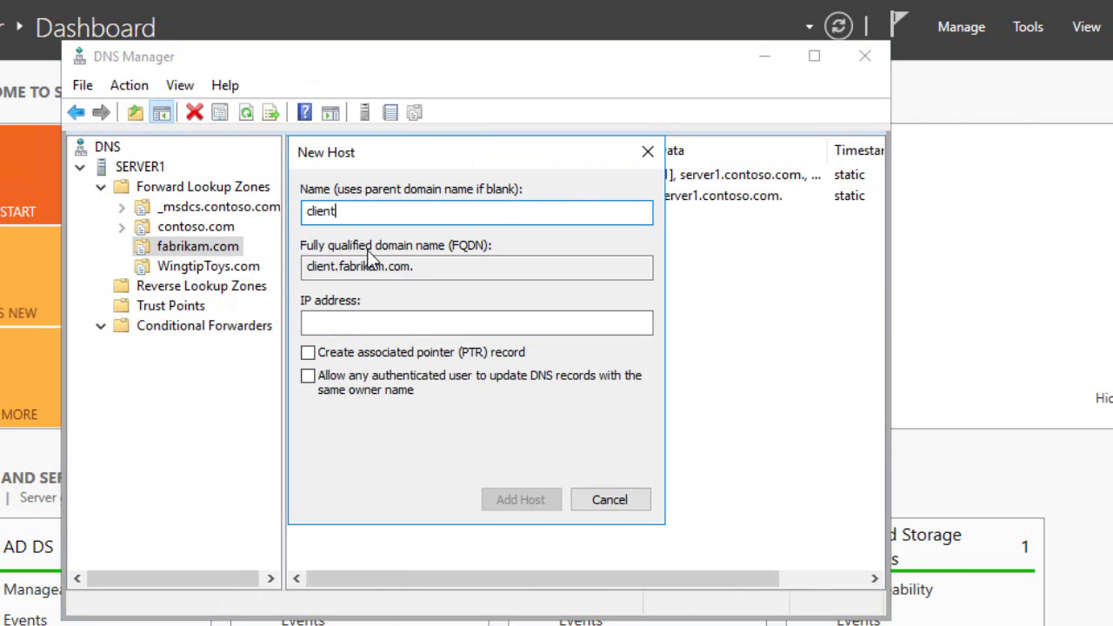
text(1)
key(Tab)
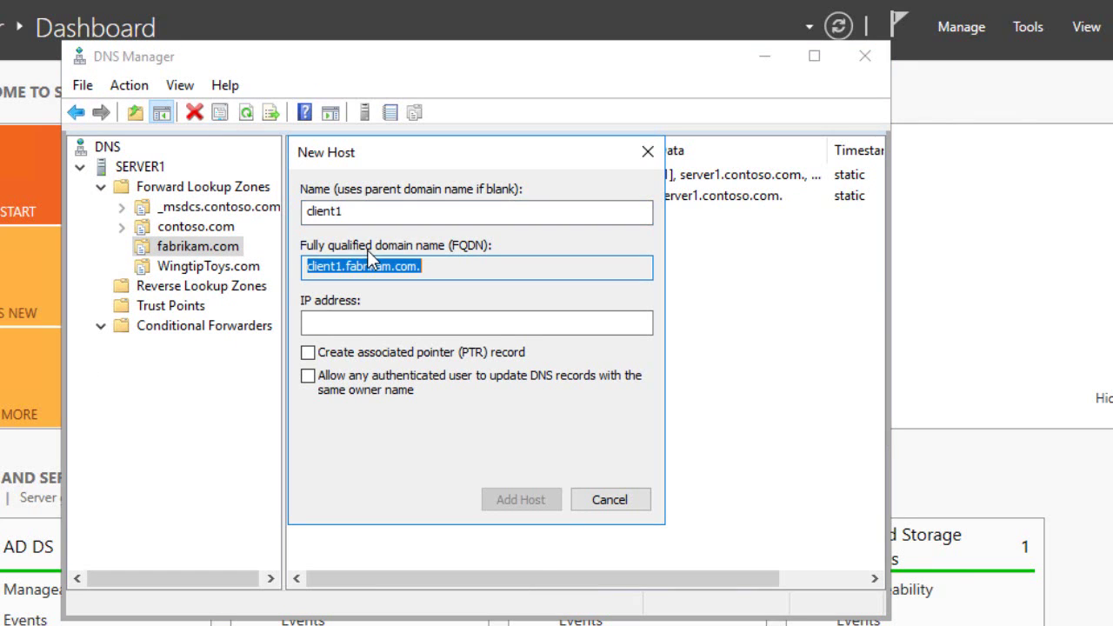
key(Tab)
text(192)
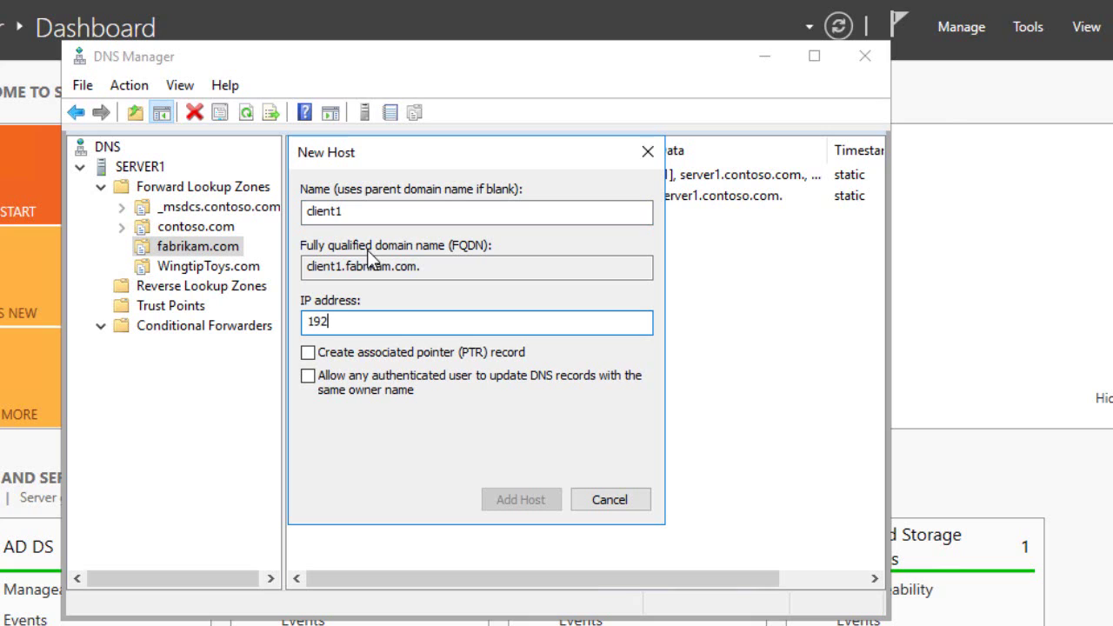
text(.168.0.2)
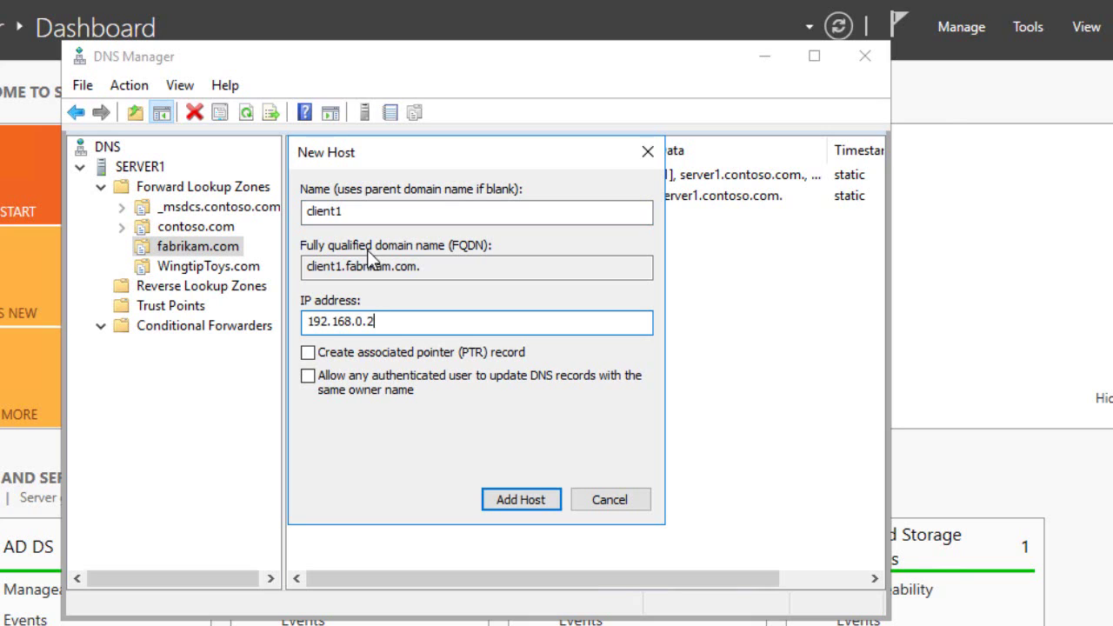
click(506, 494)
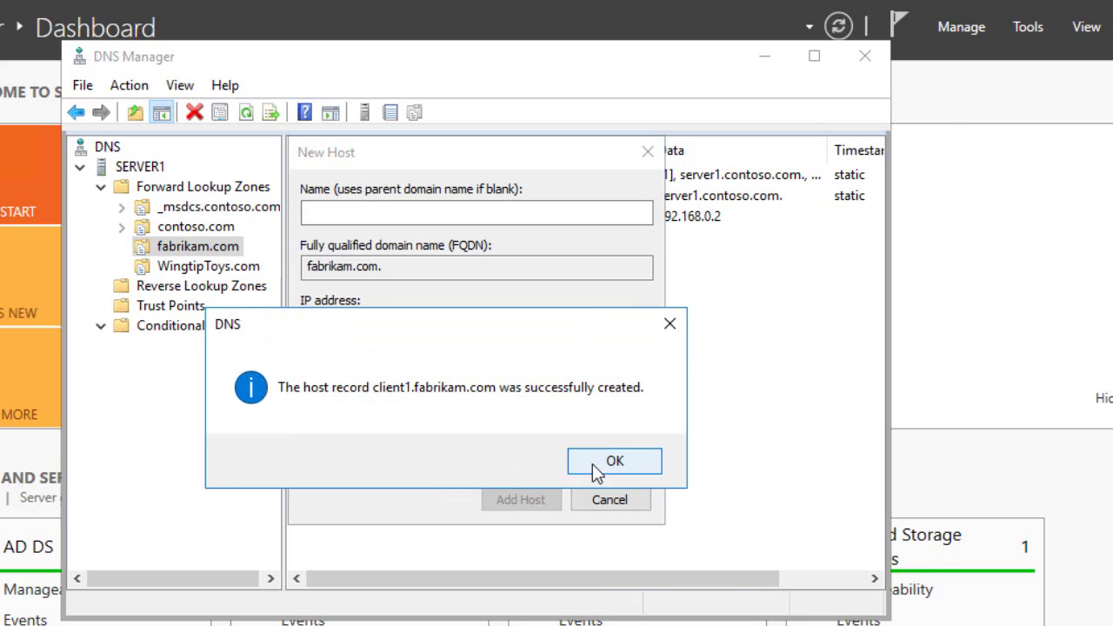
click(579, 462)
click(591, 497)
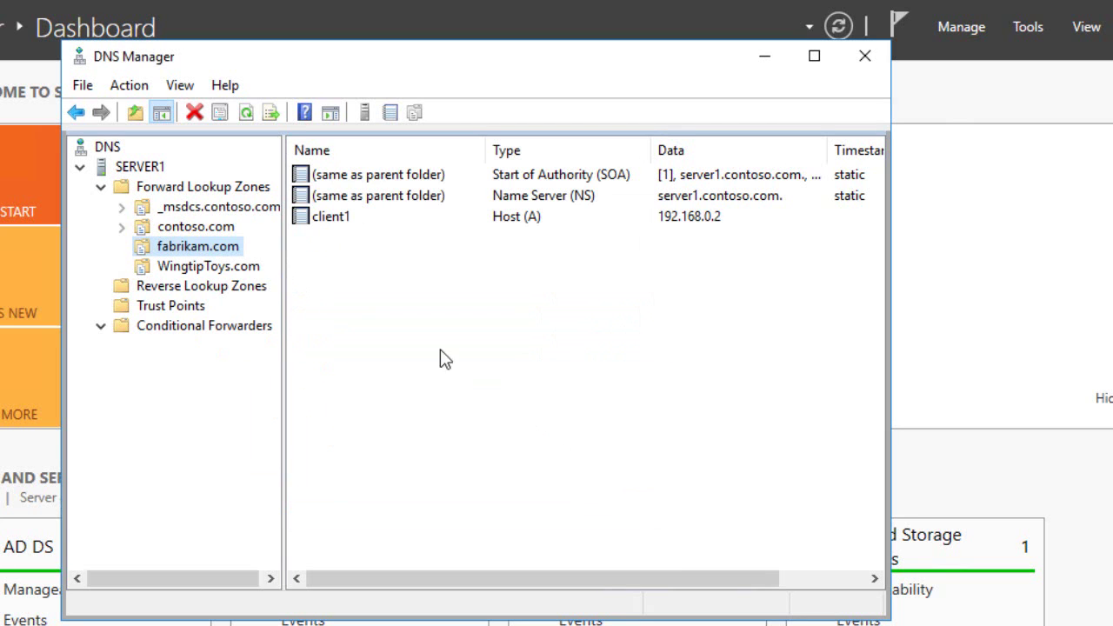
right_click(224, 251)
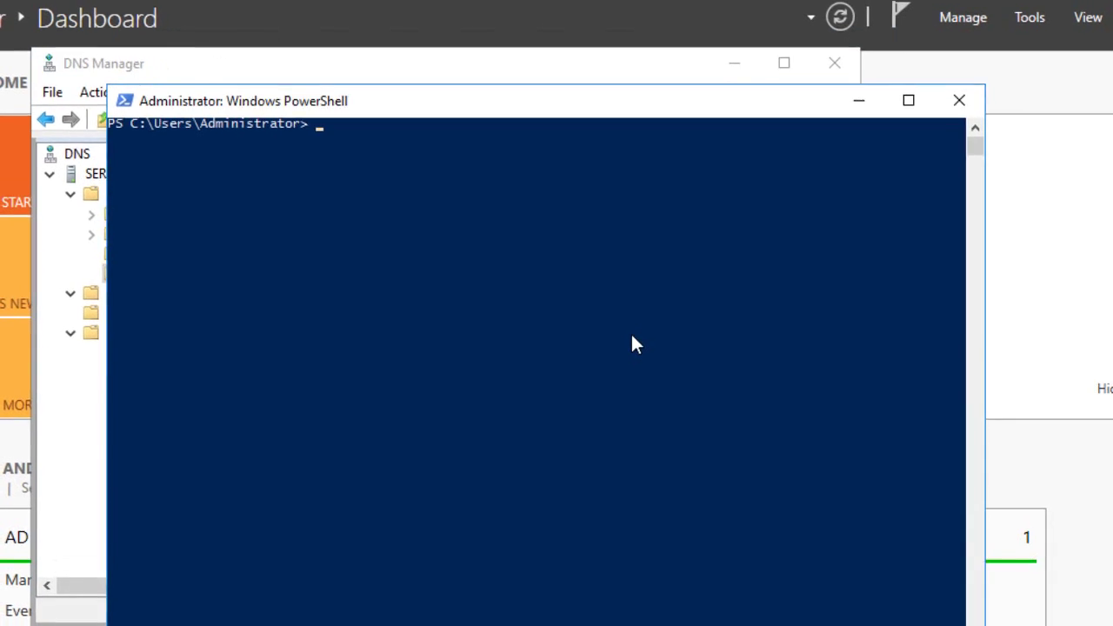
- Run Add-DnsServerResourceRecordA -name "Client1" -zonename "WingtipToys.com" -AllowUpdateAny -IPv4Address "192.168.0.2" -TimeToLive 01:00:00 in PowerShell
click(635, 289)
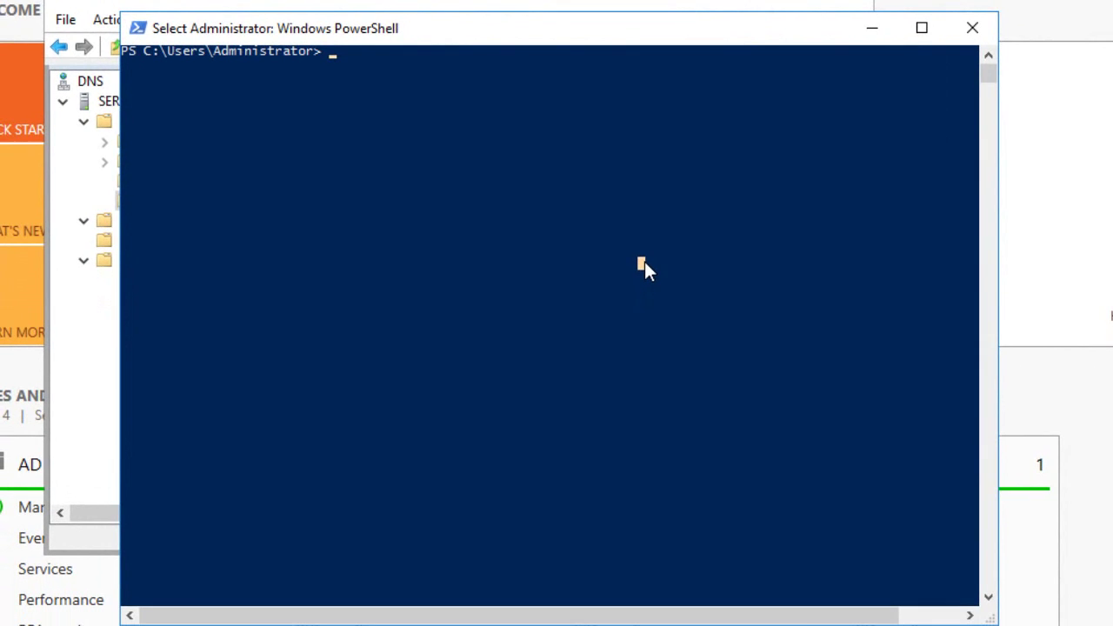
text(add-d)
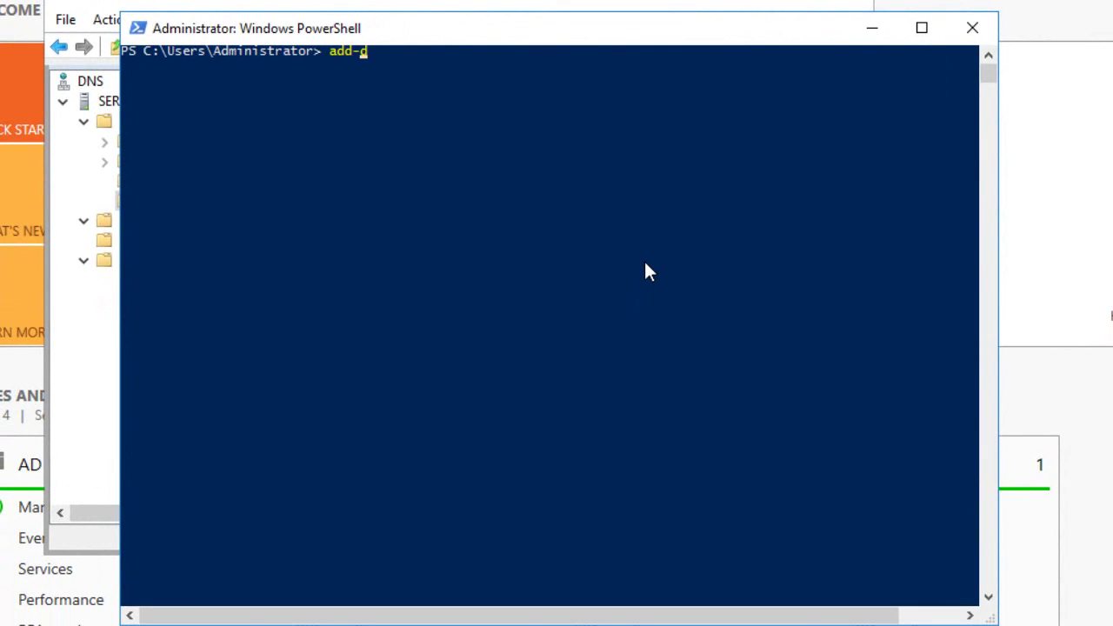
text(nsserverresource)
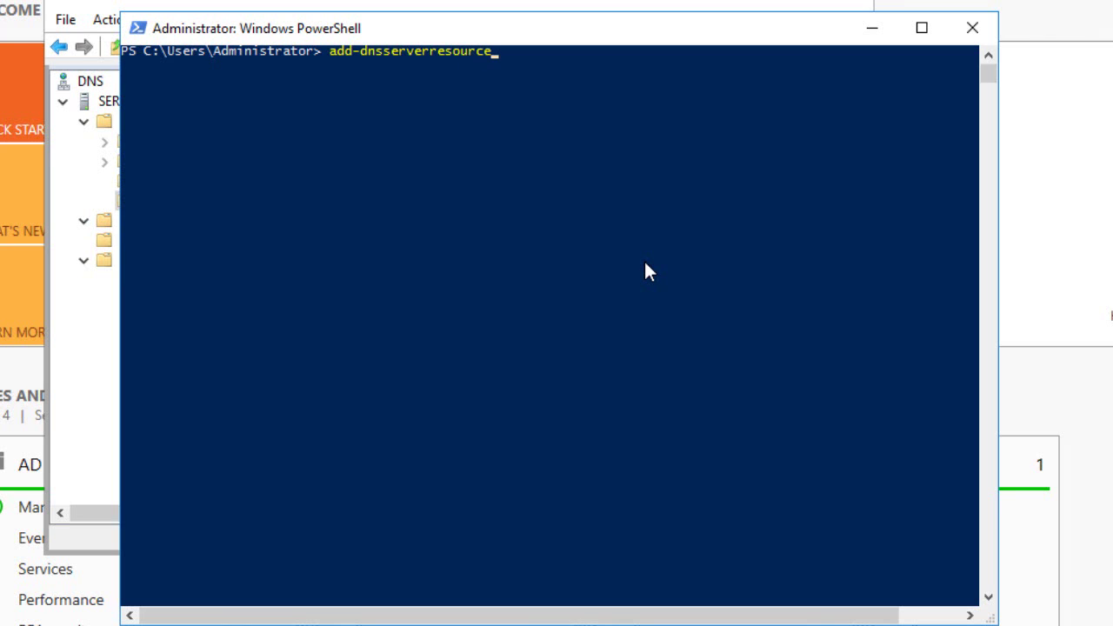
key(Tab)
key(Tab)
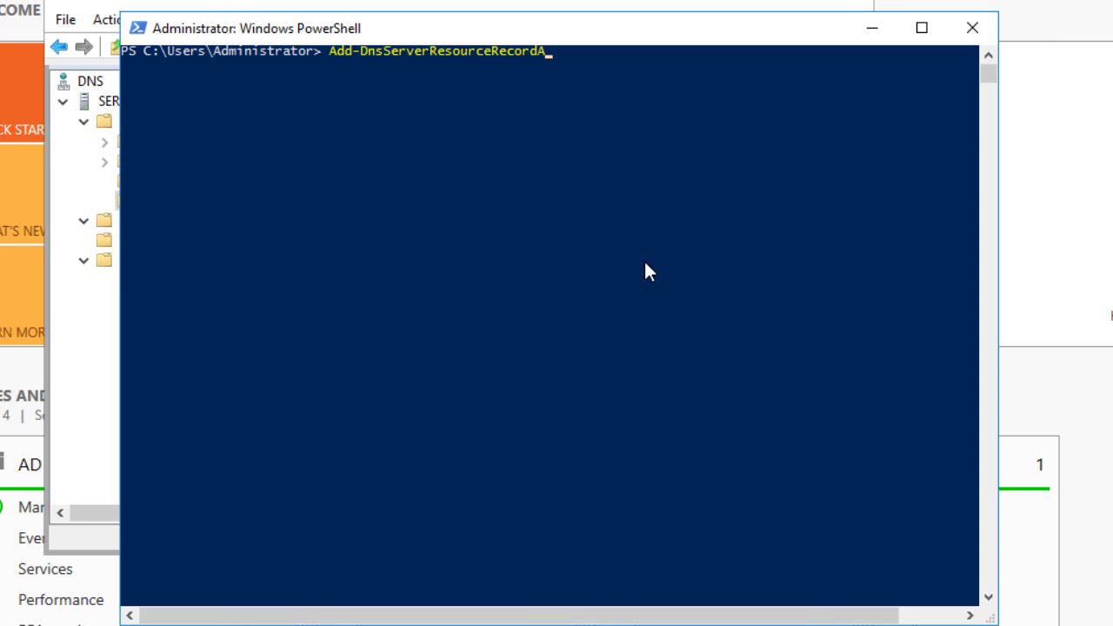
text(-name "Client1")
text(-zonename)
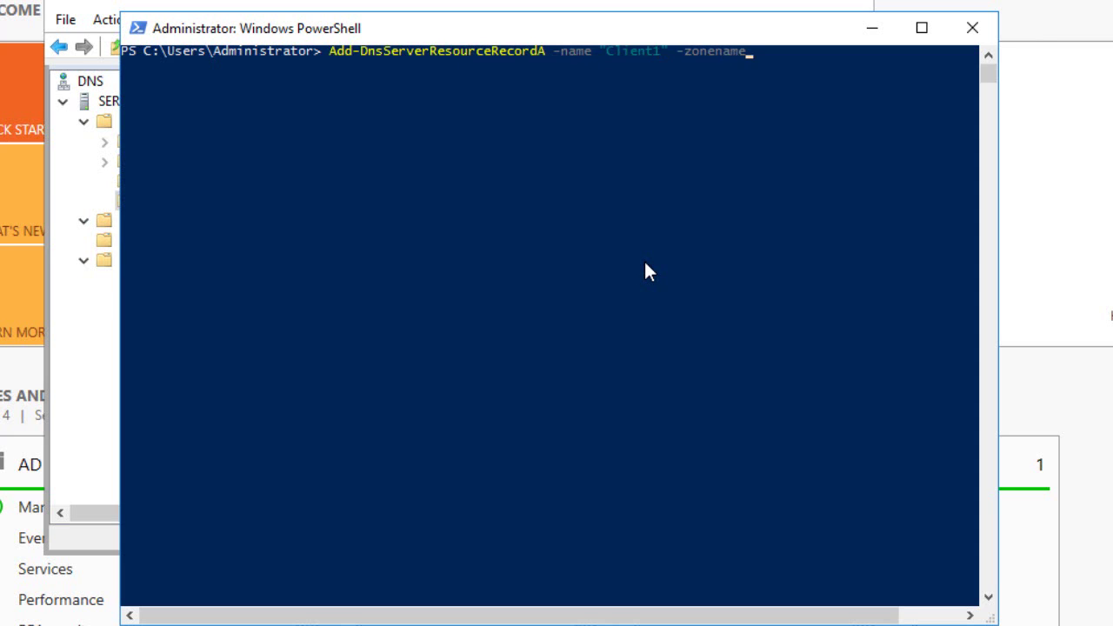
text( "WingtipToys.com)
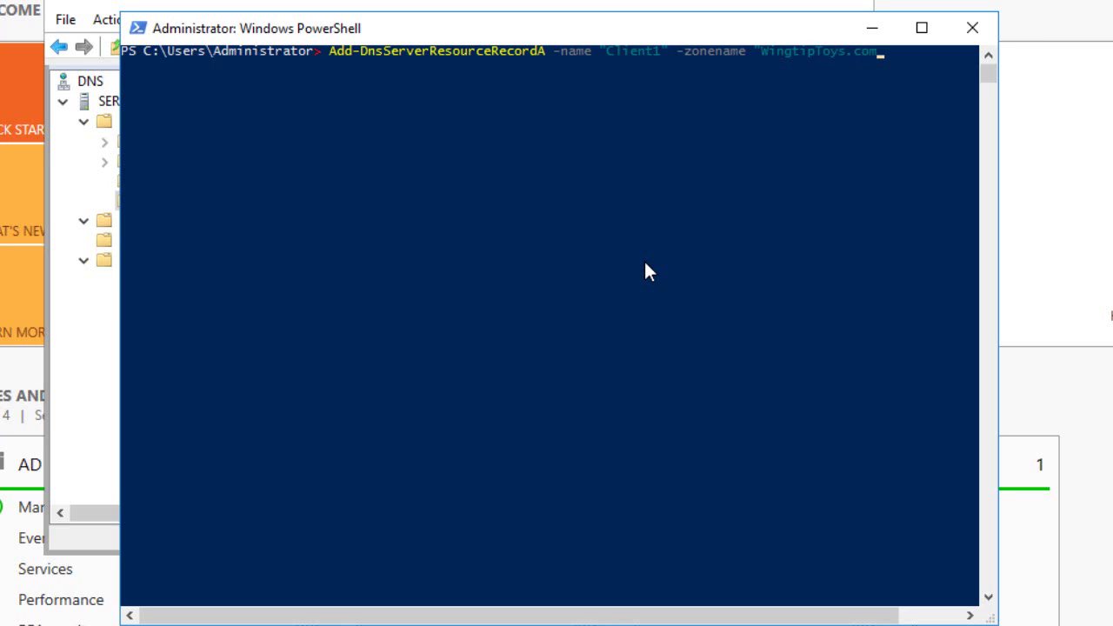
text(" -allo)
key(Tab)
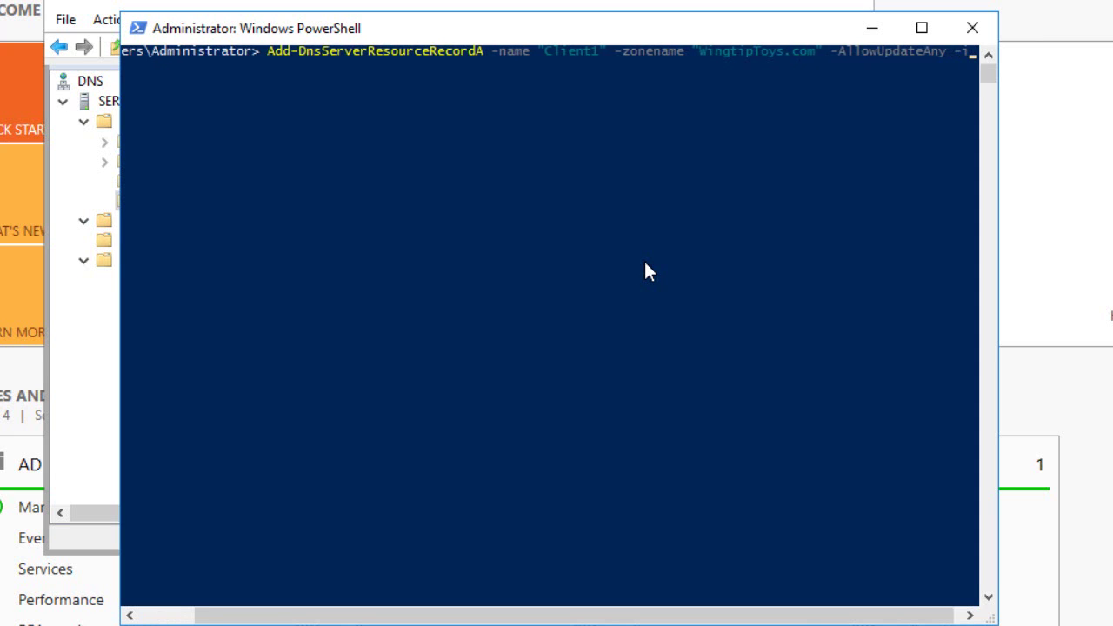
key(Return)
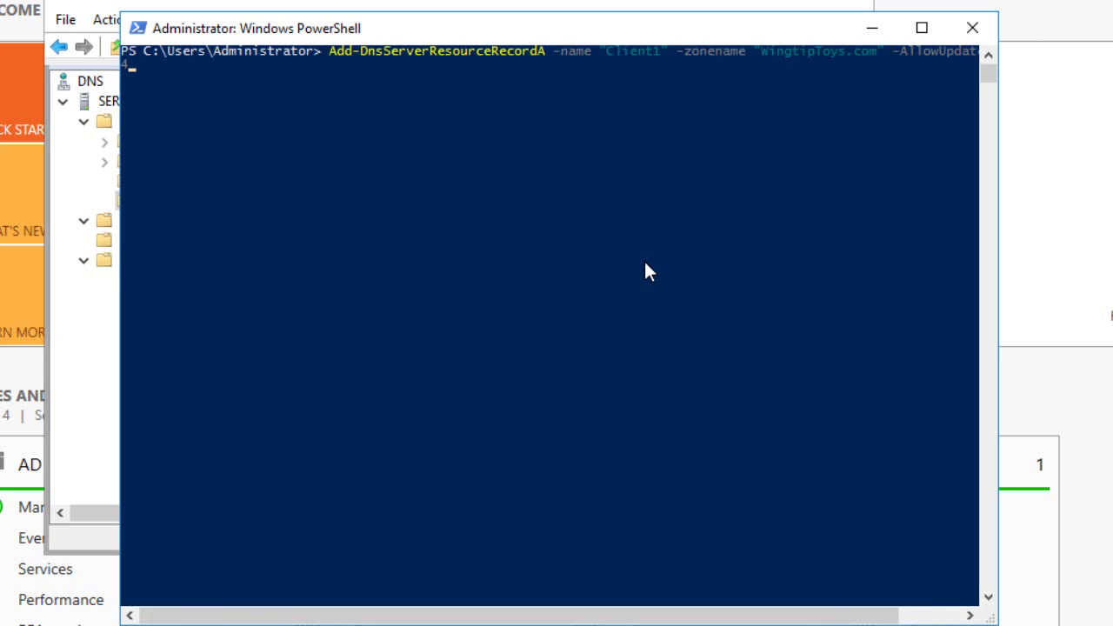
text(Address "192.1)
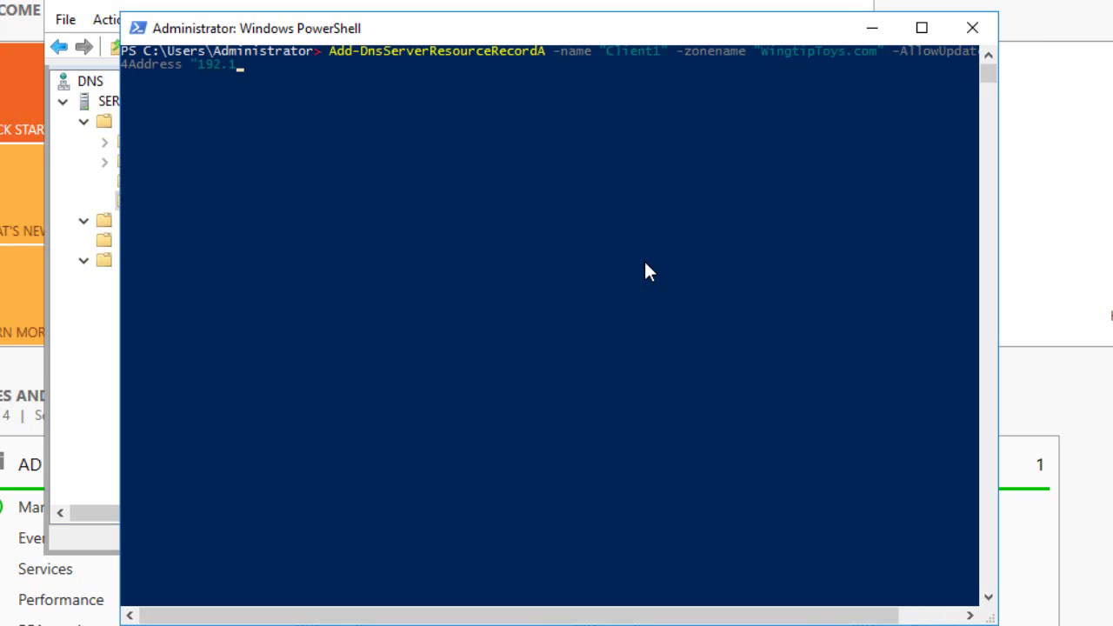
text(68.0.2" -TimeToLive )
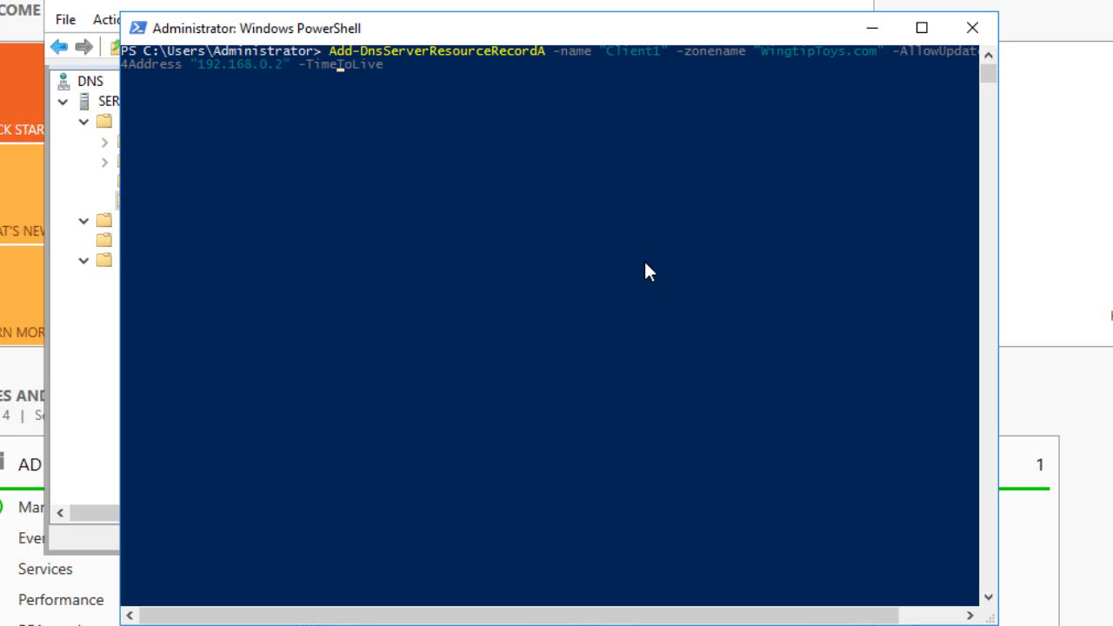
text(01:00:00)
key(Return)
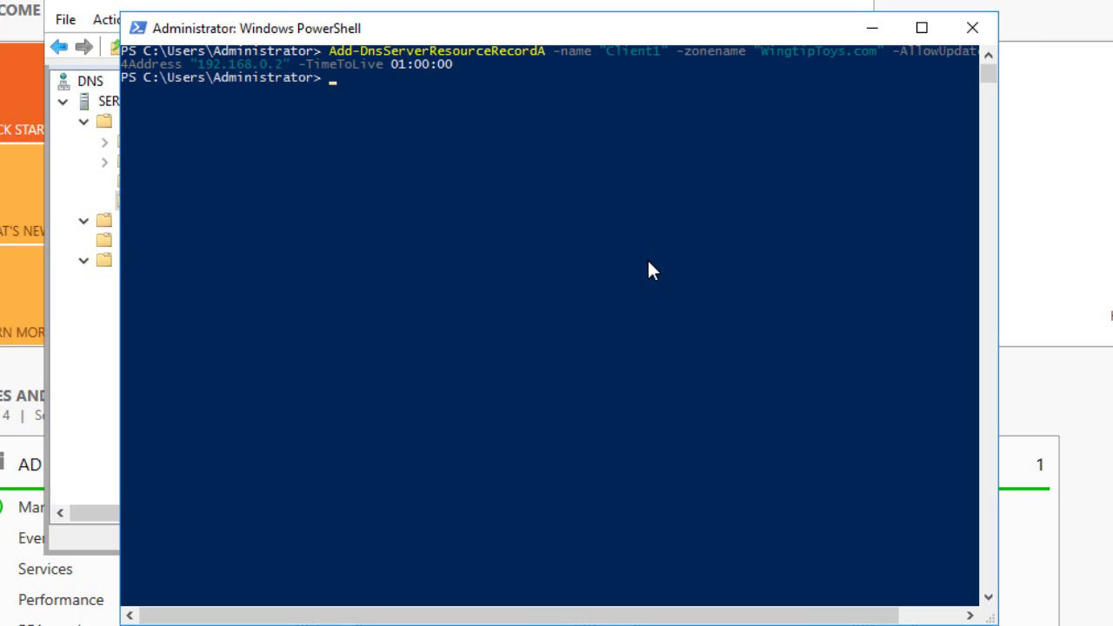
- Minimize PowerShell, switch to the XMind map, and change the markers of "Criar uma zona Primária" and "Criar um registro" to Certo
click(872, 27)
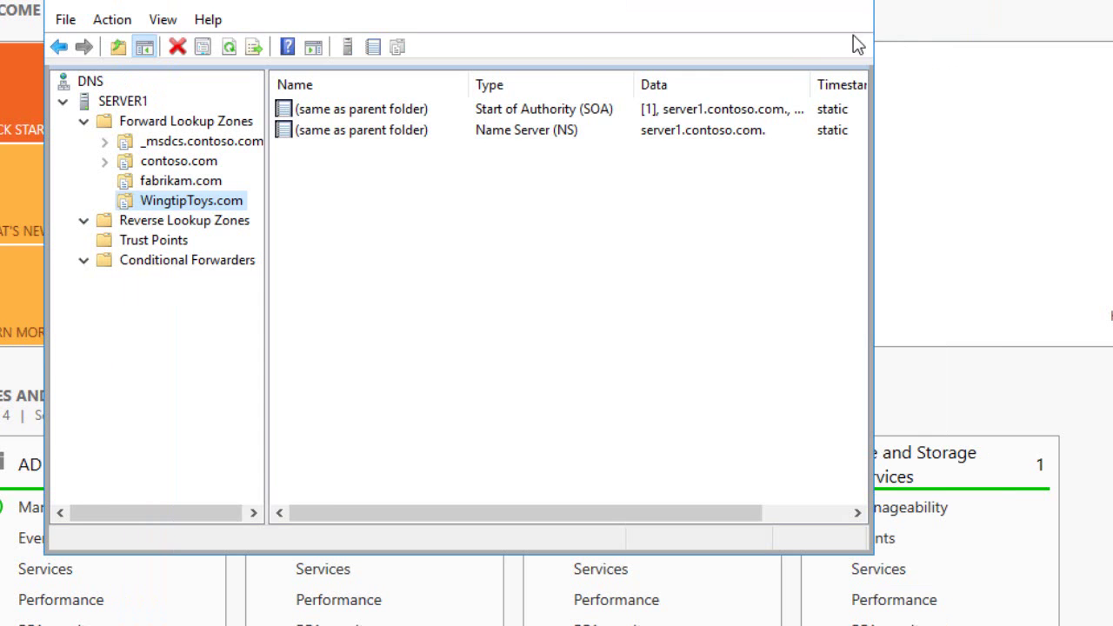
click(239, 45)
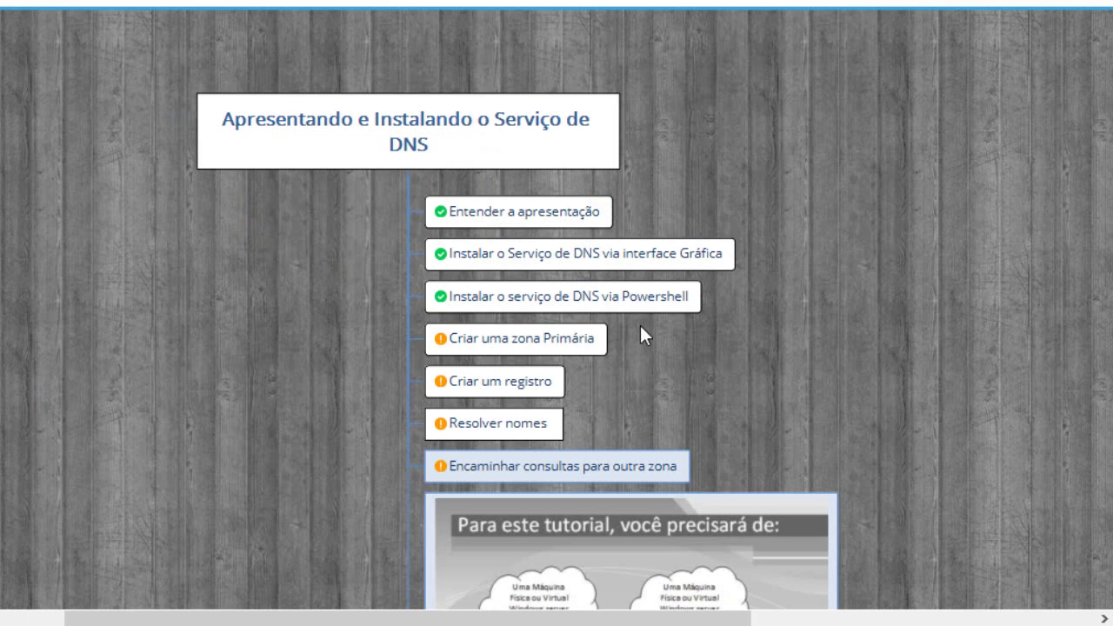
click(440, 338)
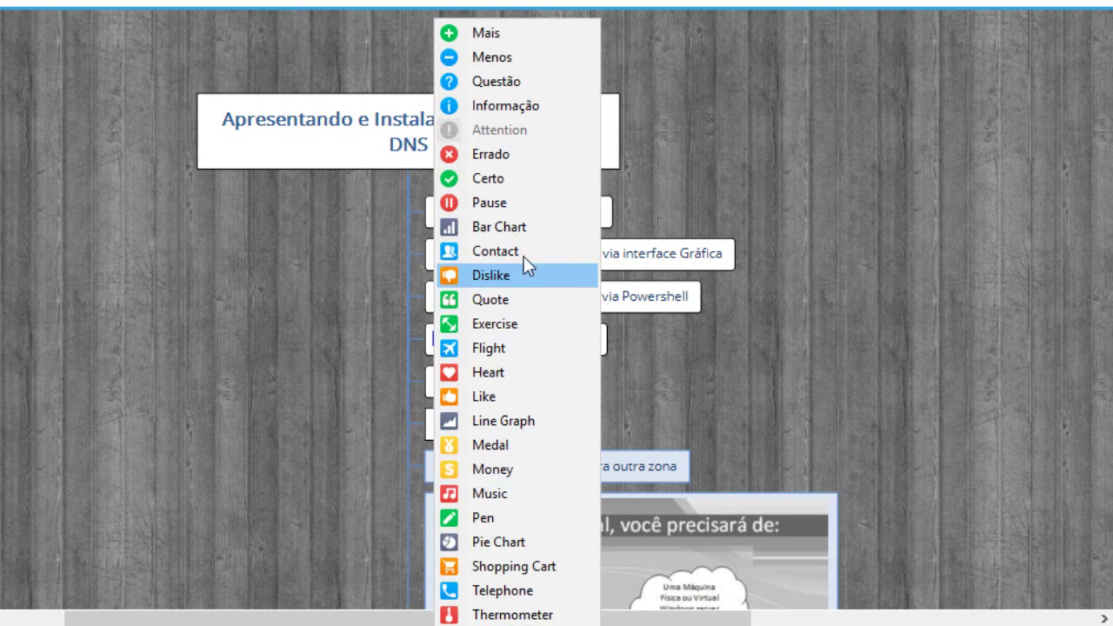
click(508, 179)
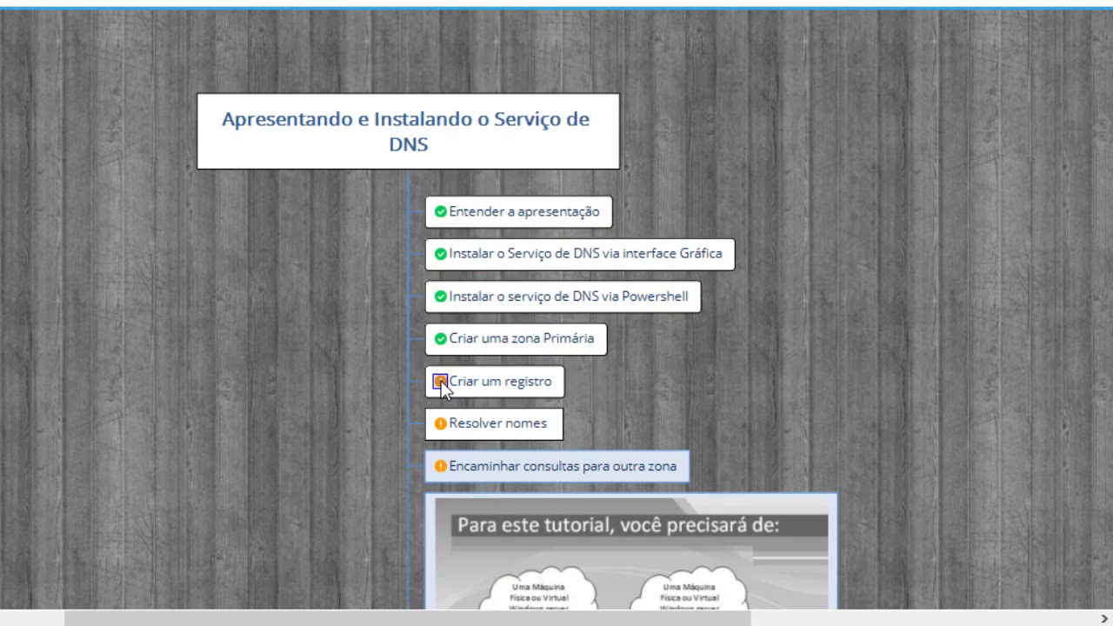
click(440, 381)
click(488, 179)
scroll(663, 402, down, 1)
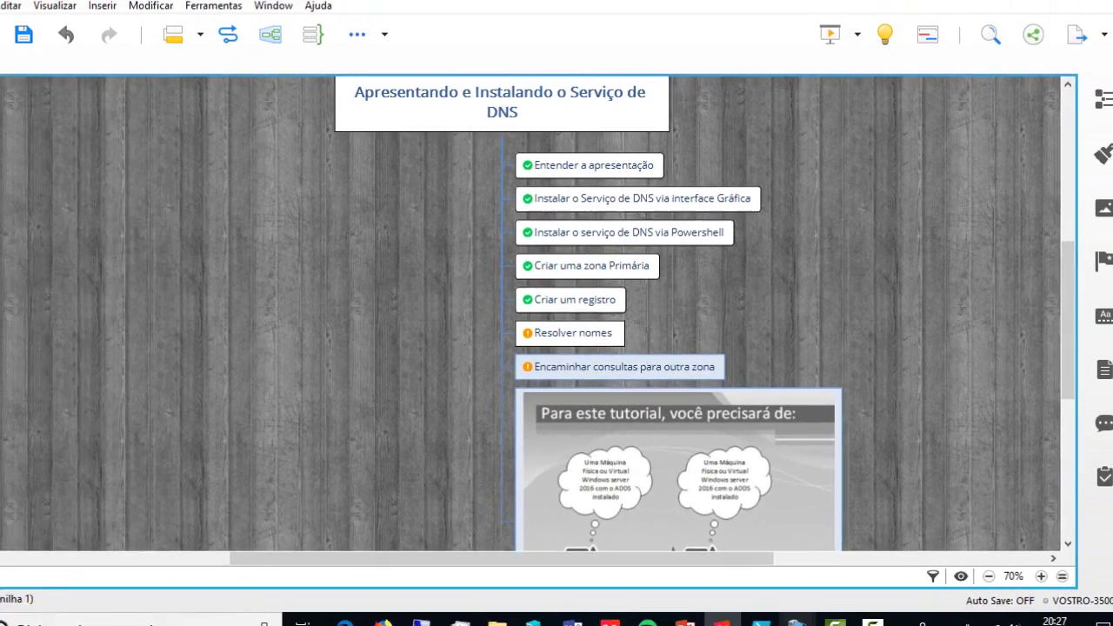
- Switch to the virtual machine's PowerShell window, ping client1.contoso.com to test name resolution, and interrupt the ping
mouse_move(799, 625)
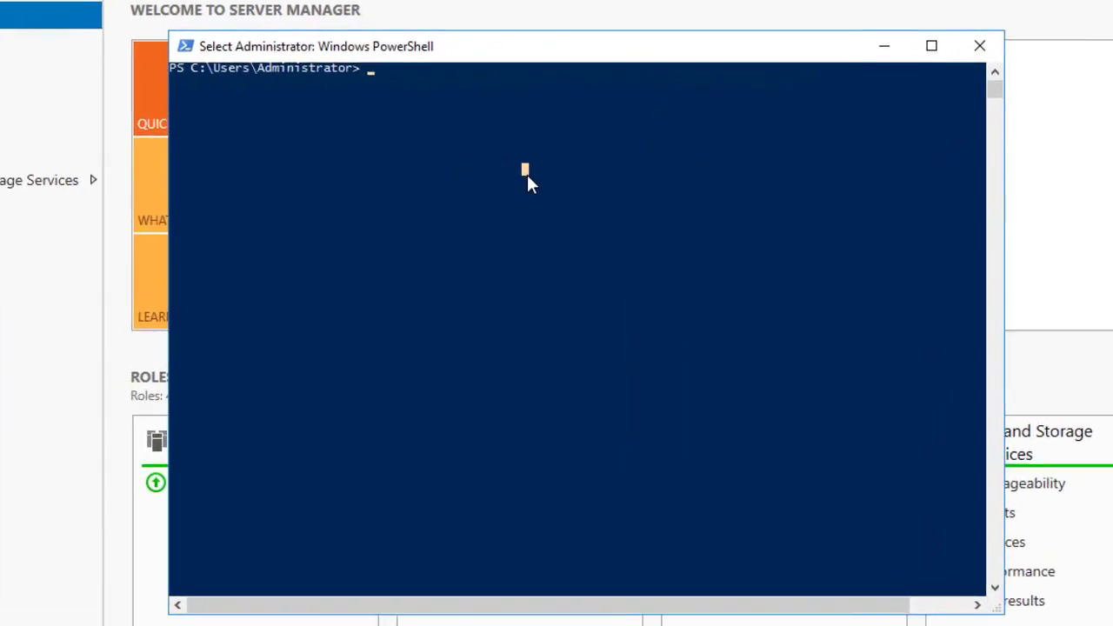
text(ping cli)
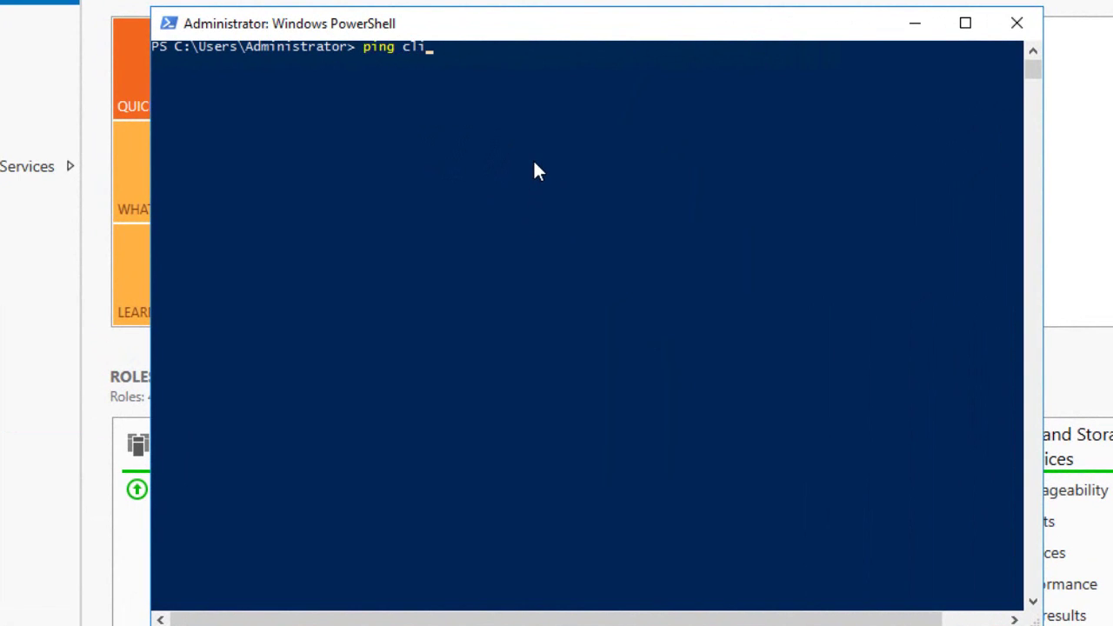
text(ent1.contoso.com)
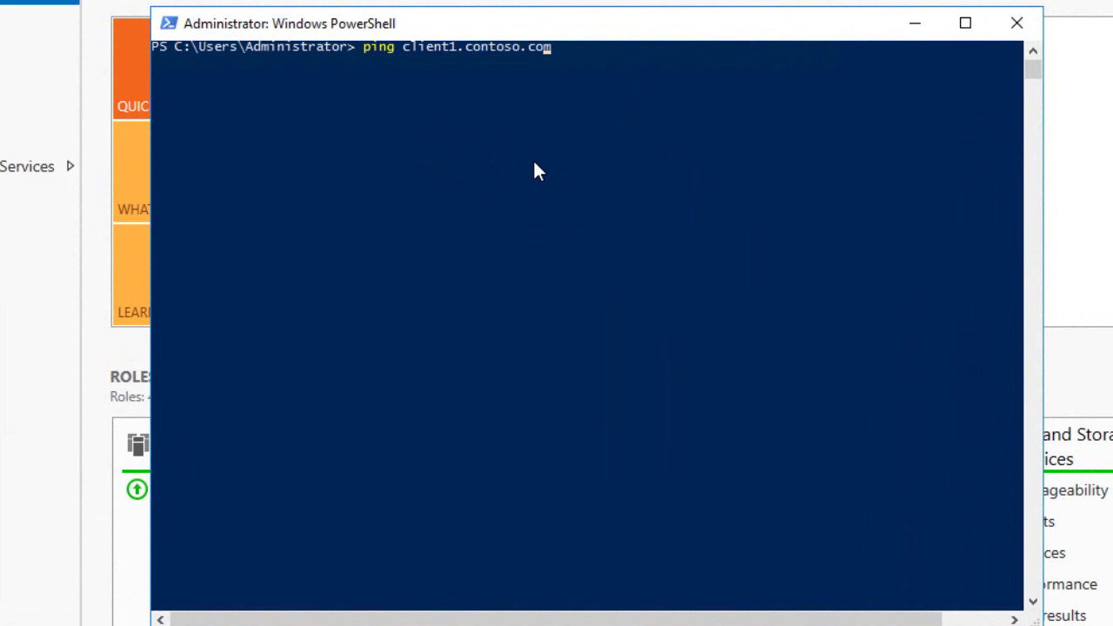
key(Return)
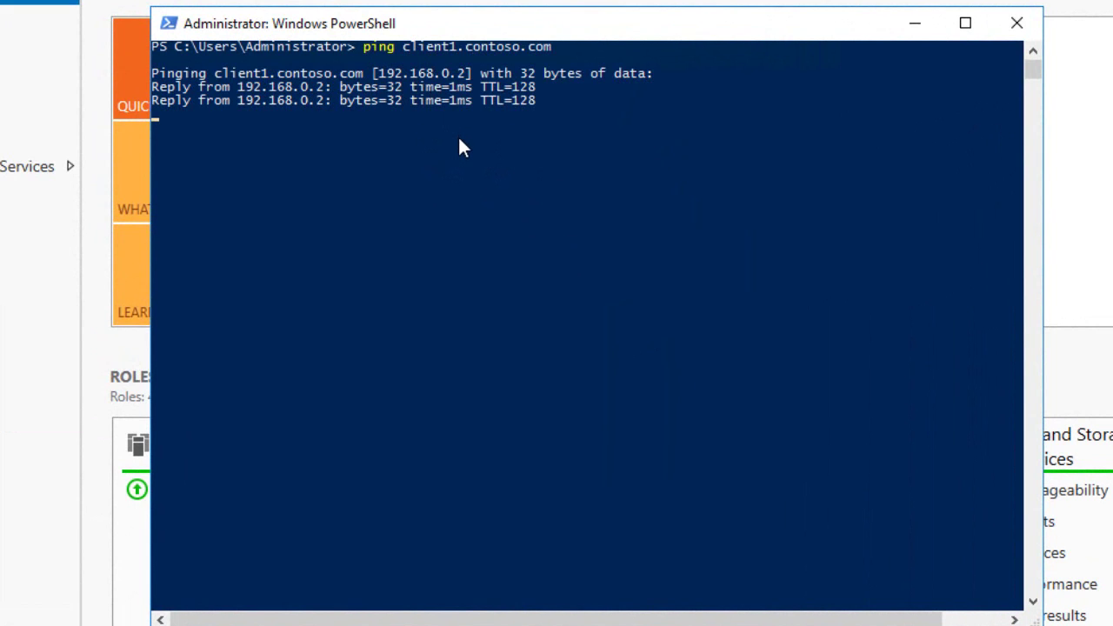
key(ctrl+c)
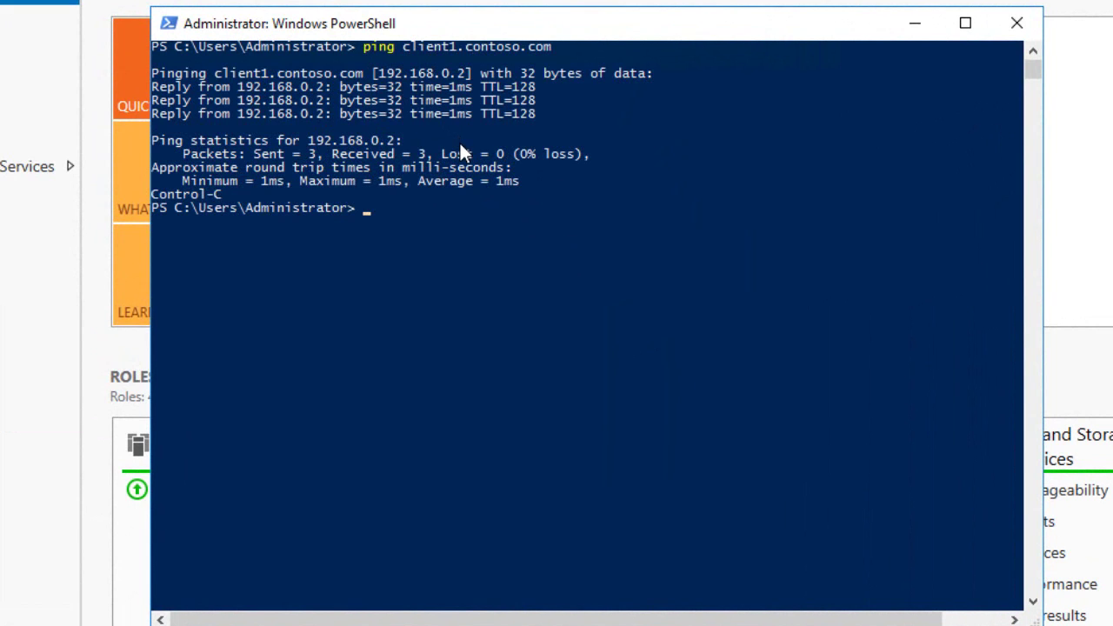
- Ping client1.fabrikam.com to test name resolution, clear the console with cls, and minimize PowerShell
text(ping client1.adatum)
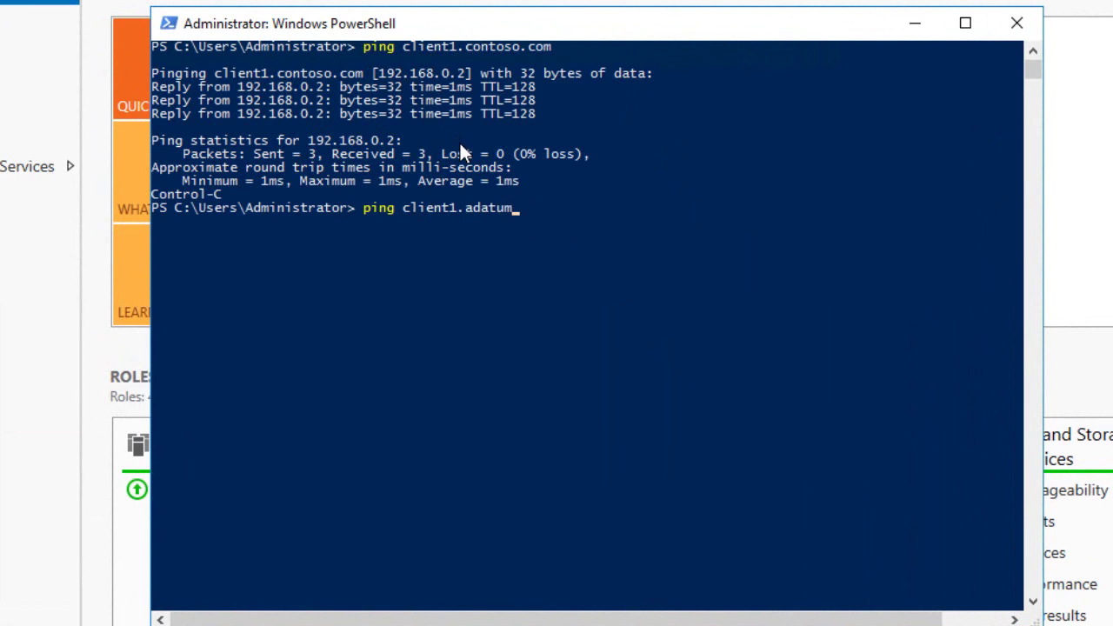
key(BackSpace)
key(BackSpace)
key(BackSpace)
key(BackSpace)
key(BackSpace)
key(BackSpace)
text(fabrikam.com)
key(Return)
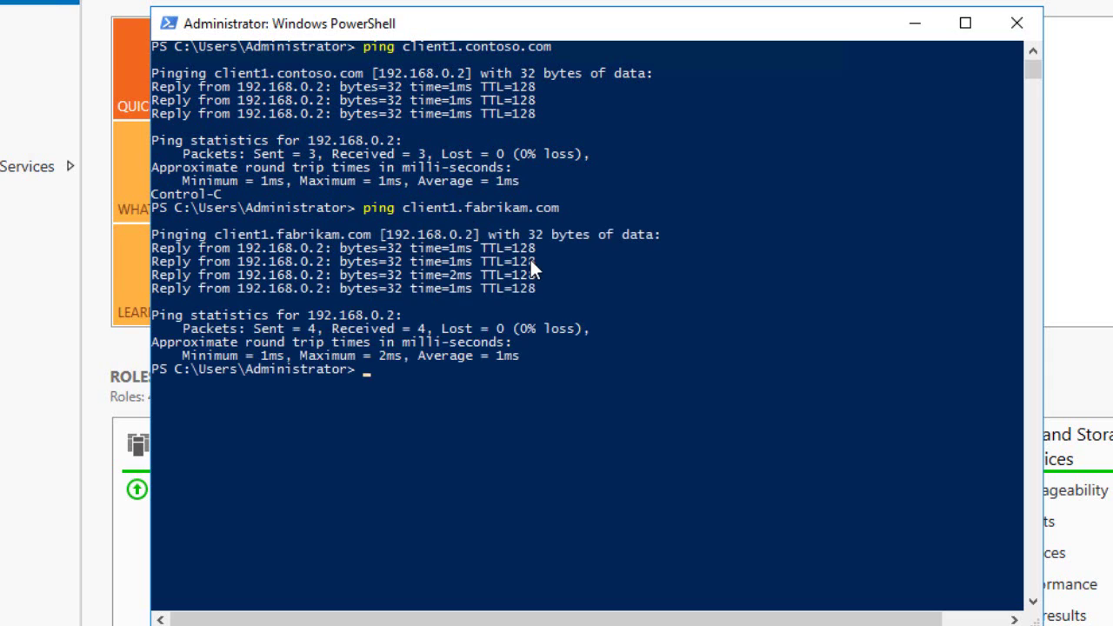
key(ctrl+c)
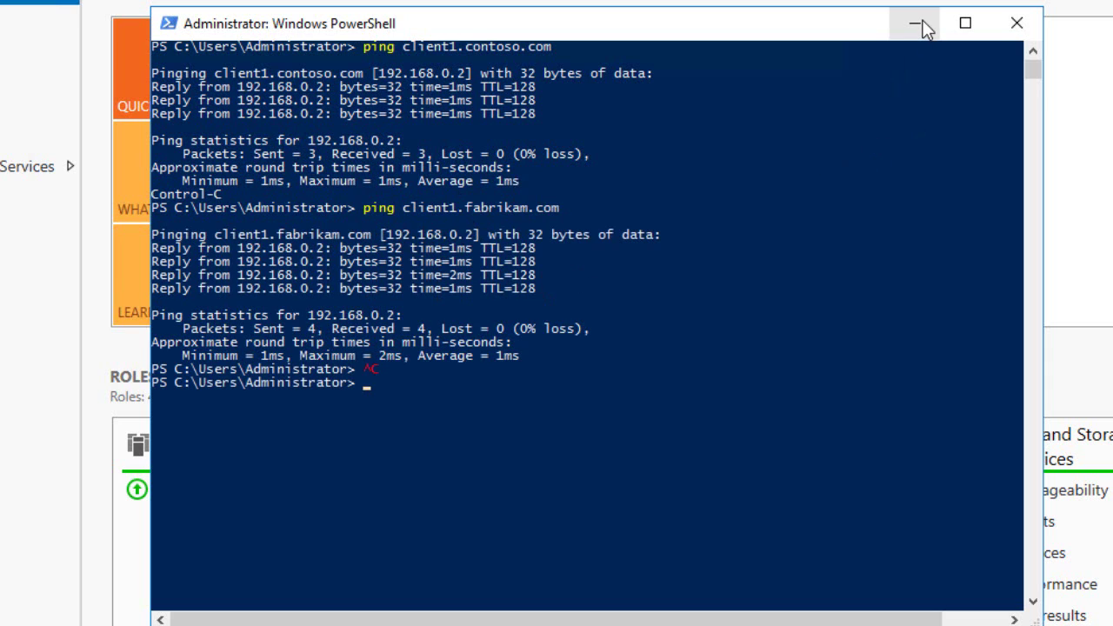
text(cls)
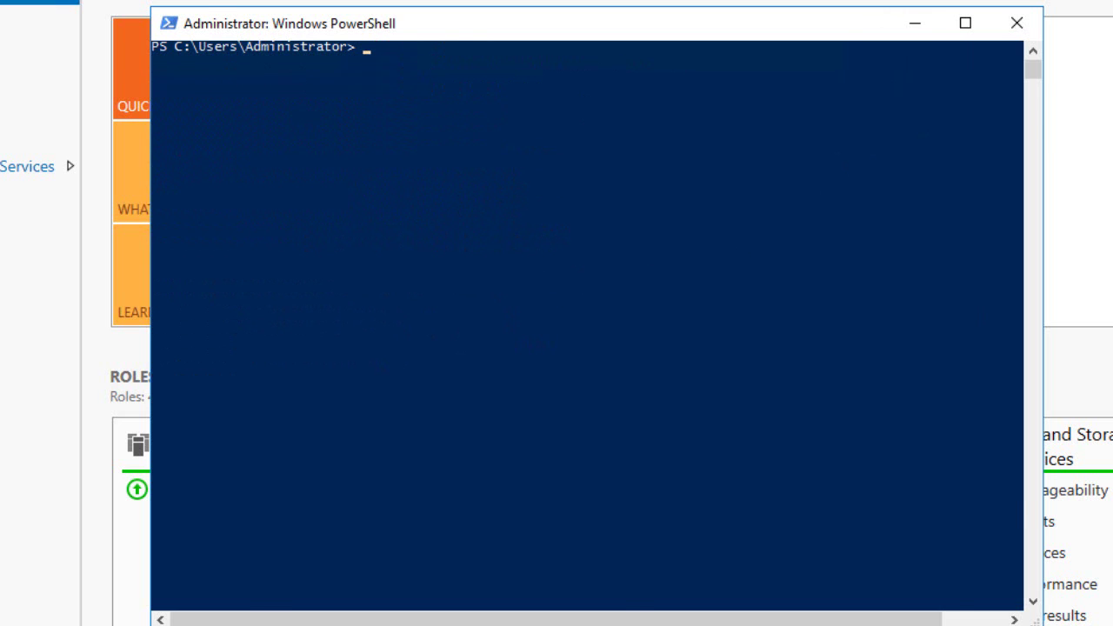
click(915, 23)
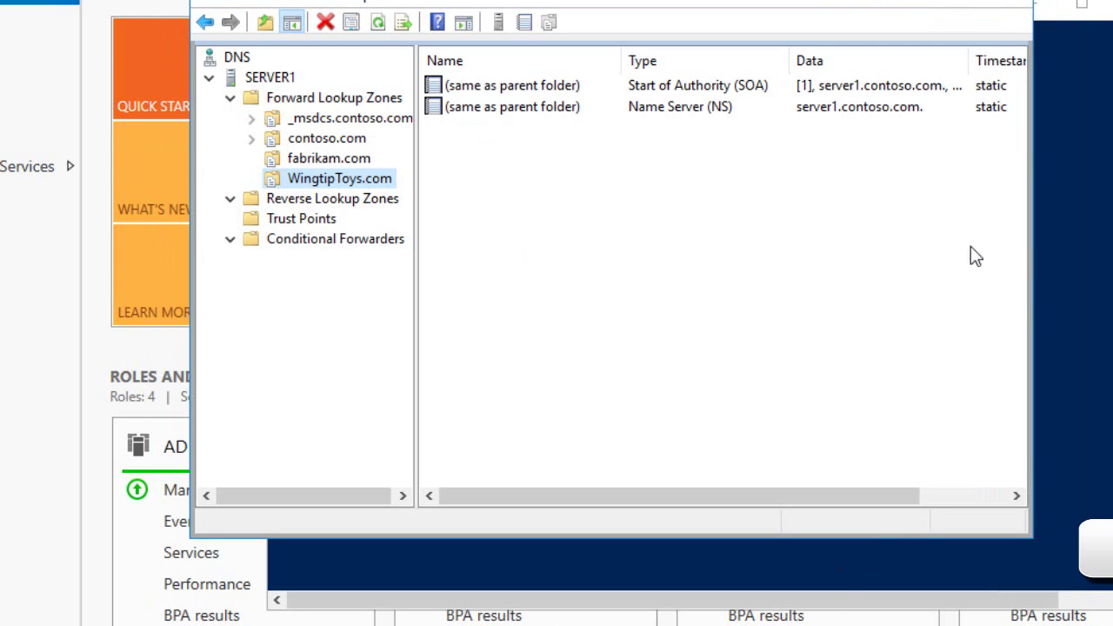
- Return to the PowerShell window holding the record command, ping the short name client1, and interrupt the ping
key(alt+Tab)
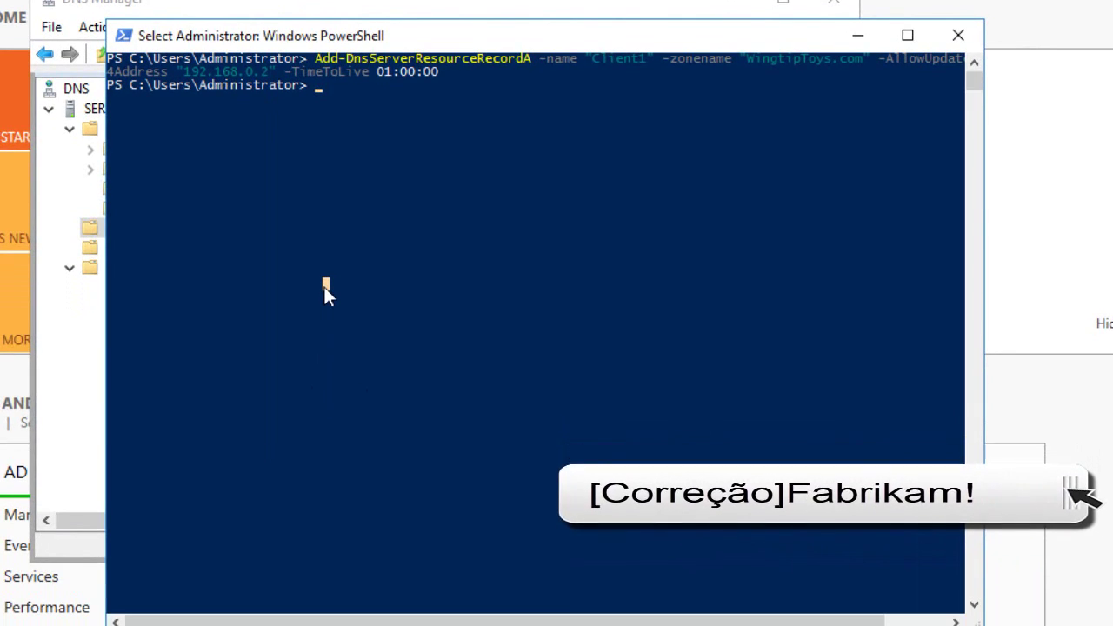
key(Escape)
text(ping )
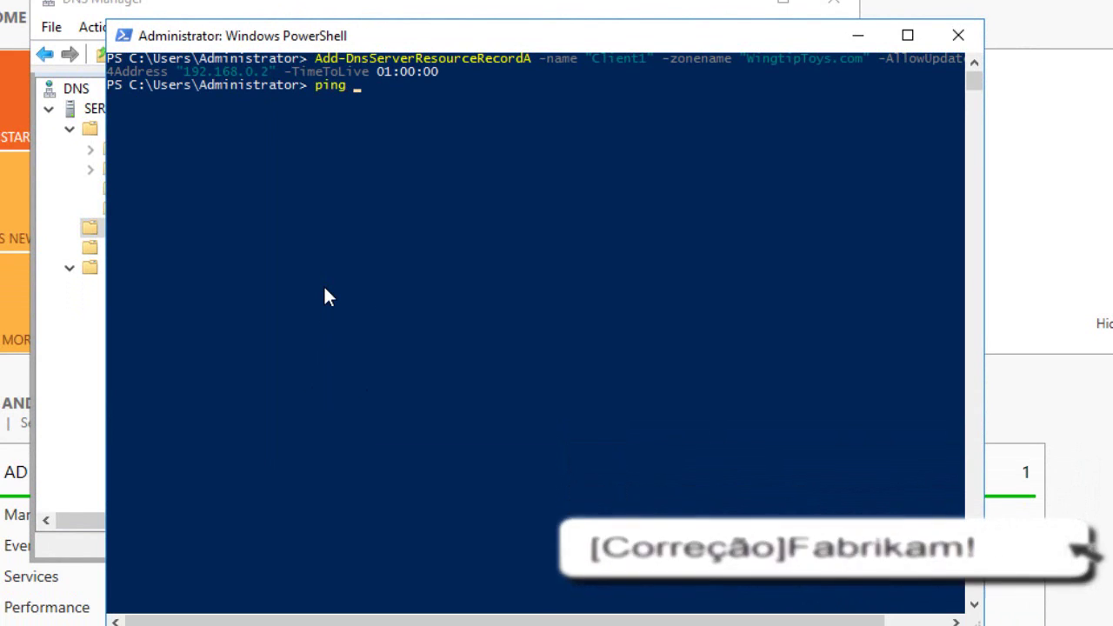
text(cliente)
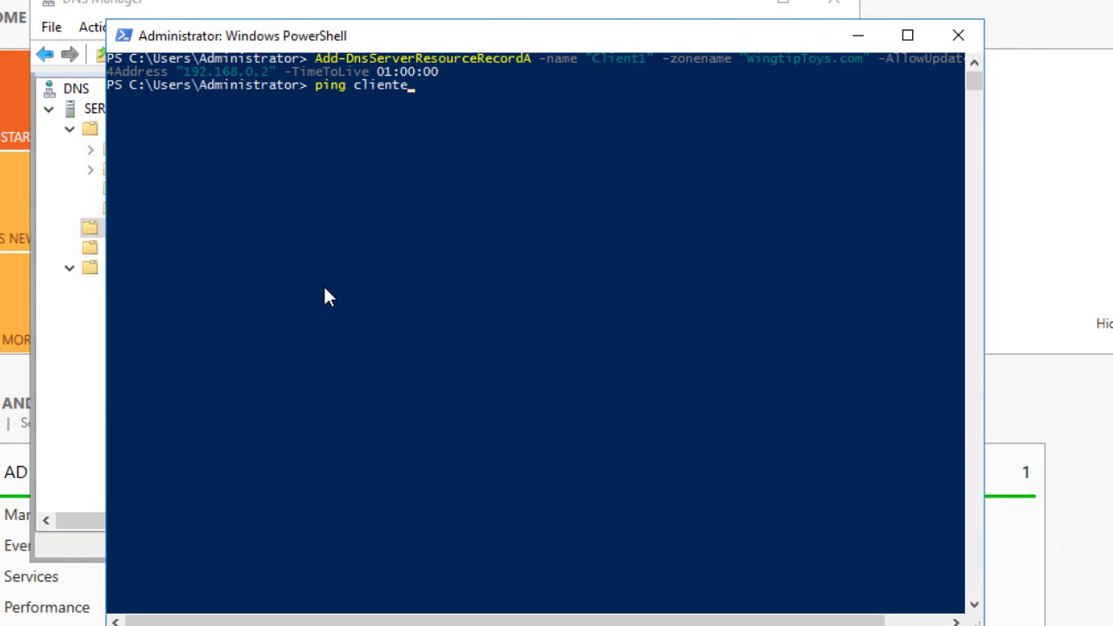
key(BackSpace)
text(1)
key(Return)
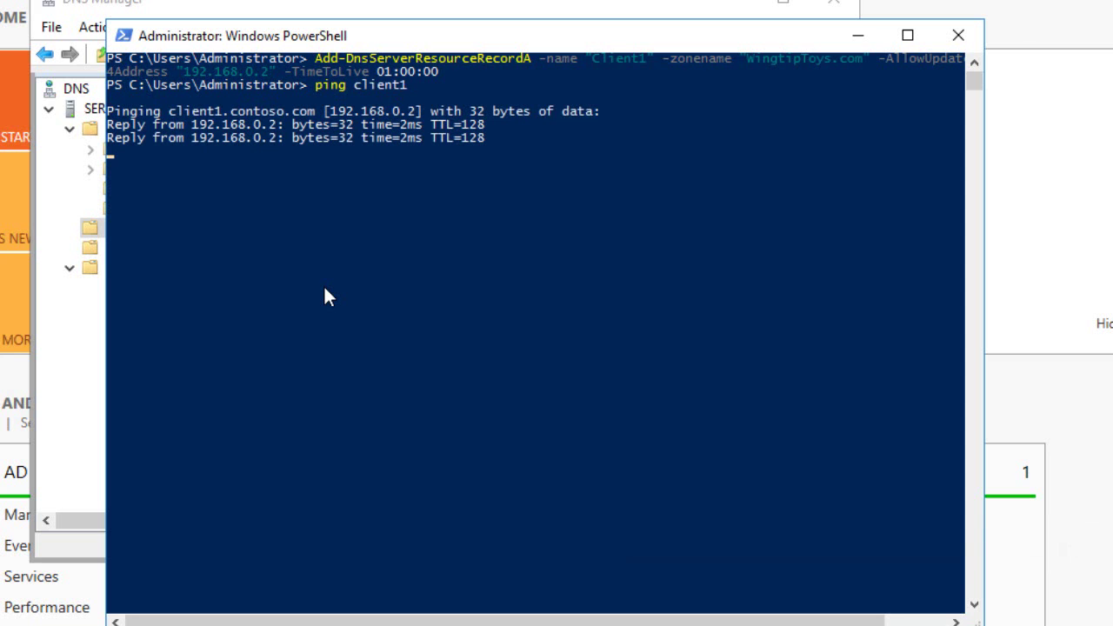
key(ctrl+c)
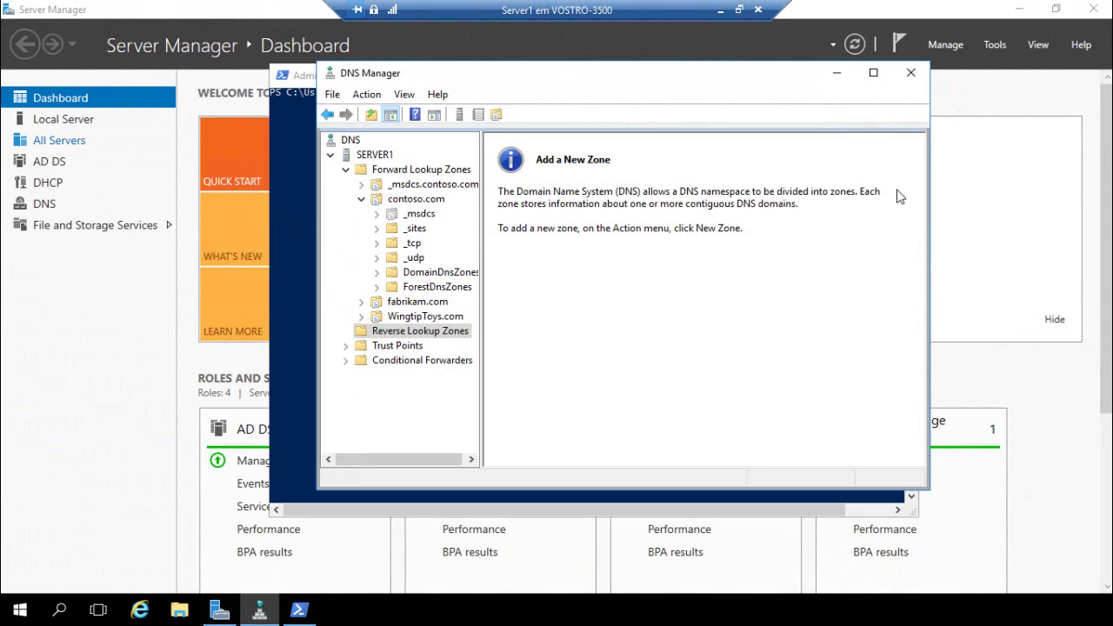
- Minimize DNS Manager and the Server1 session, and change the marker of "Resolver nomes" to Certo in the XMind map
click(836, 73)
click(719, 11)
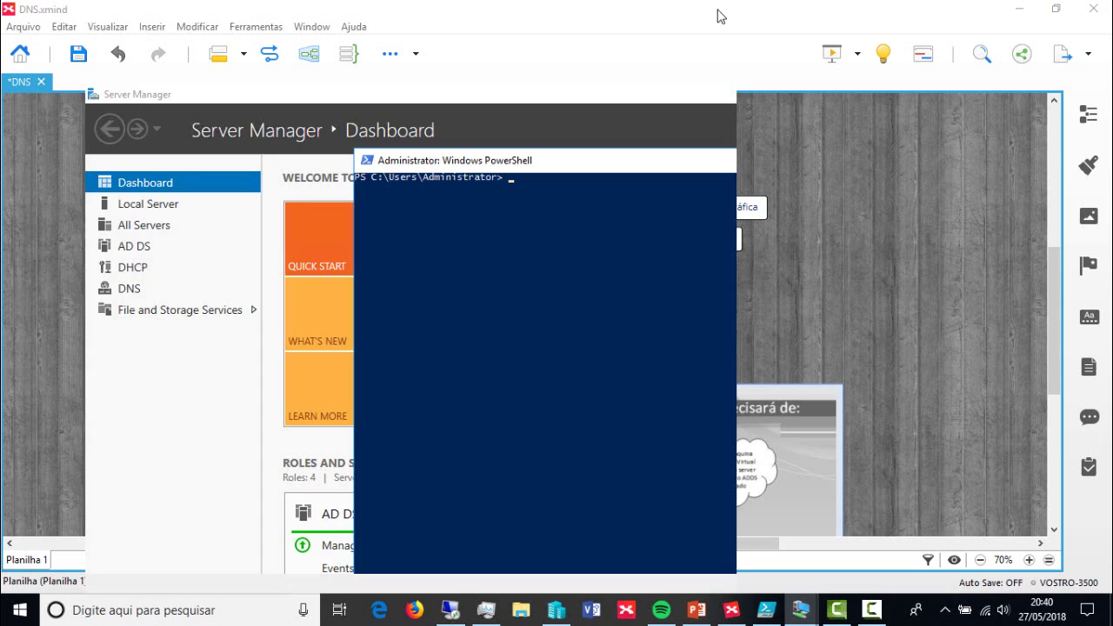
click(548, 331)
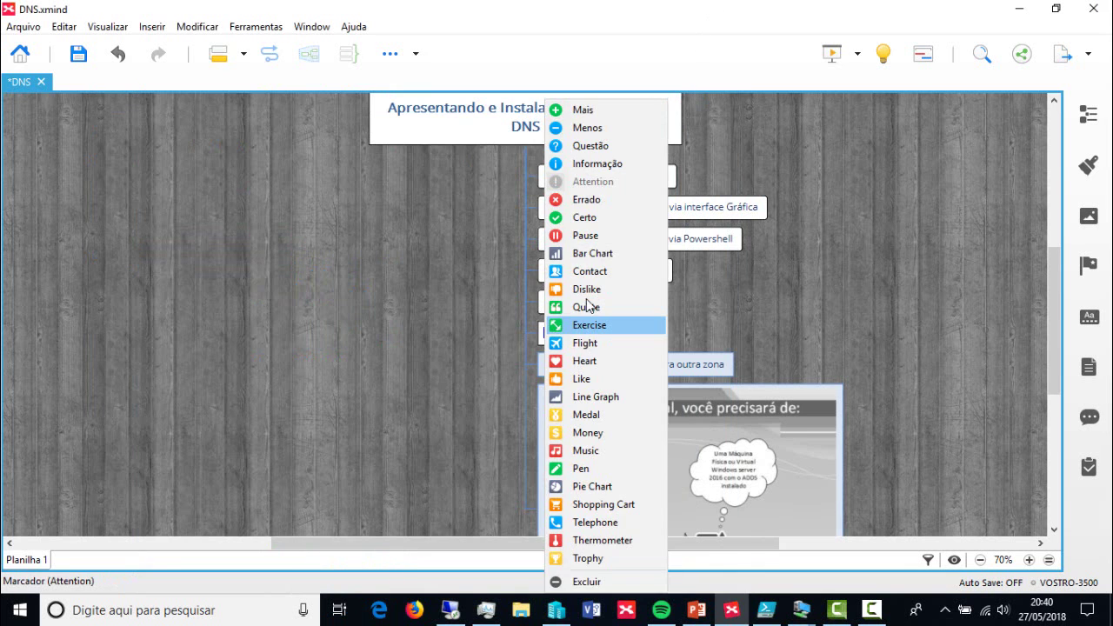
click(578, 216)
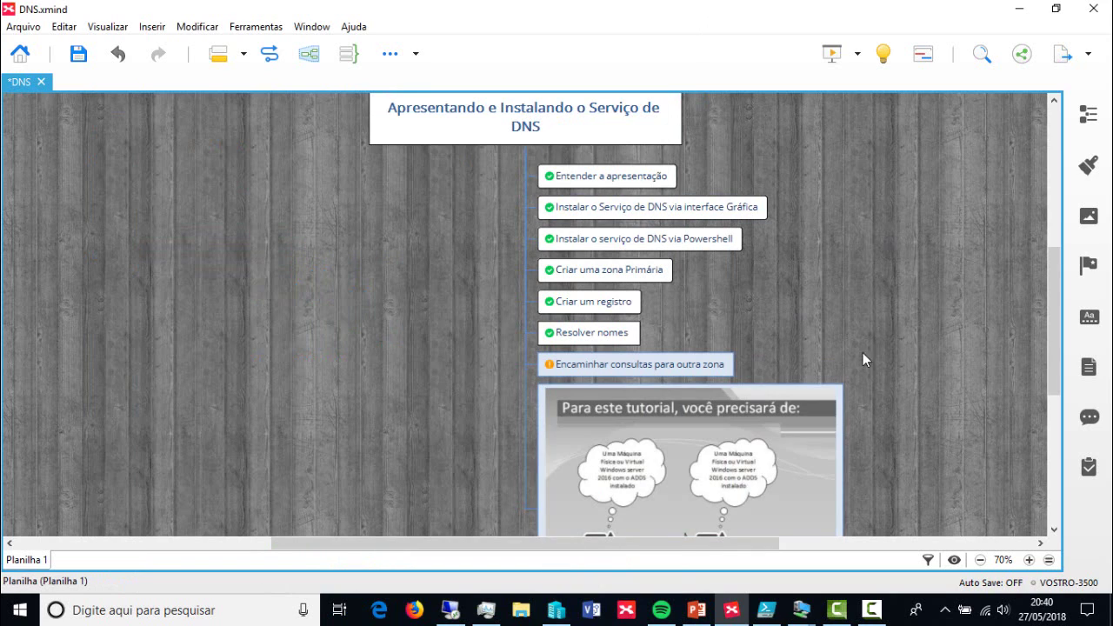
- Switch to the Server1 virtual machine, ping adatum.com in PowerShell, interrupt the ping, and minimize the console
mouse_move(801, 609)
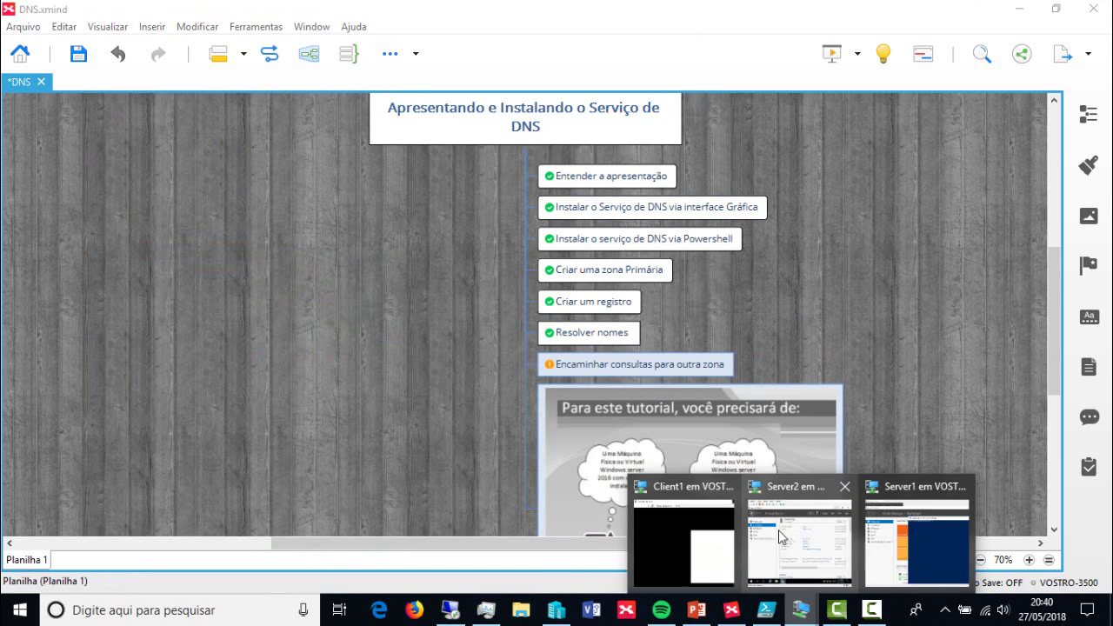
click(912, 529)
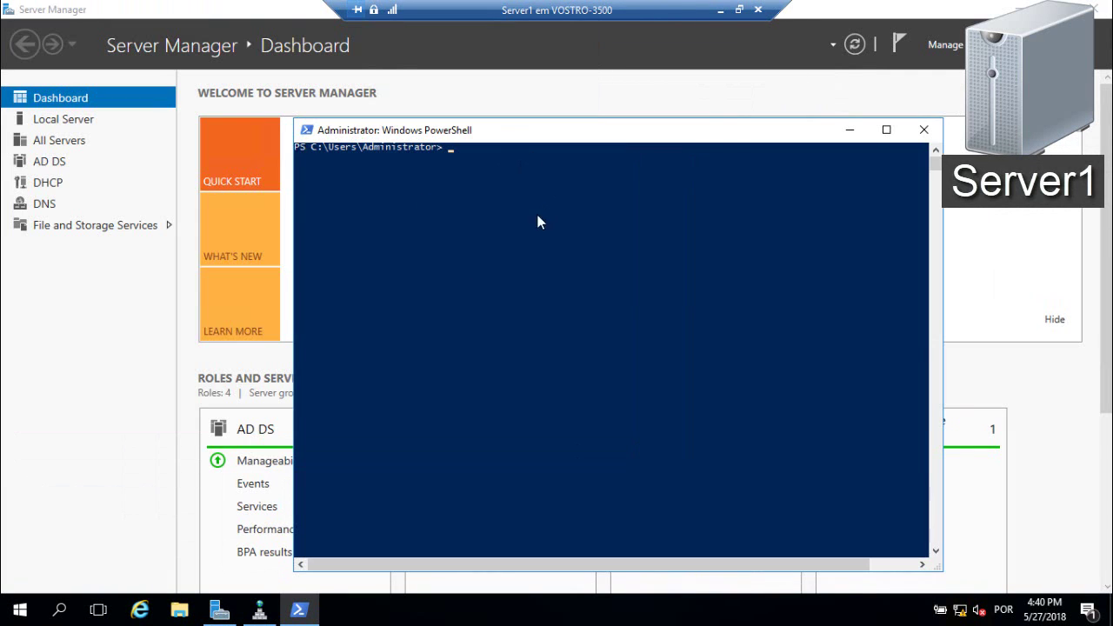
click(523, 228)
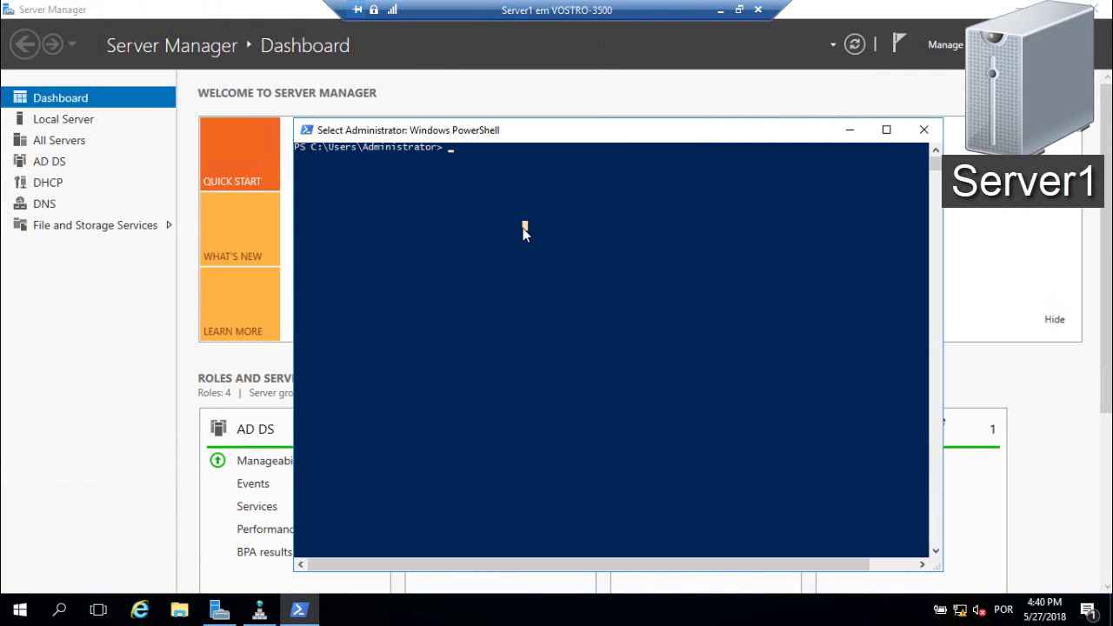
text(ping s)
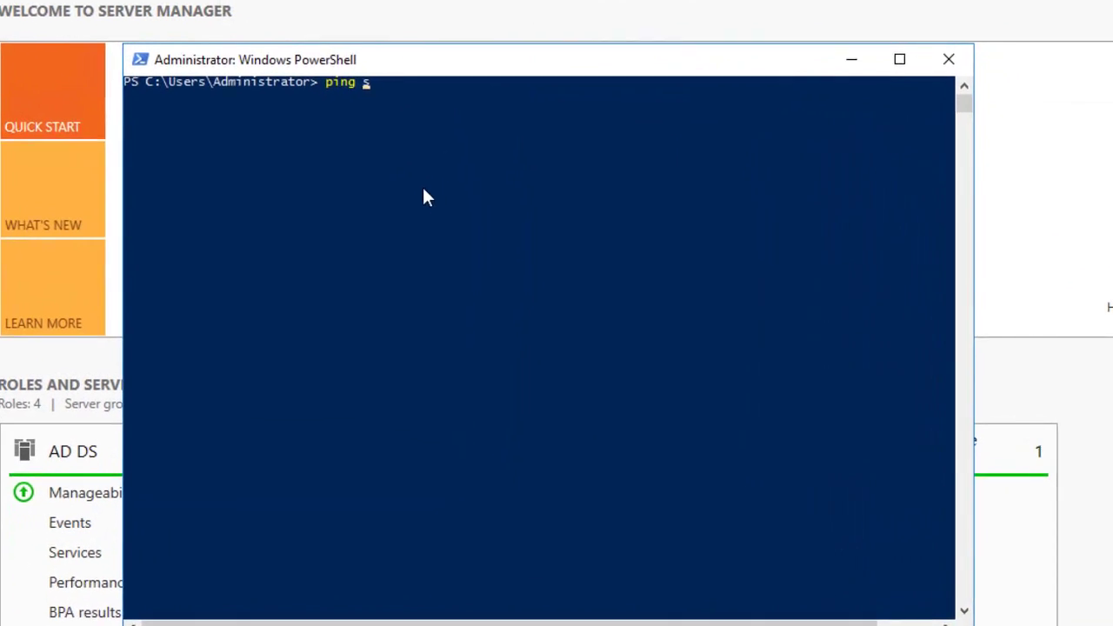
text(e)
key(BackSpace)
key(BackSpace)
text(adatum)
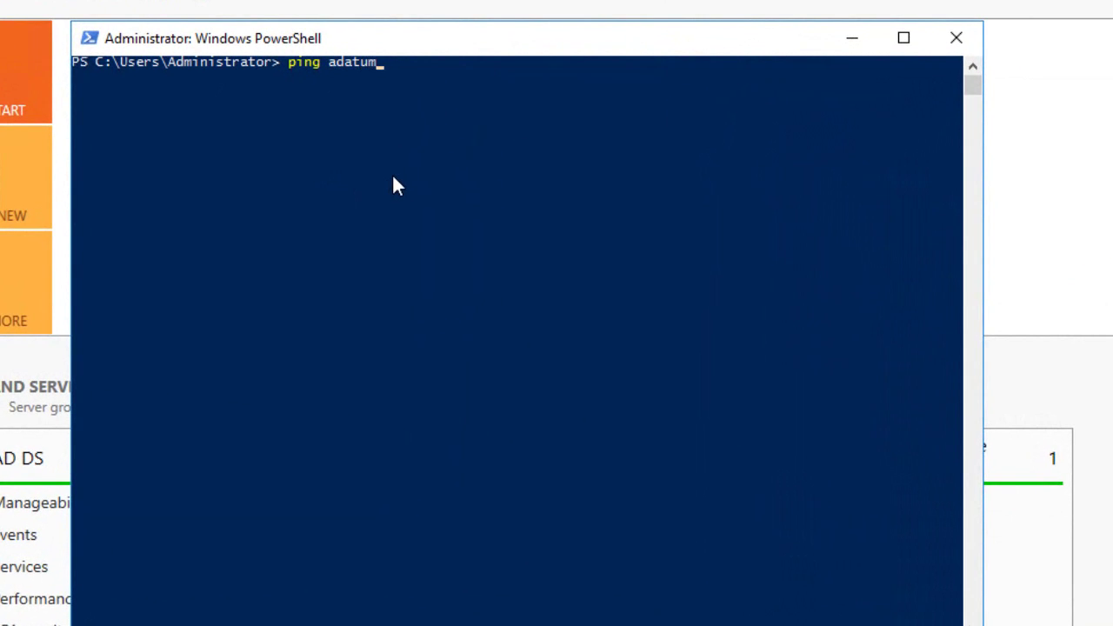
text(.com)
key(Return)
key(ctrl+c)
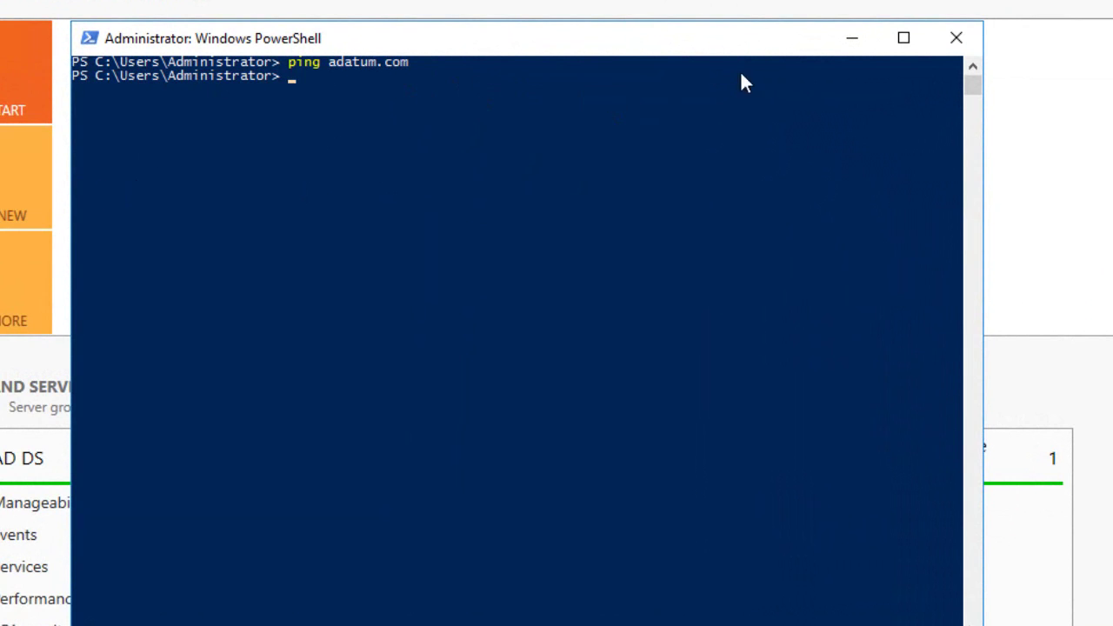
click(854, 38)
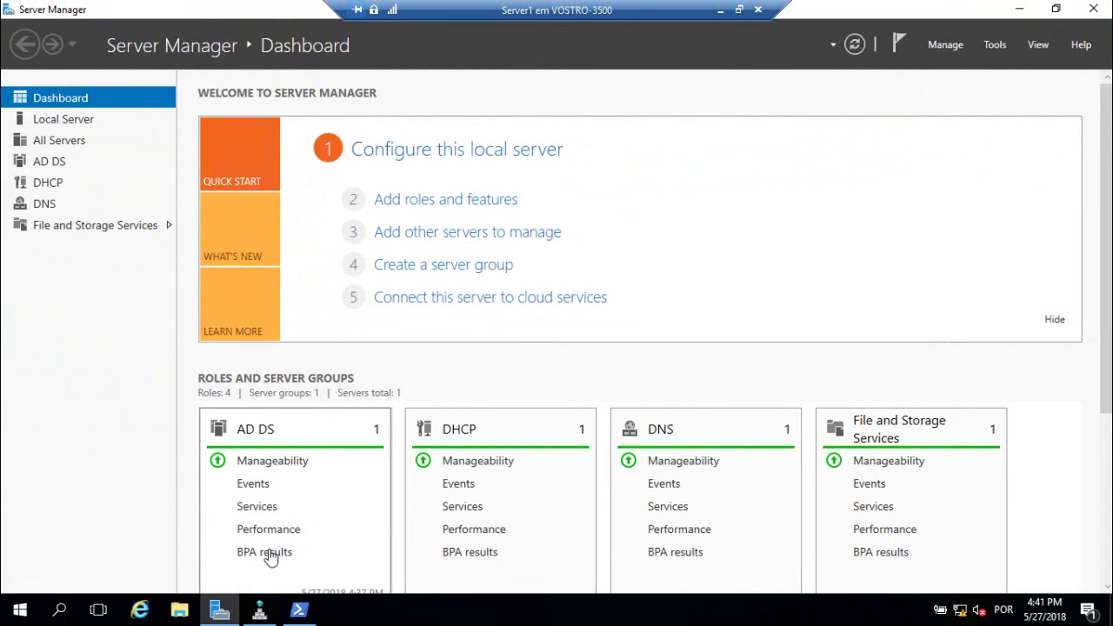
- Bring up DNS Manager and start a new conditional forwarder on SERVER1 for the DNS domain adatum.com
click(259, 610)
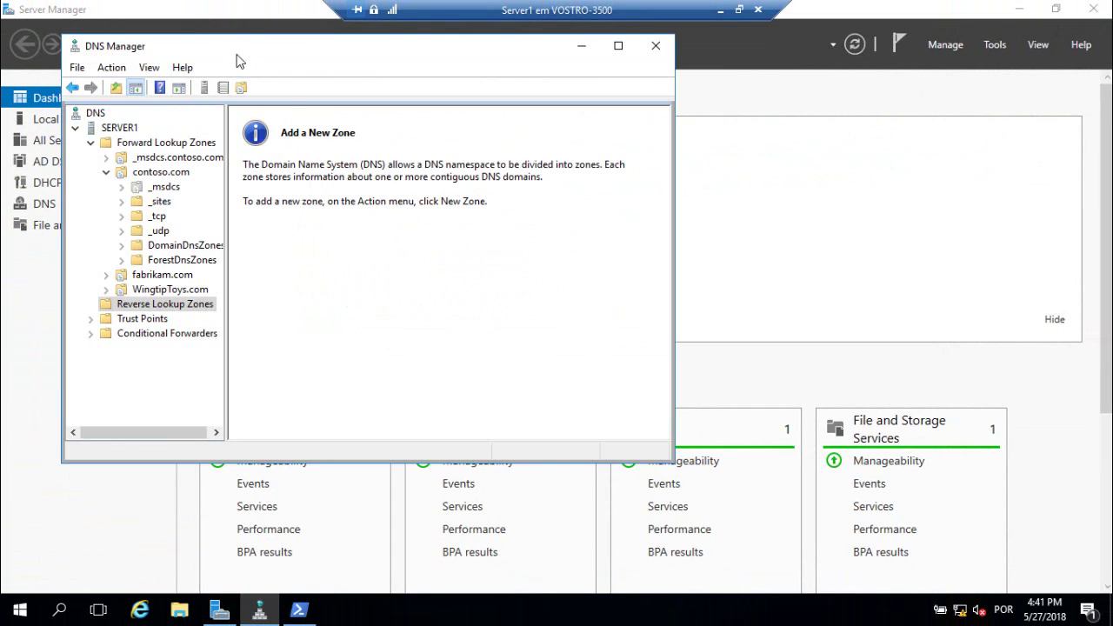
drag(239, 60, 442, 57)
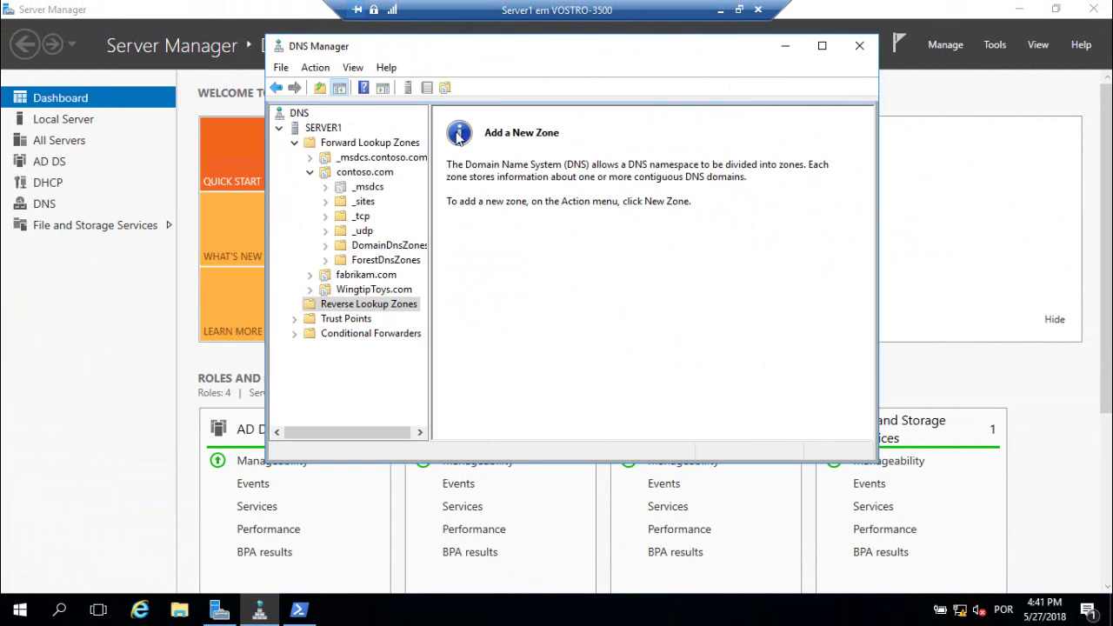
click(361, 334)
right_click(296, 355)
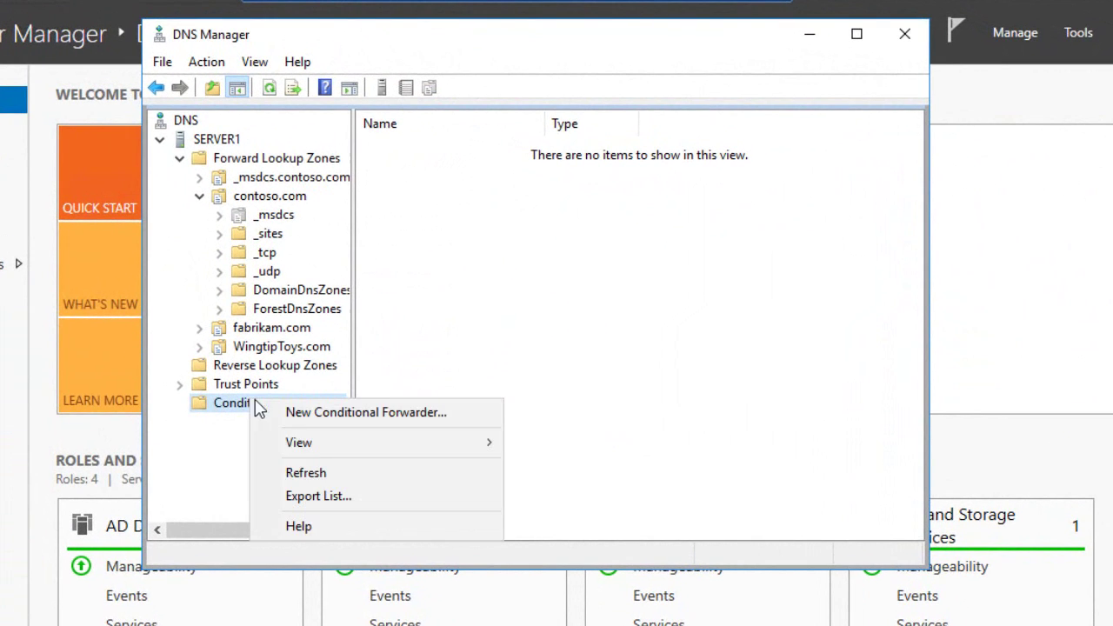
click(339, 414)
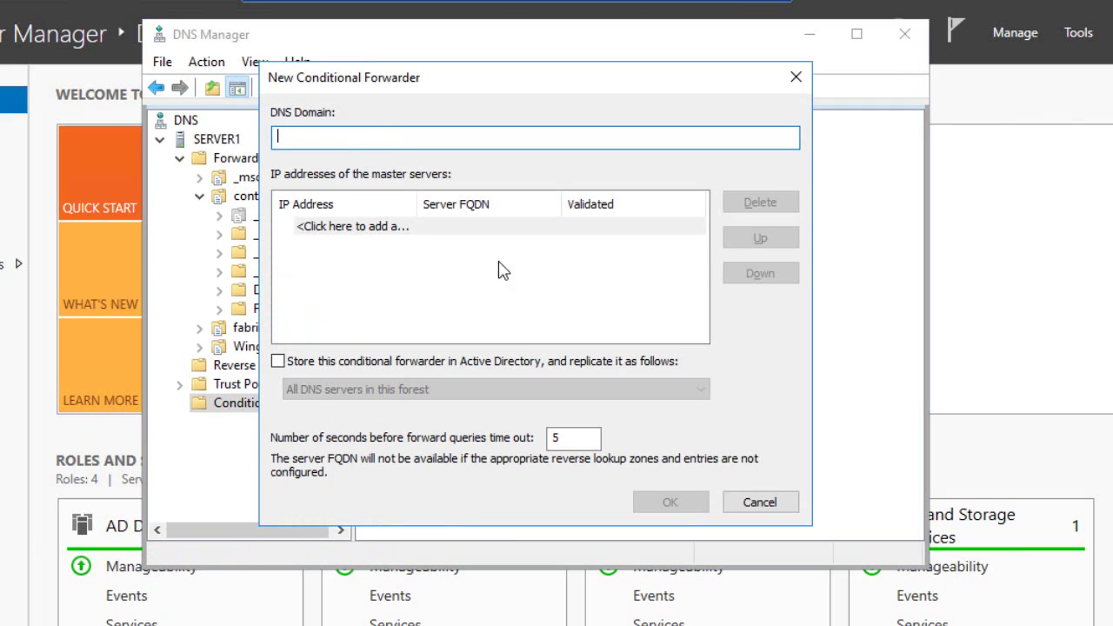
text(adatum.com)
- Add 192.168.0.100 as the forwarder's master server, create the forwarder, and open the adatum.com entry
click(335, 226)
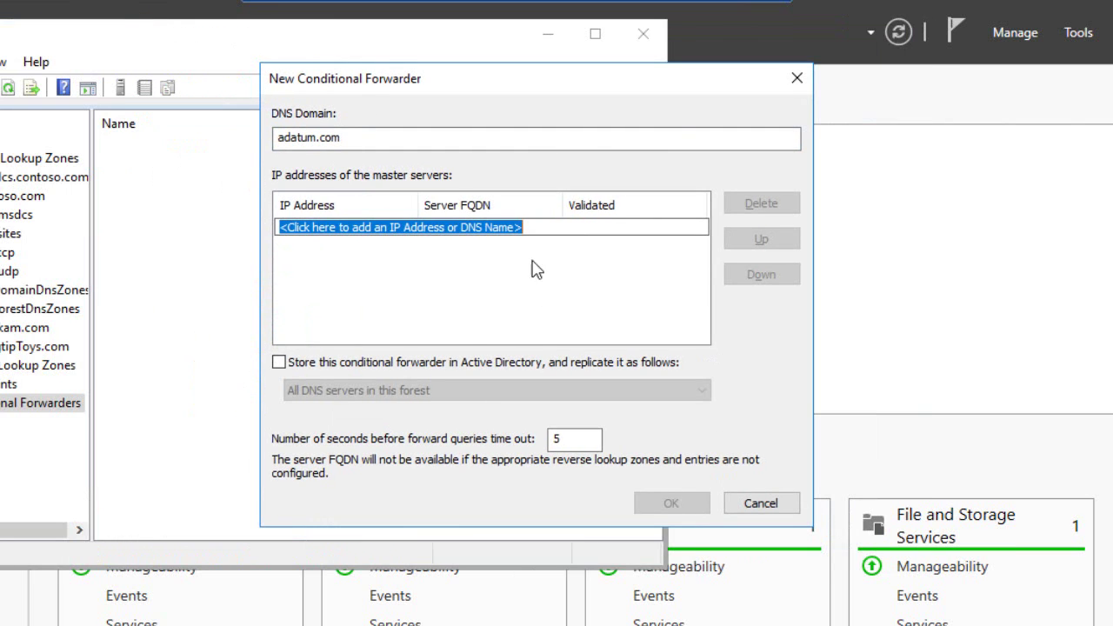
click(476, 226)
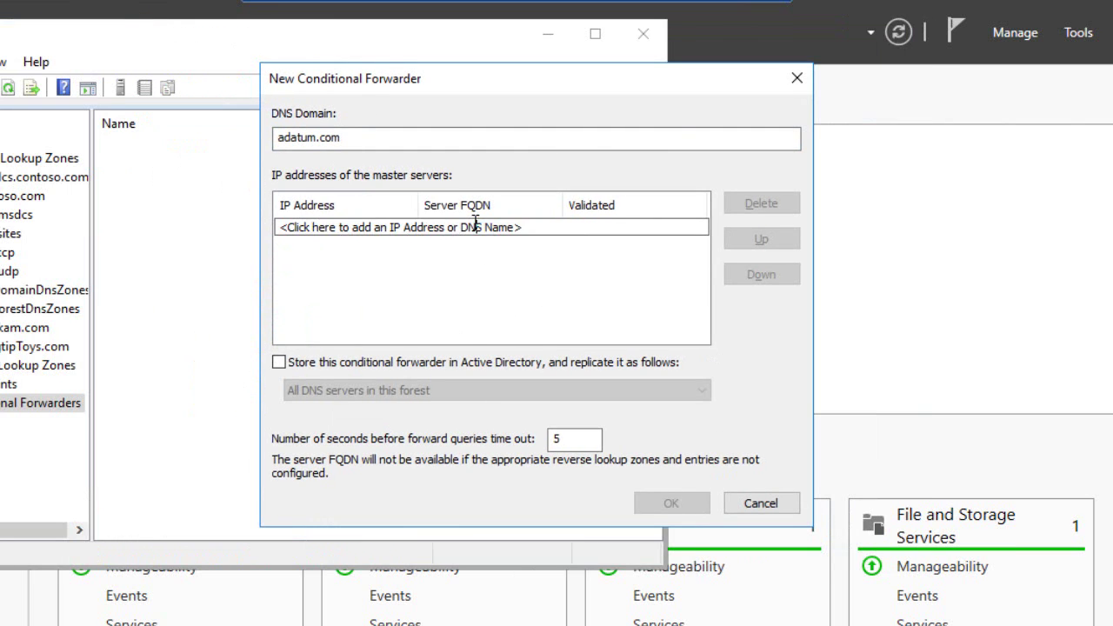
double_click(521, 228)
key(shift+Home)
text(19)
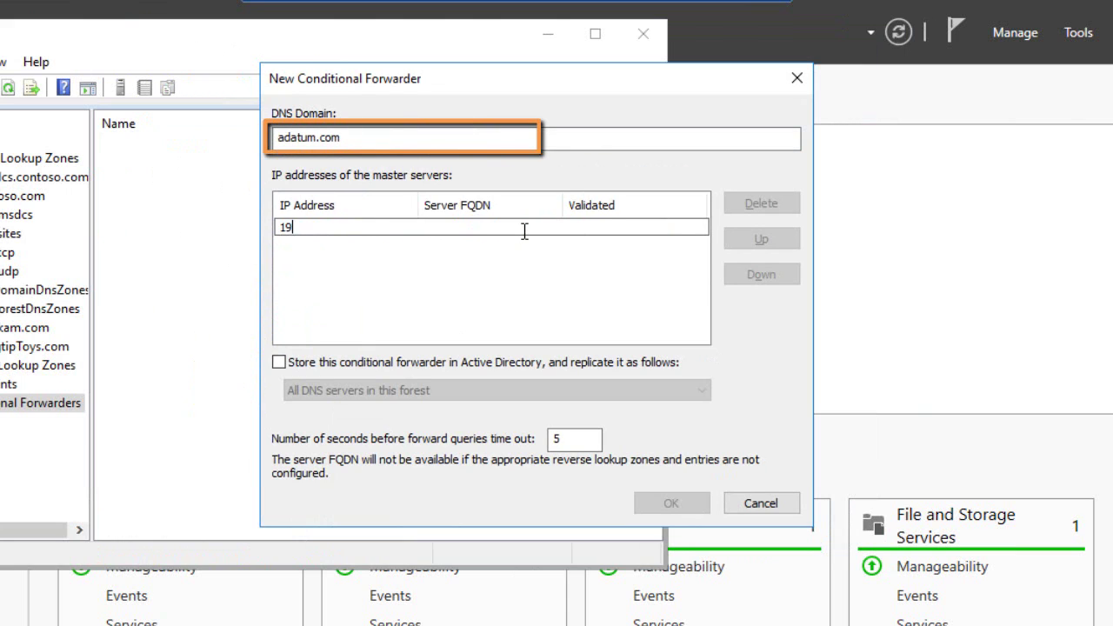
text(2.168.0.100)
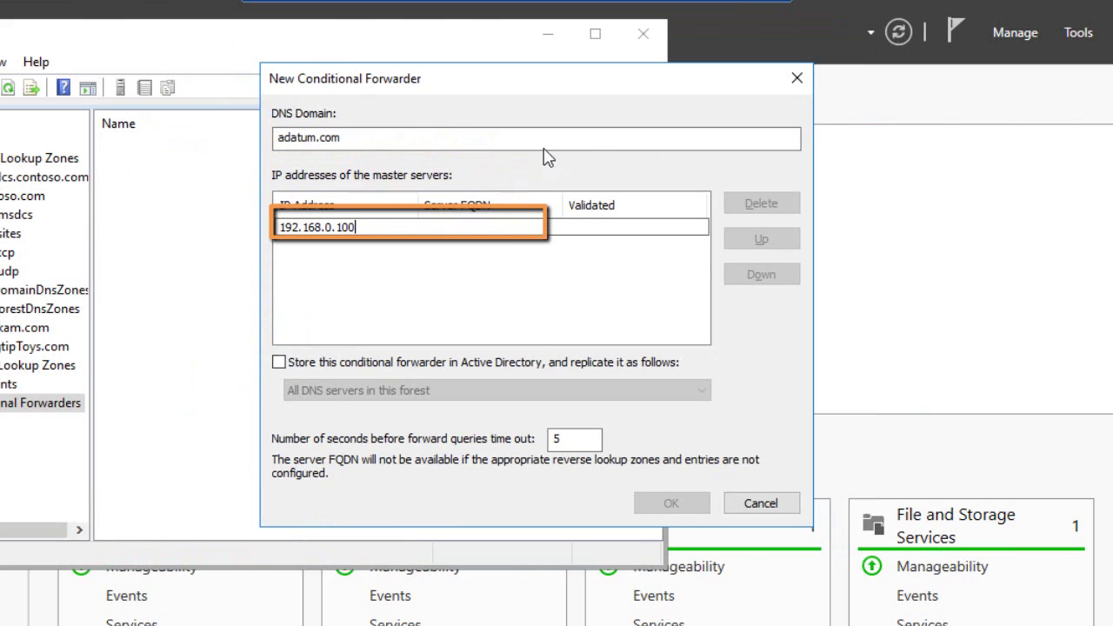
key(Return)
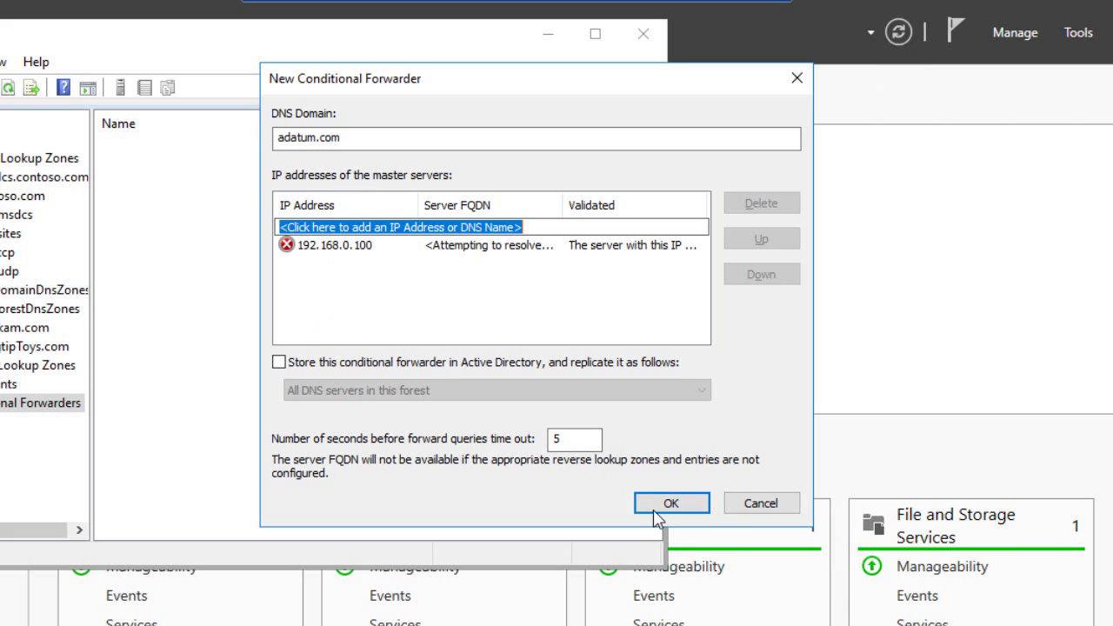
click(675, 505)
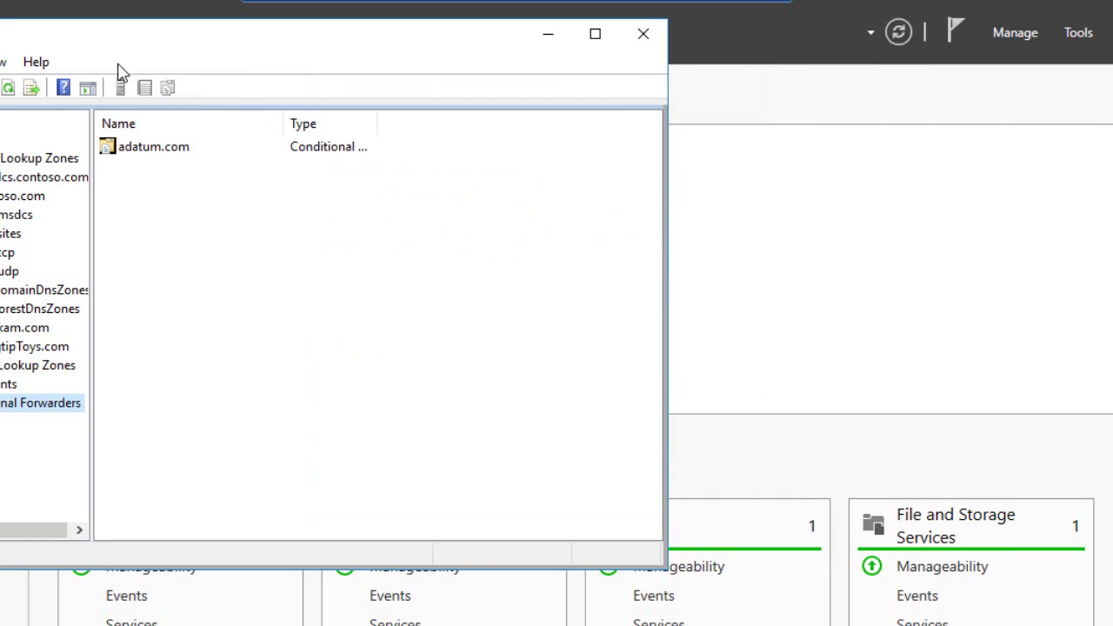
drag(114, 39, 326, 62)
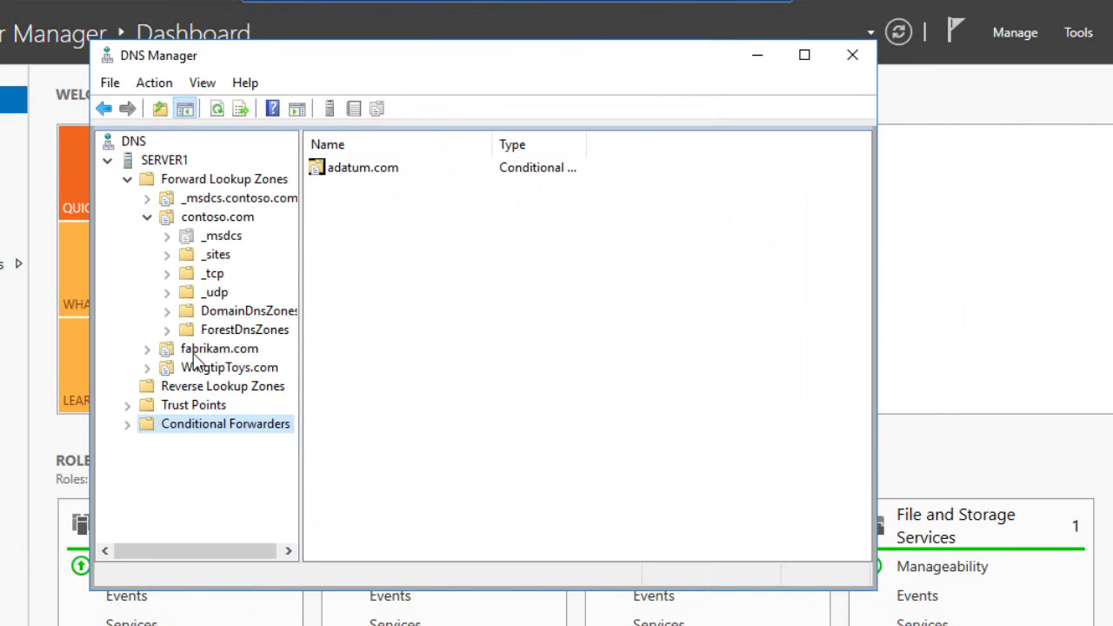
double_click(355, 171)
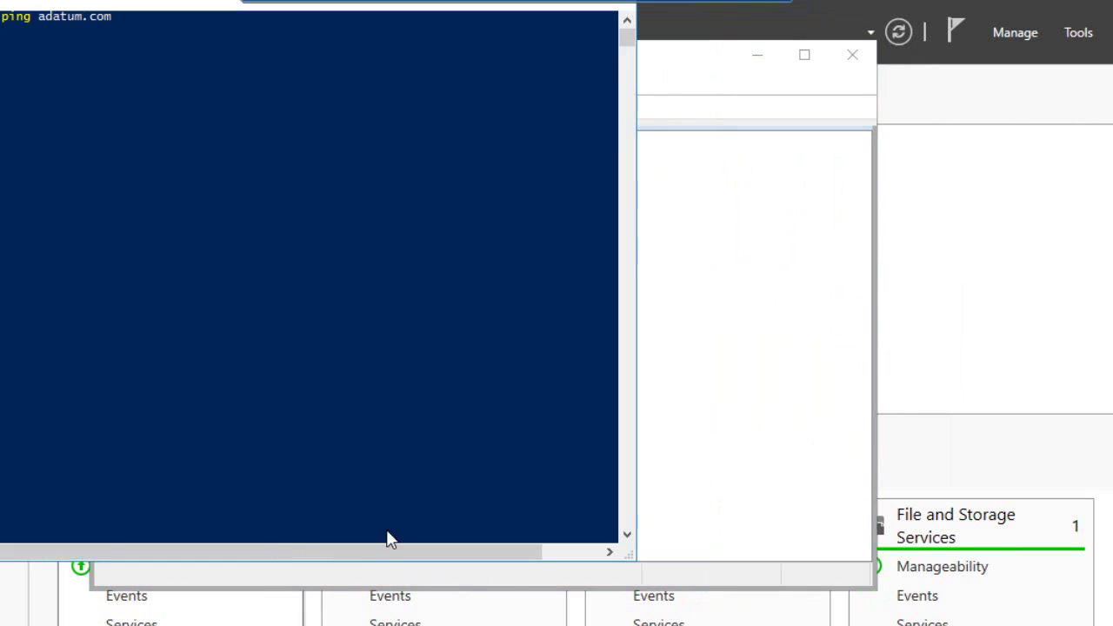
- Repeat the ping of adatum.com in Server1's PowerShell, interrupt it, and clear the console with cls
click(392, 389)
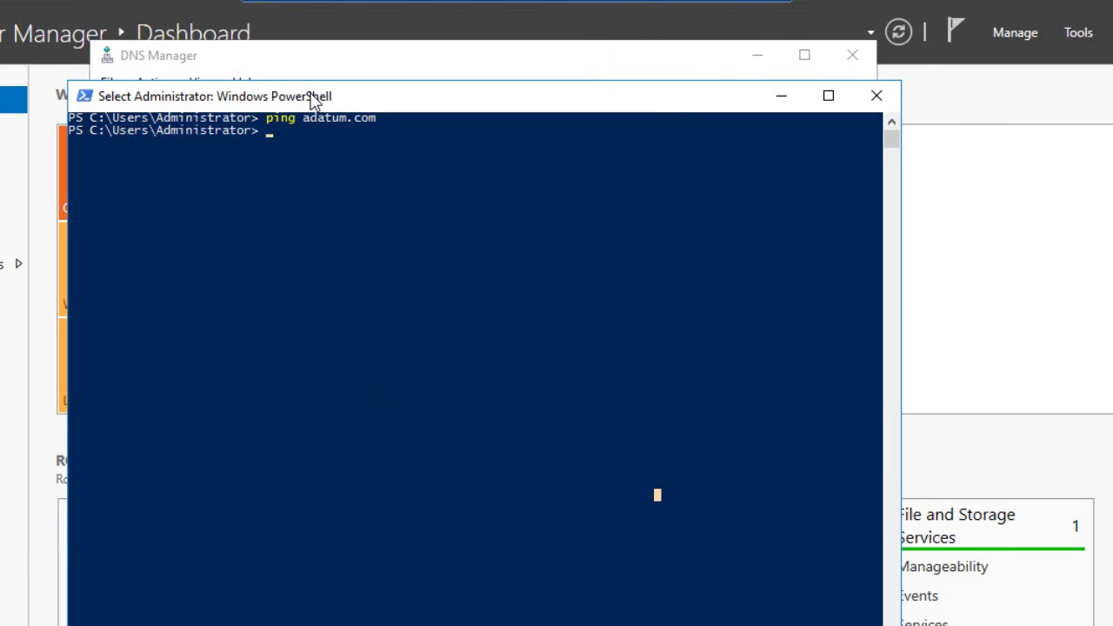
key(Up)
key(Return)
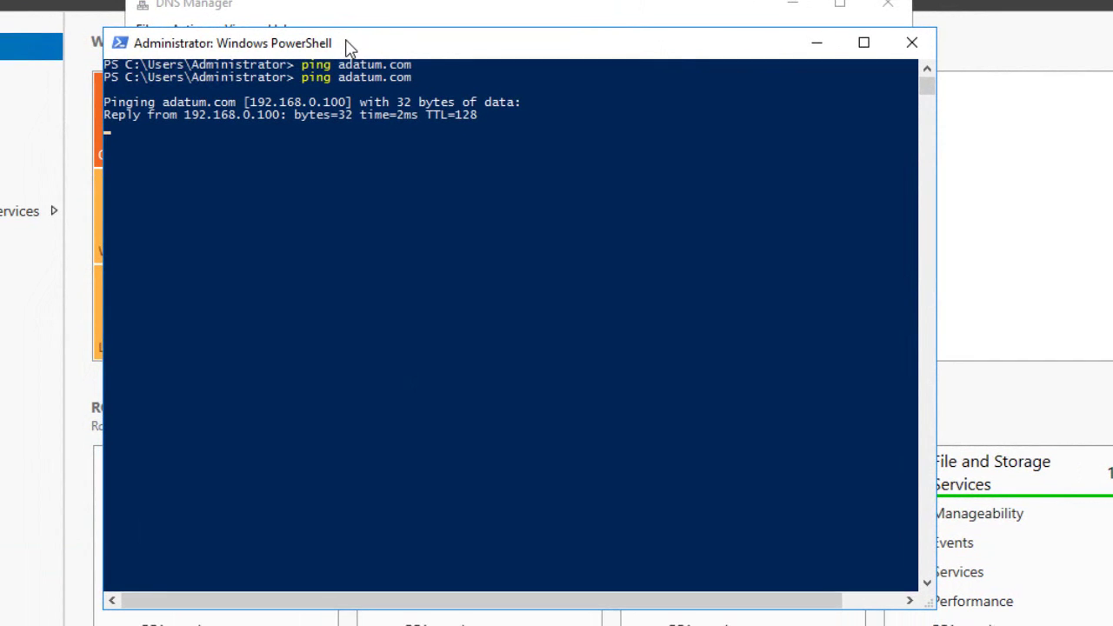
key(ctrl+c)
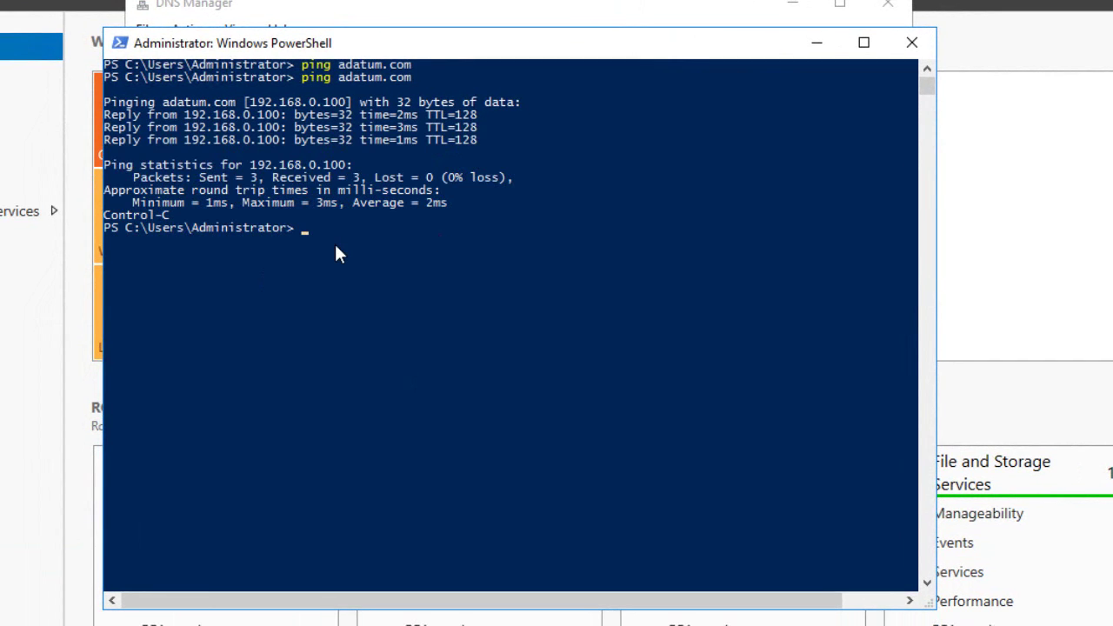
click(422, 454)
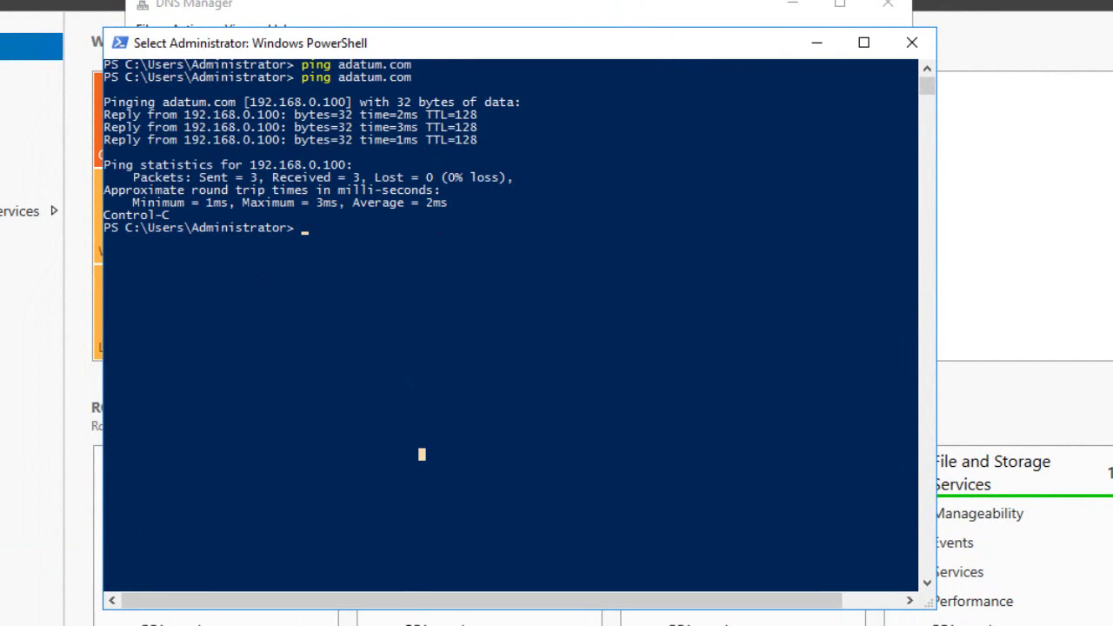
text(cls)
key(Return)
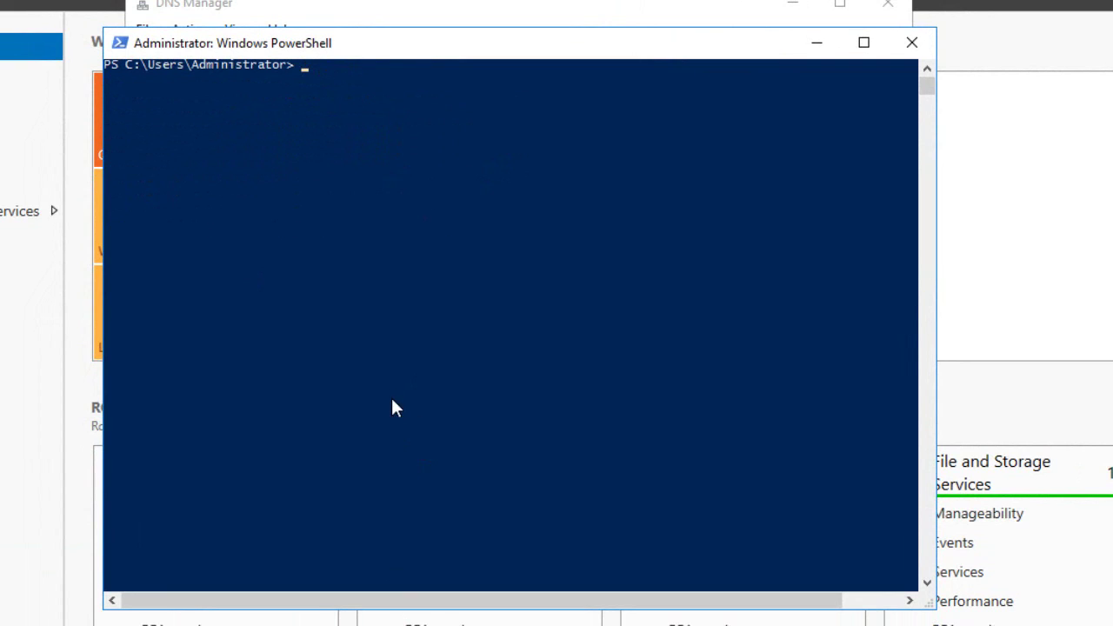
- Ping server2.adatum.com to test the forwarder, interrupt the ping, and minimize PowerShell
click(519, 347)
text(ping server2.adatum.c)
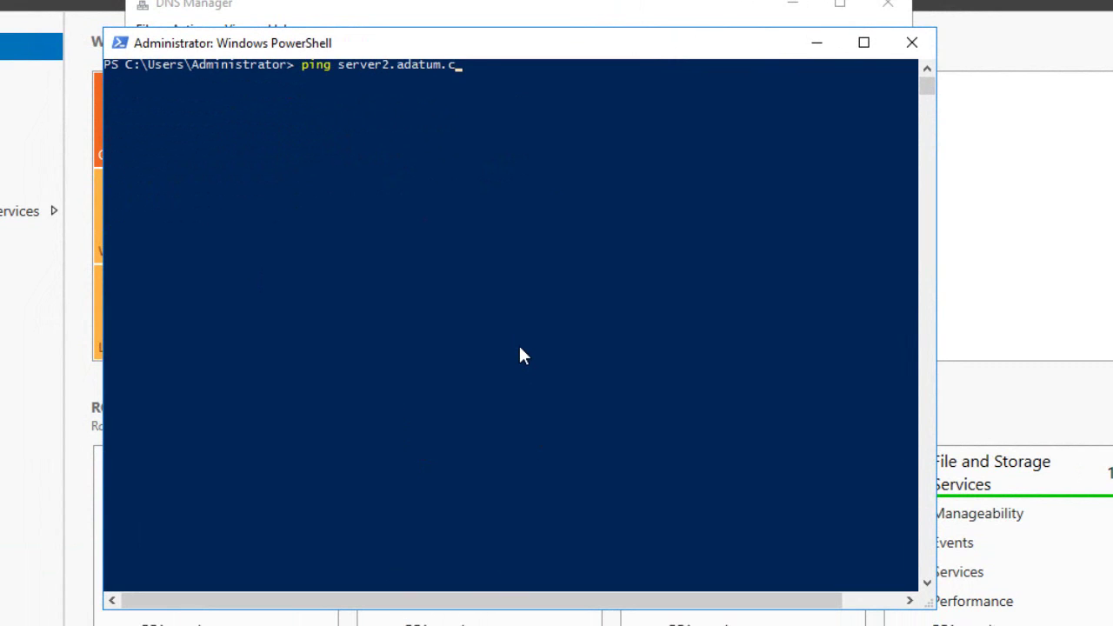
text(om)
key(Return)
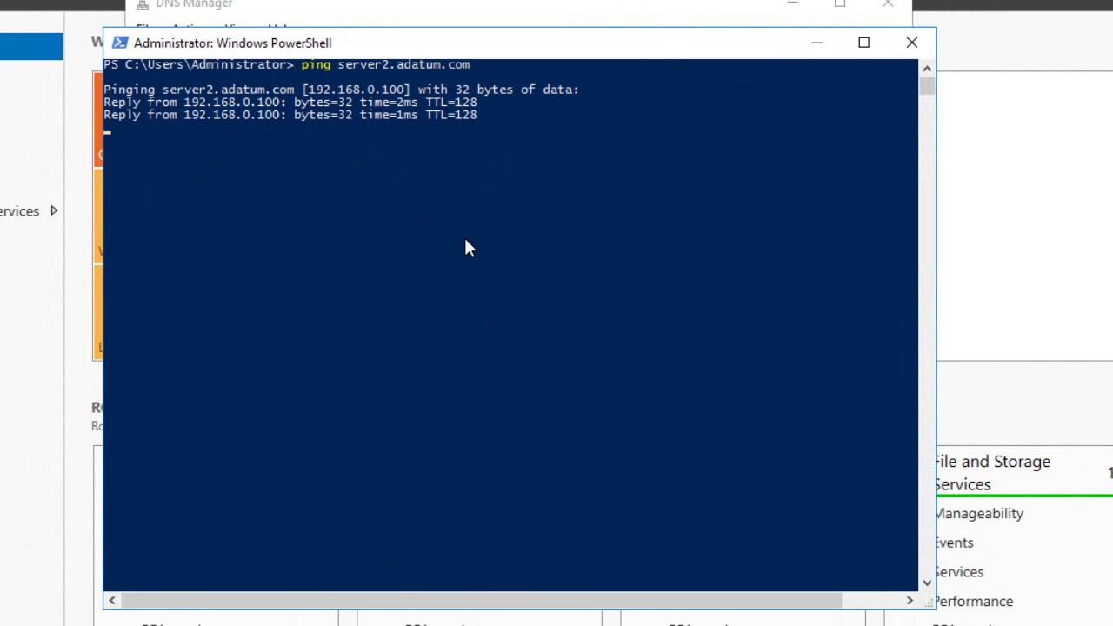
key(ctrl+c)
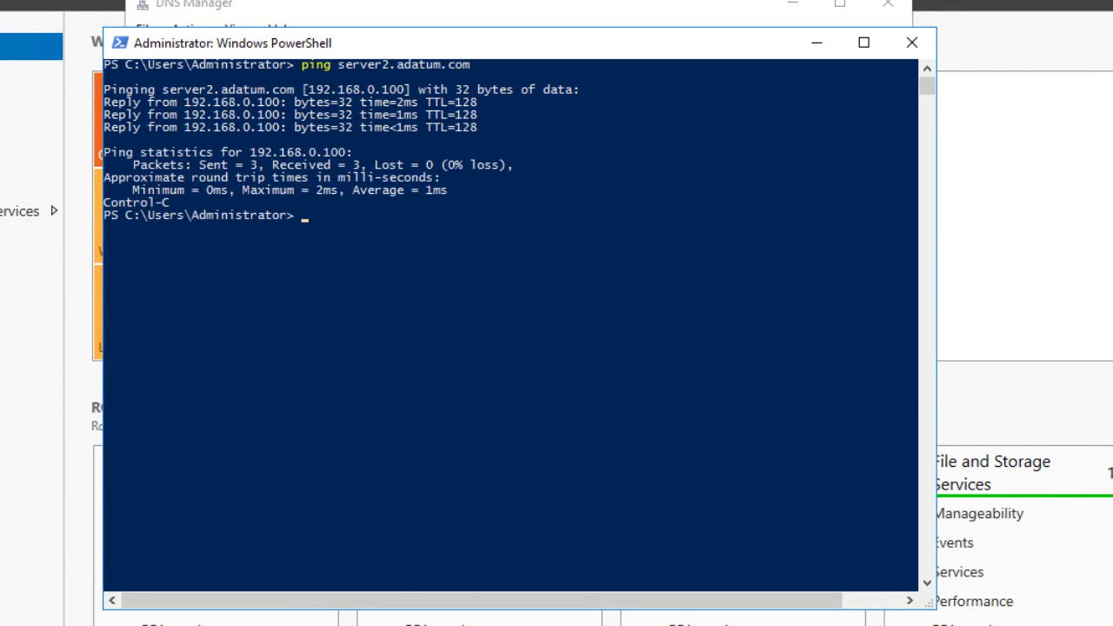
click(816, 42)
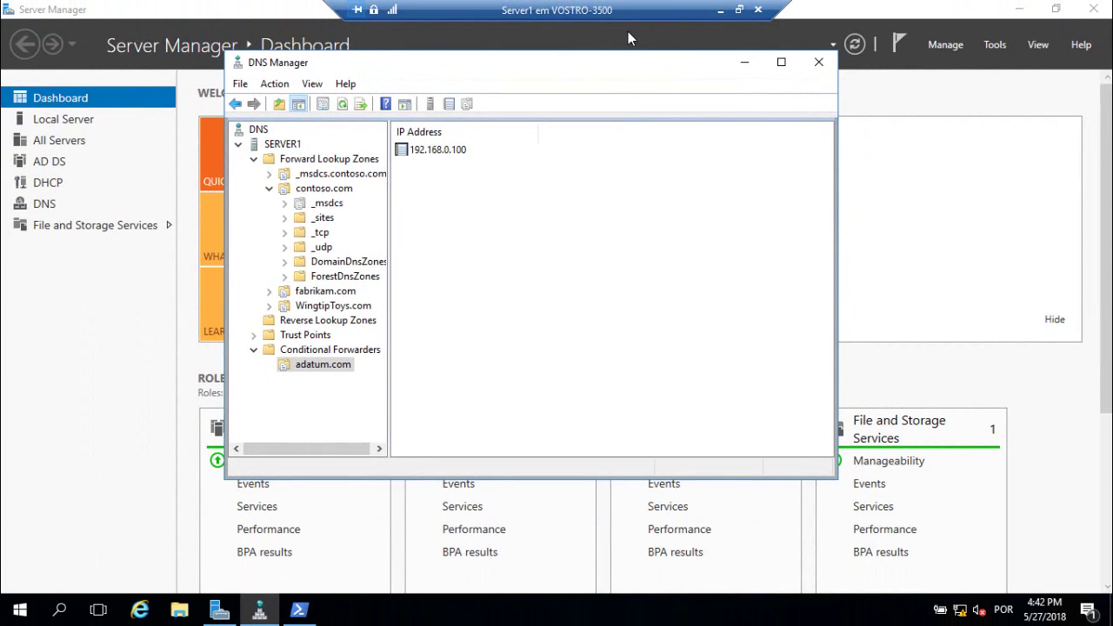
- Minimize the Server1 session and show the Server2 virtual machine in full screen
click(720, 10)
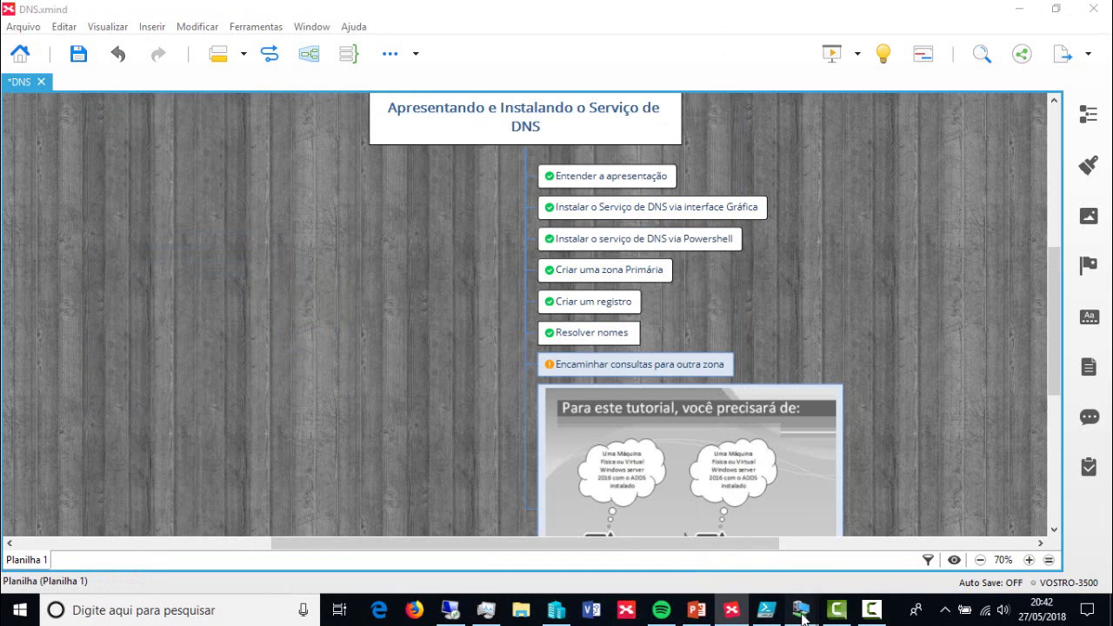
mouse_move(800, 609)
click(830, 537)
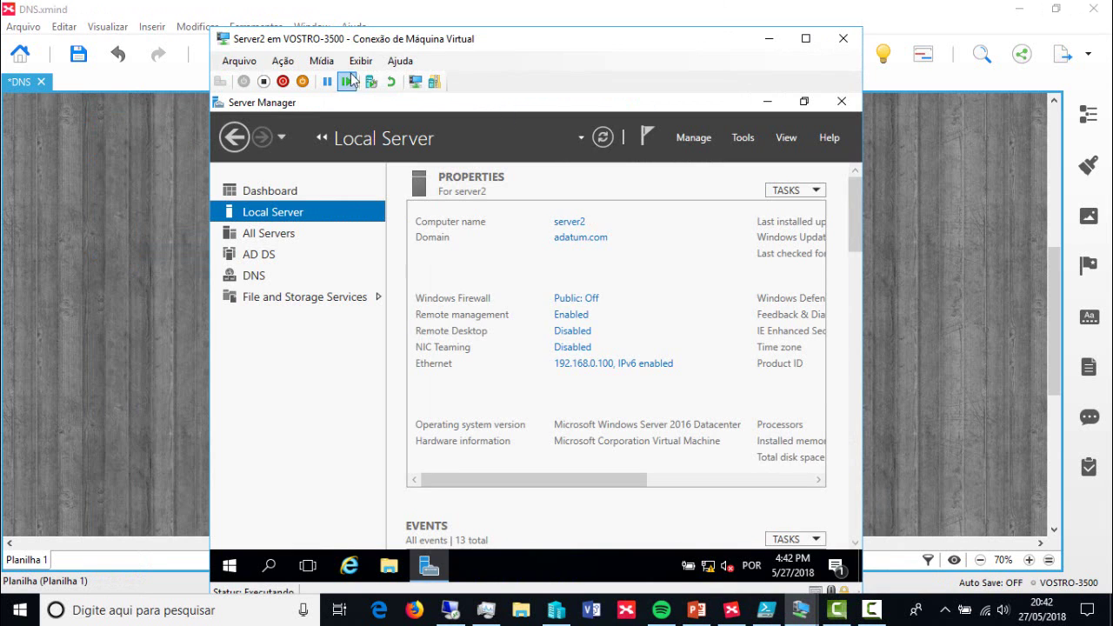
click(360, 60)
click(391, 83)
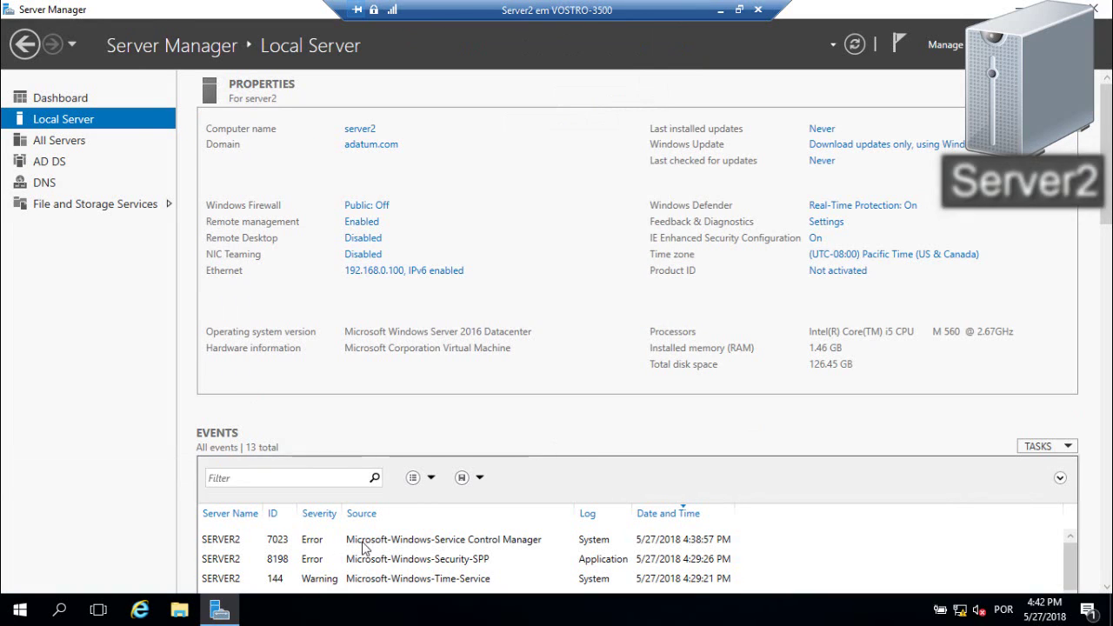
- Open PowerShell on Server2, ping contoso.com to test name resolution from the adatum.com side, and minimize the console
click(26, 614)
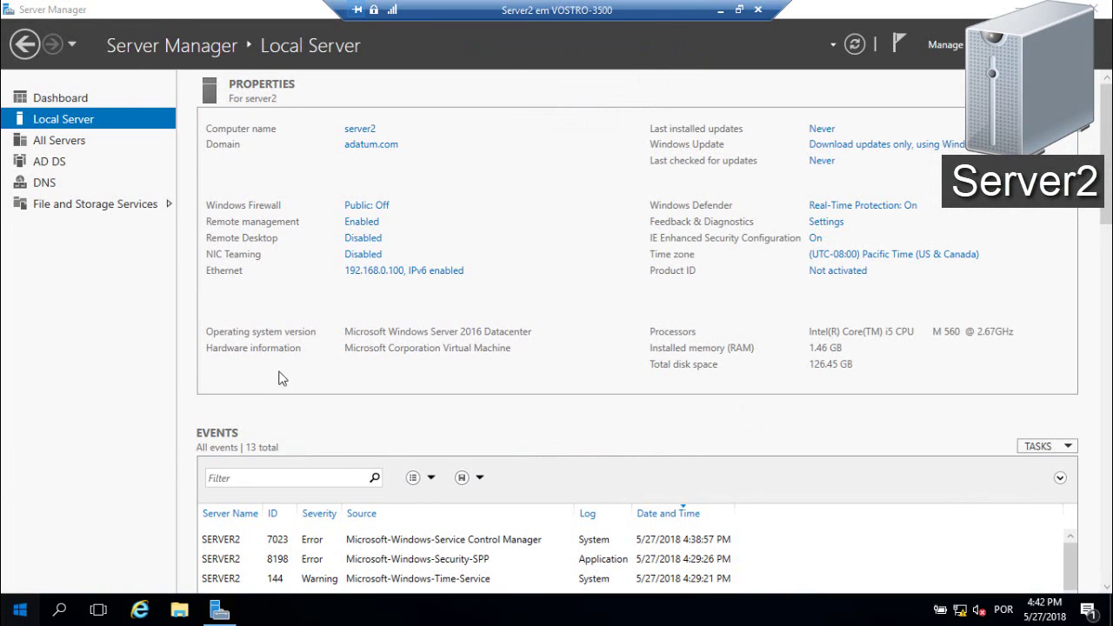
click(379, 163)
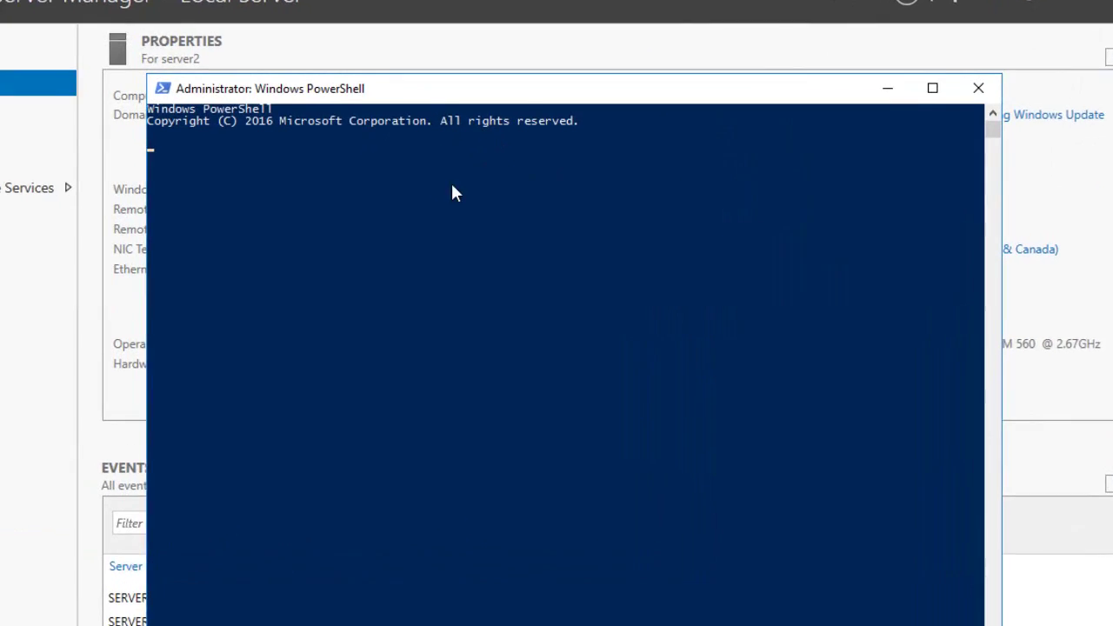
click(477, 206)
key(Escape)
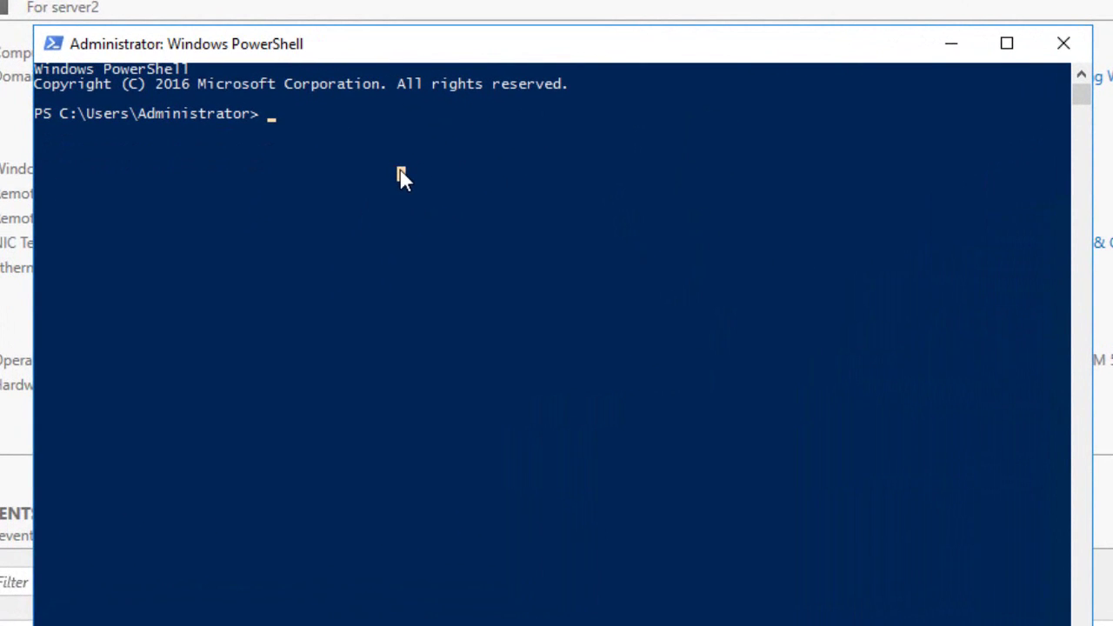
text(ping contoso.com)
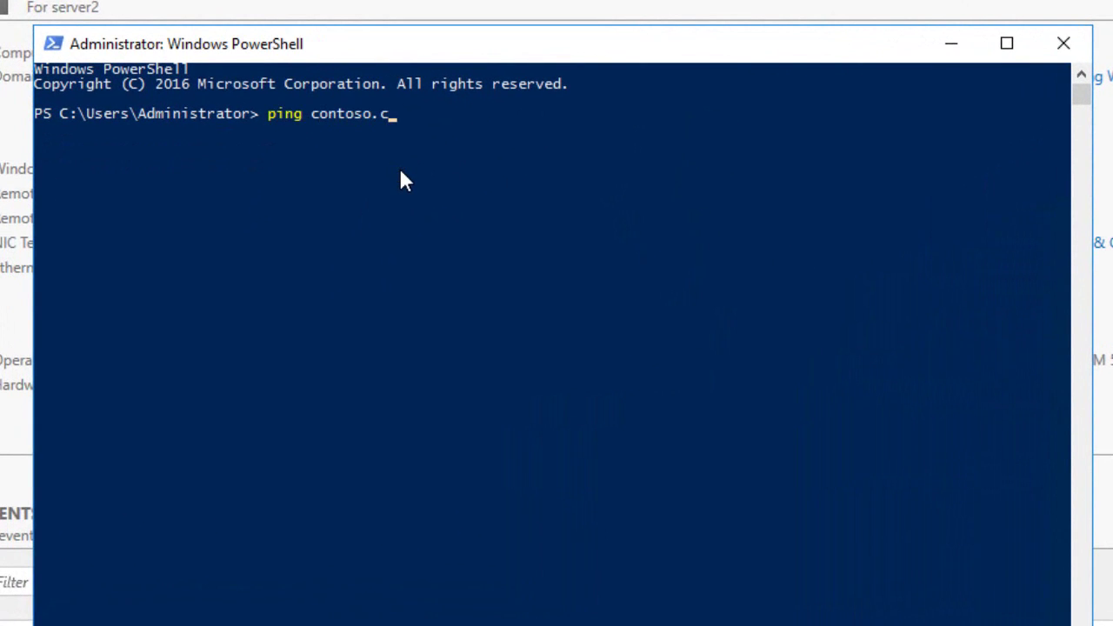
key(Return)
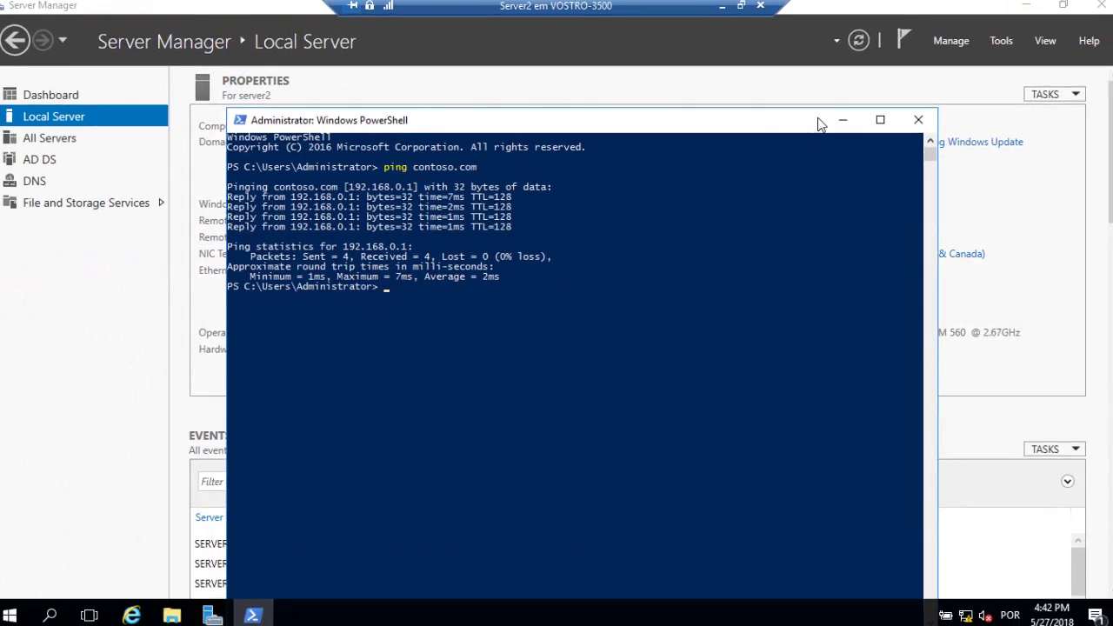
click(951, 43)
- Open DNS Manager on Server2 and inspect the master server address of the contoso.com conditional forwarder
click(991, 43)
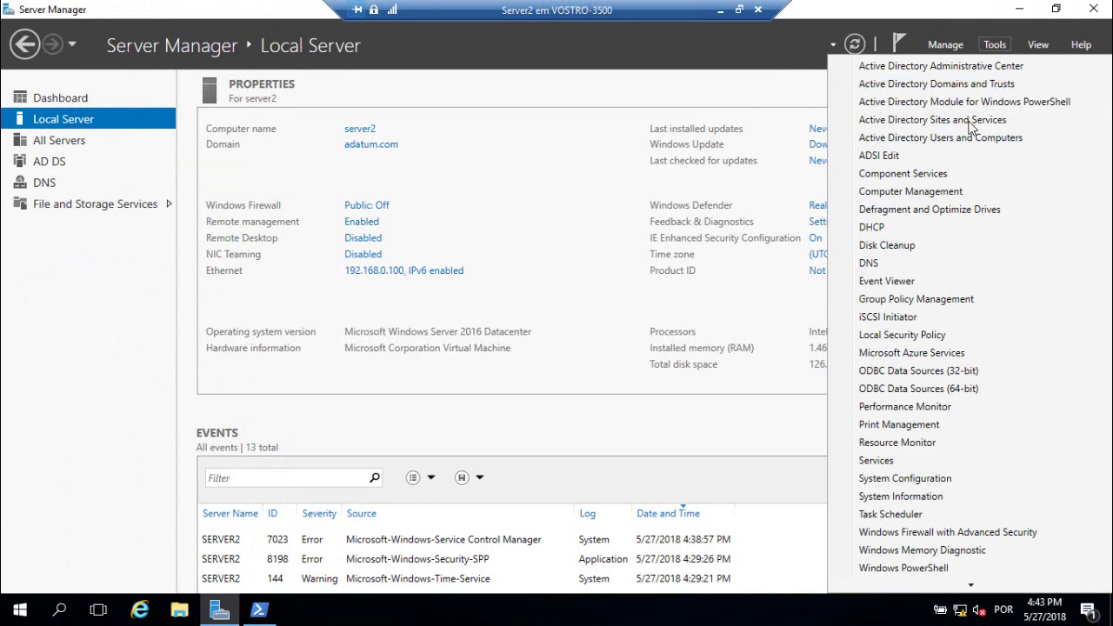
click(869, 262)
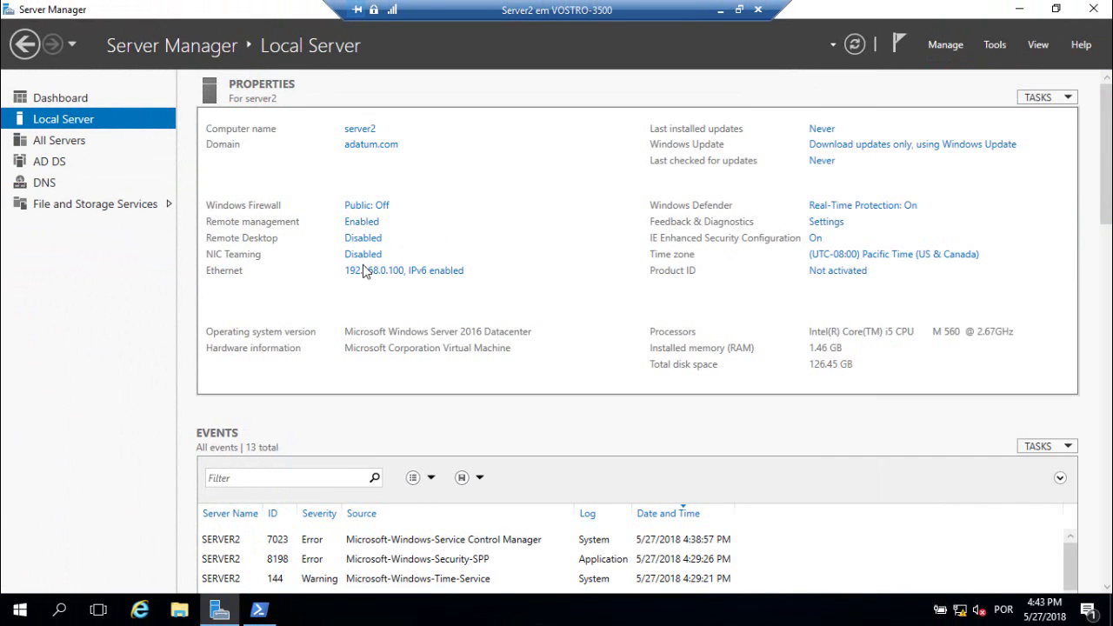
double_click(103, 130)
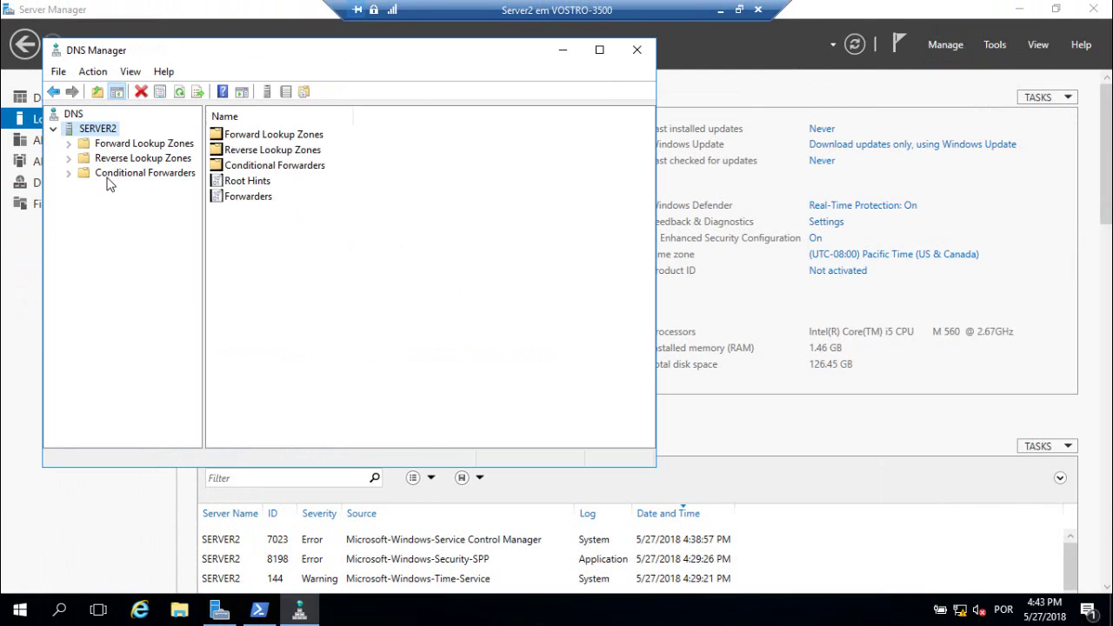
click(109, 178)
double_click(273, 137)
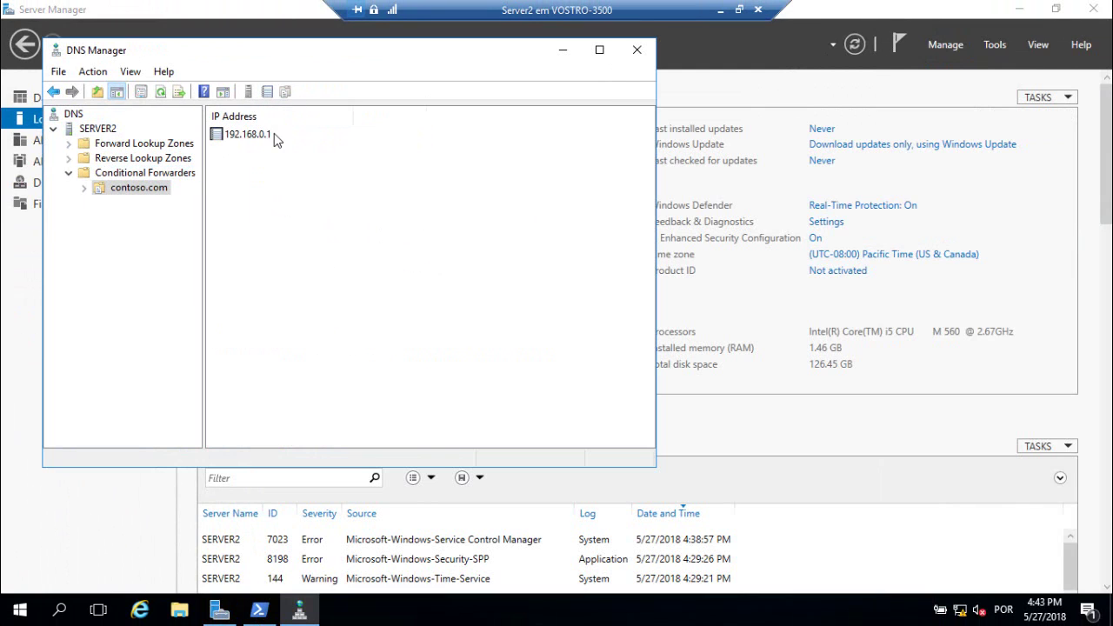
drag(218, 64, 379, 88)
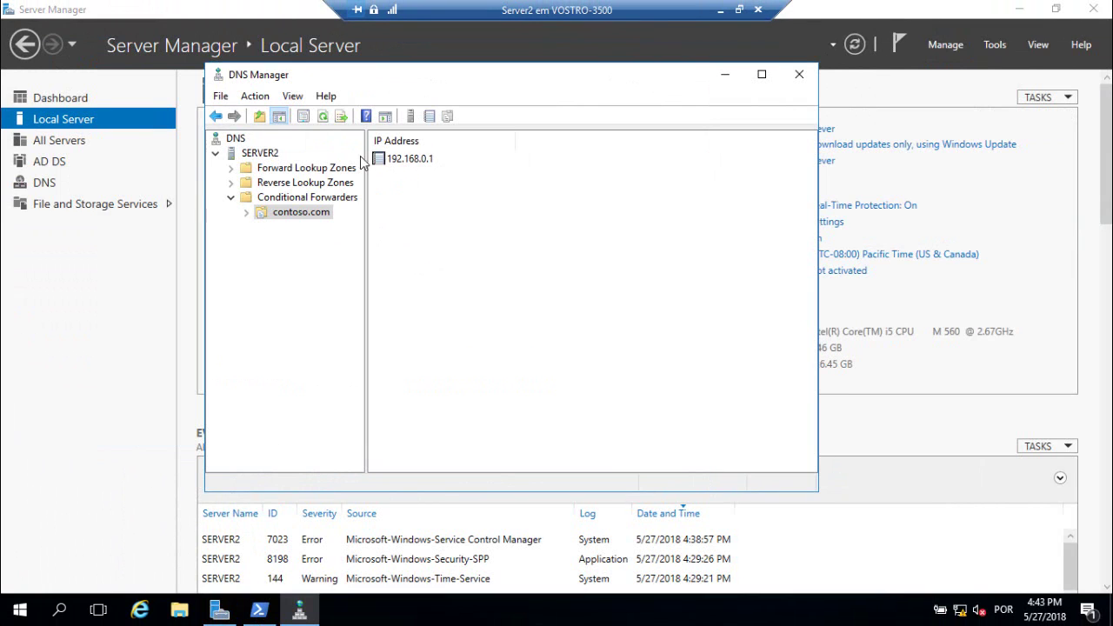
- Minimize the Server2 session and change the marker of the mind map topic "Encaminhar consultas para outra zona" to Certo
click(720, 10)
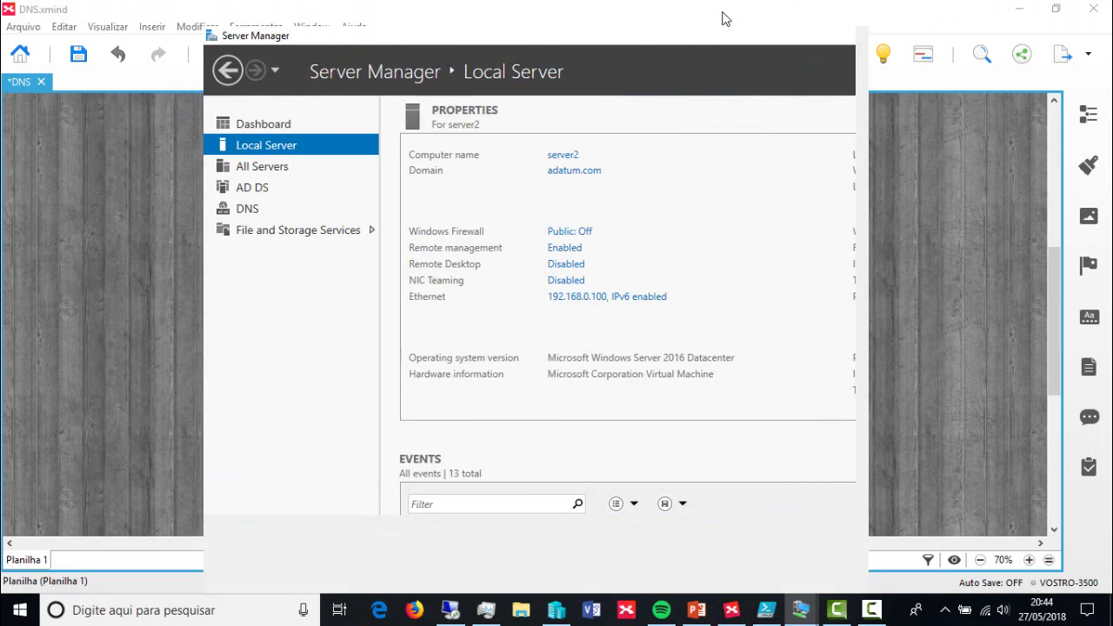
click(608, 364)
click(548, 364)
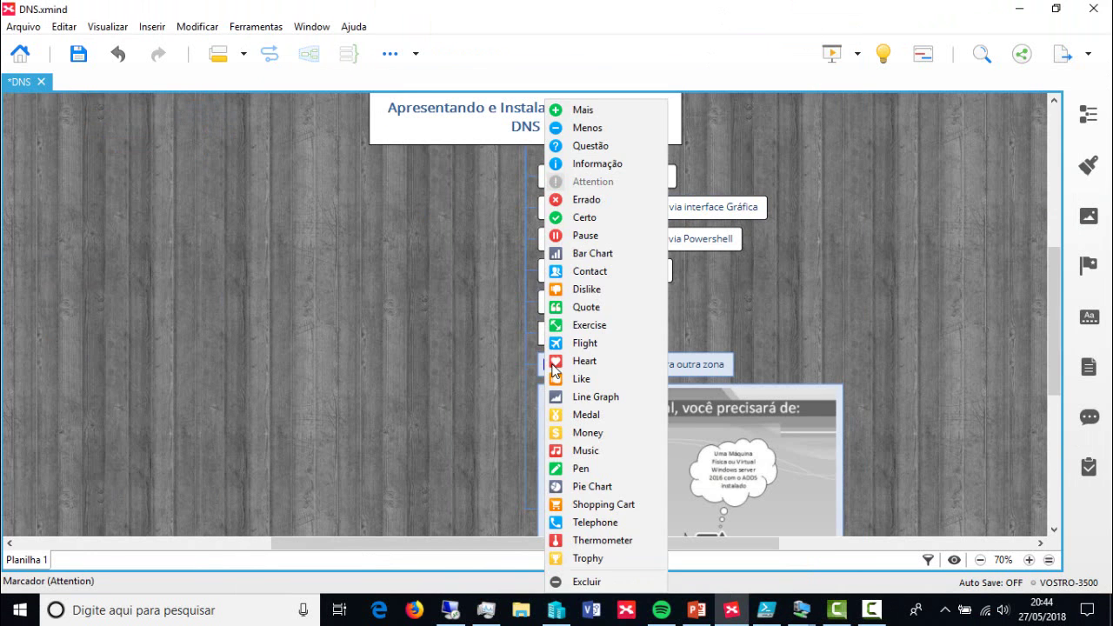
click(591, 216)
scroll(780, 327, down, 5)
scroll(780, 327, up, 3)
click(781, 329)
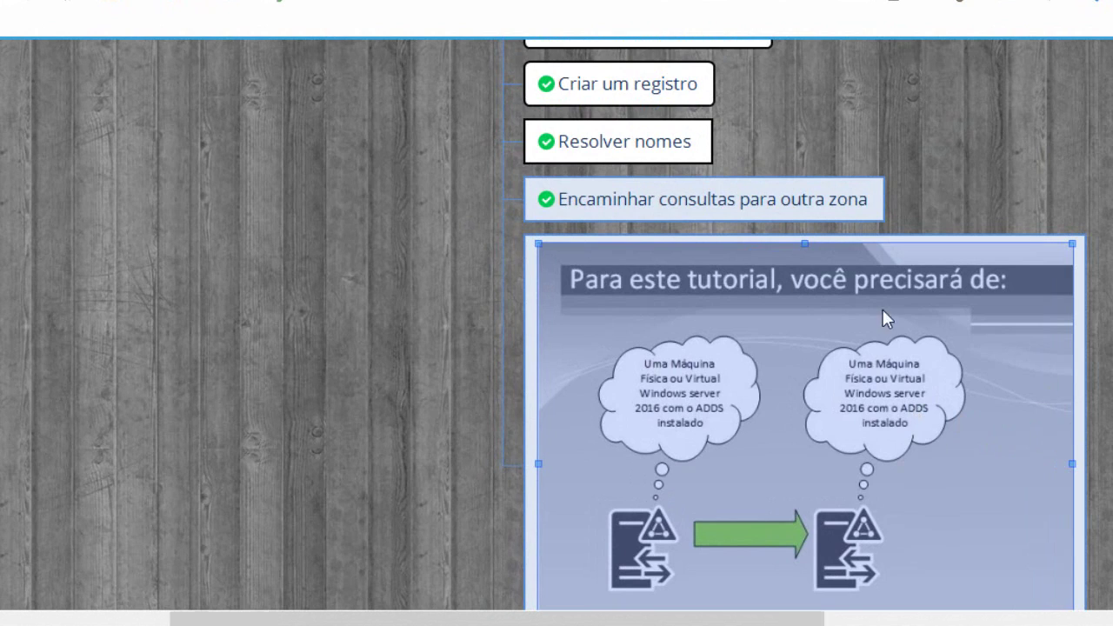
click(771, 276)
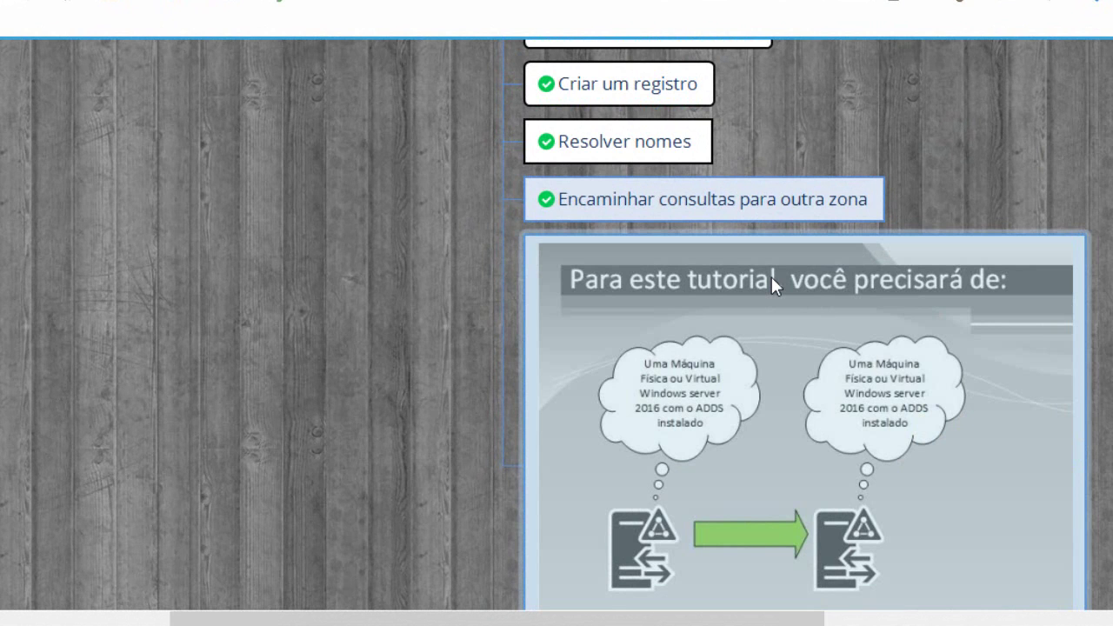
scroll(346, 306, up, 5)
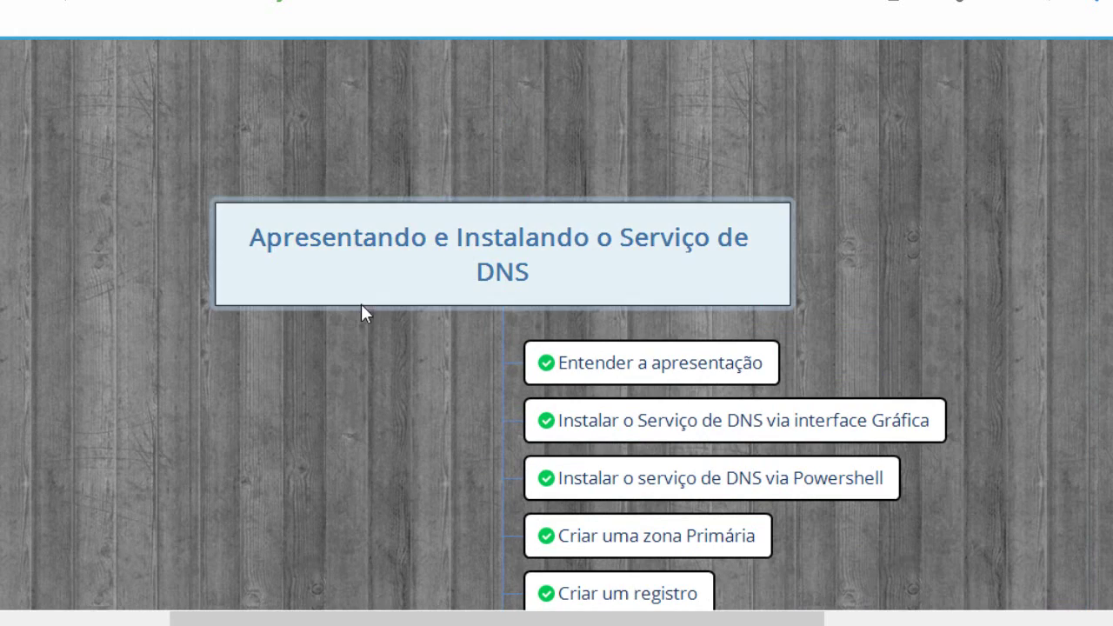